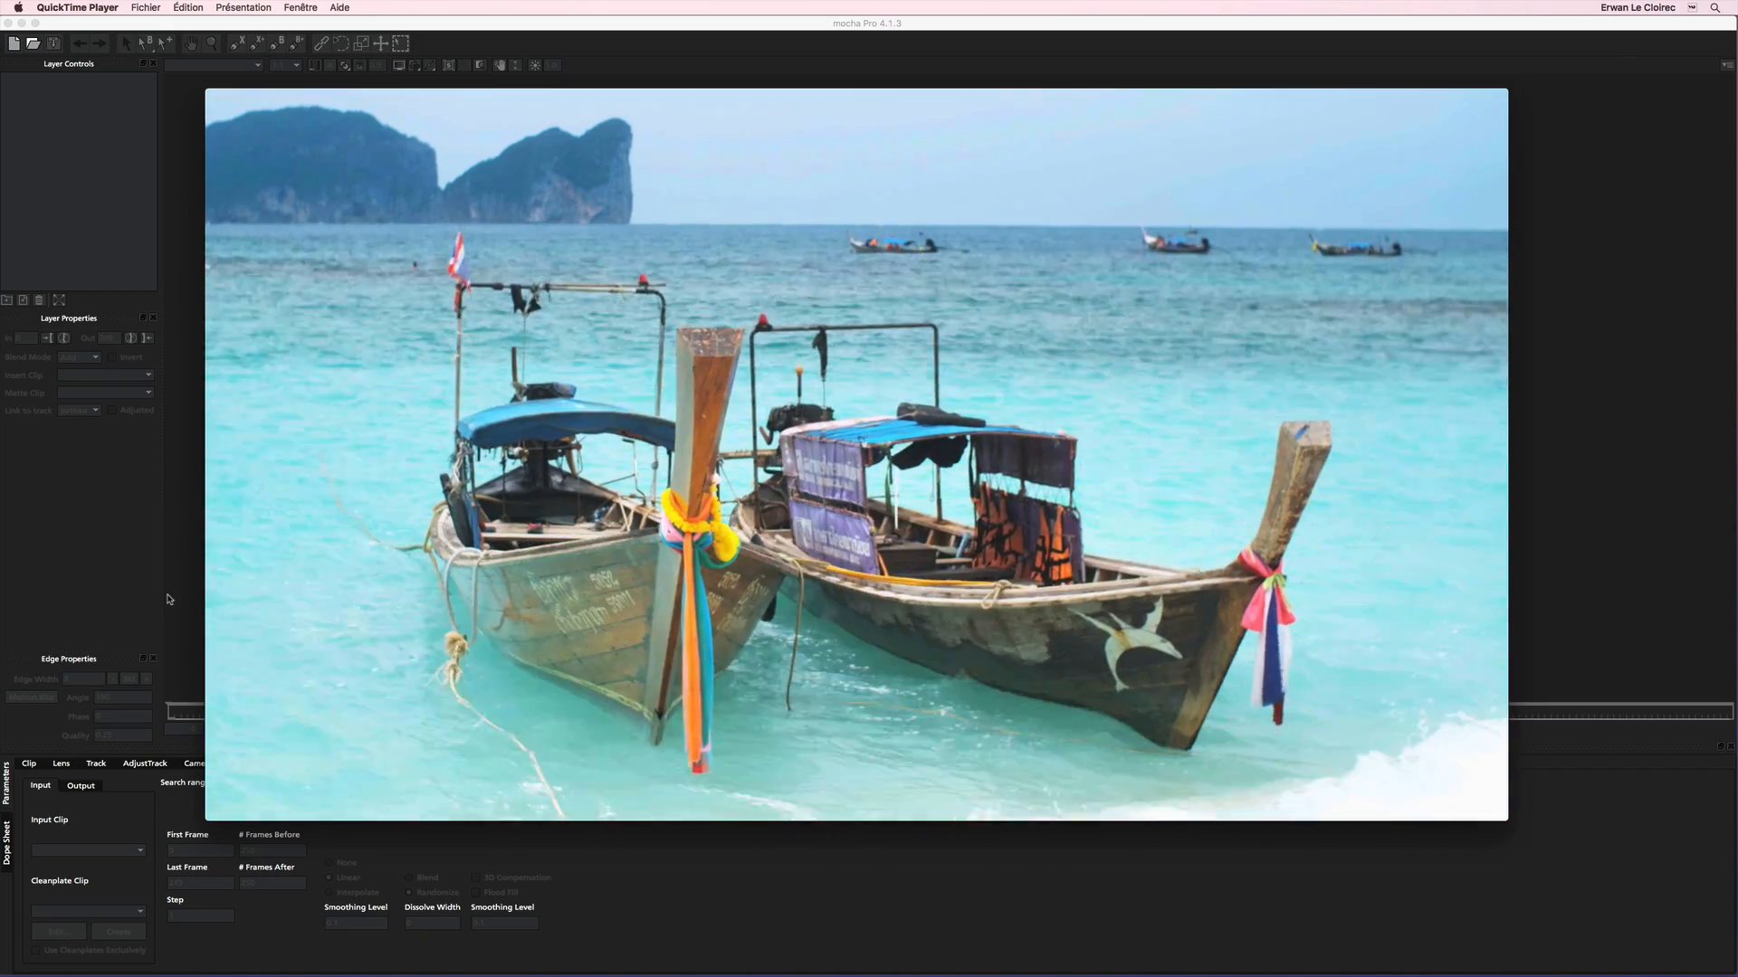
Close the boat video preview and the Finder window, and switch to mocha Pro
mouse_move(935, 739)
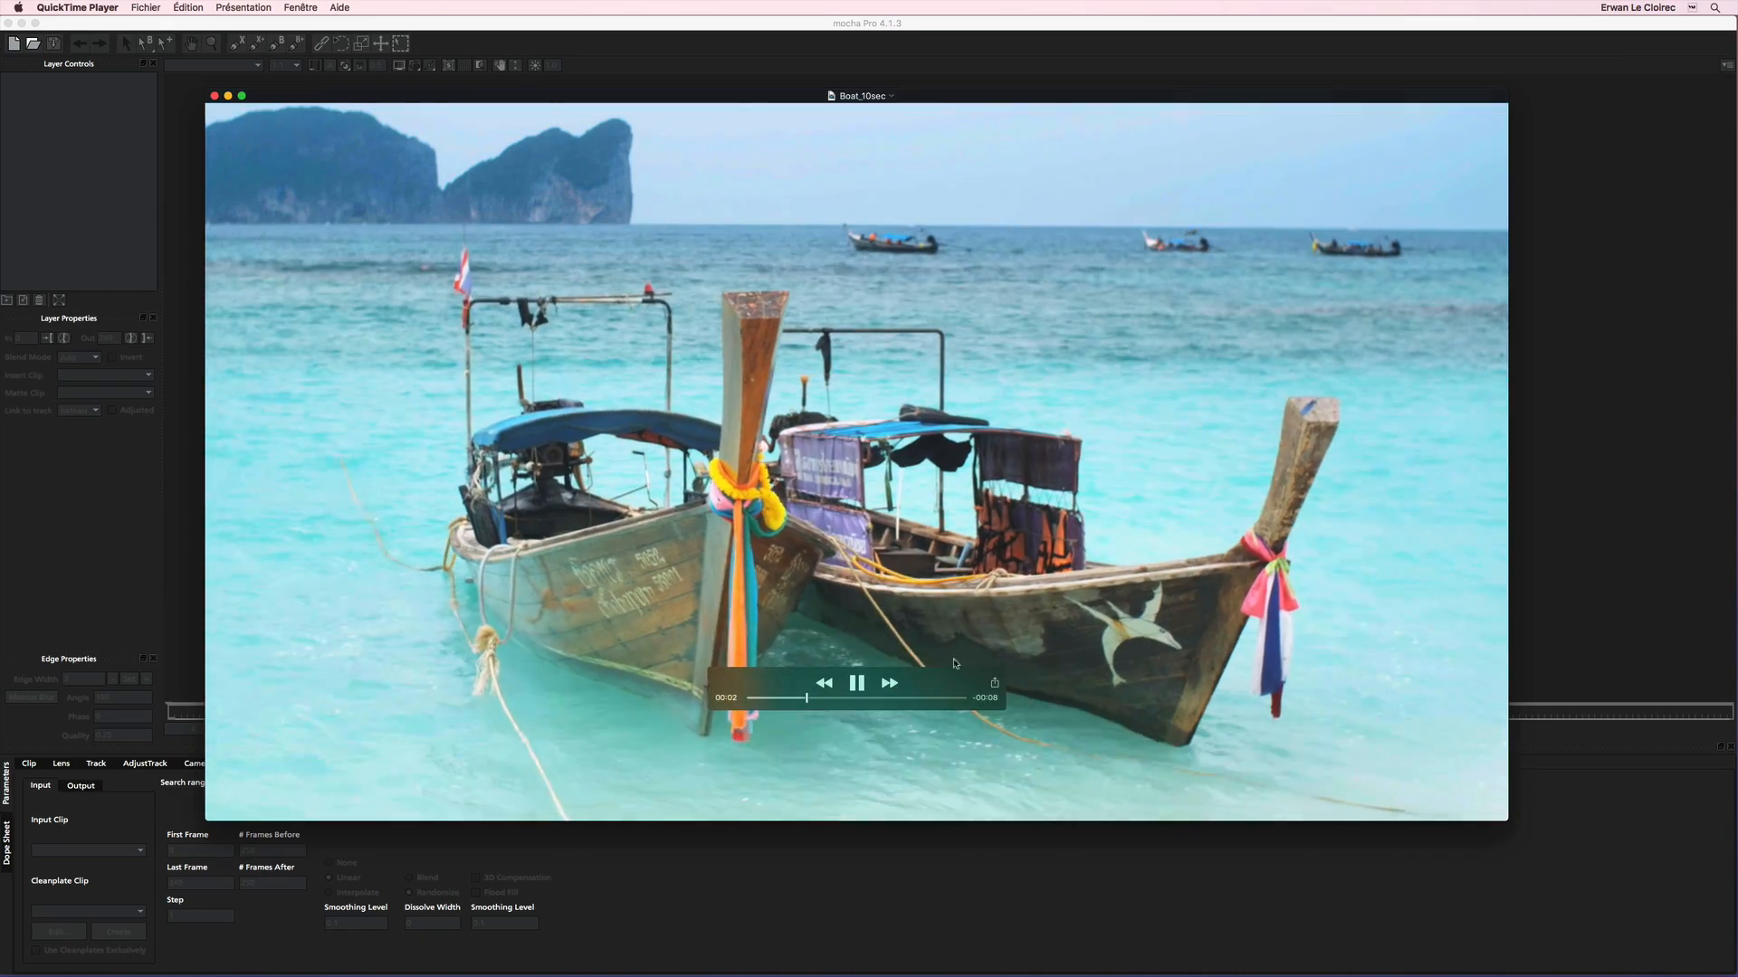
drag(935, 735, 954, 749)
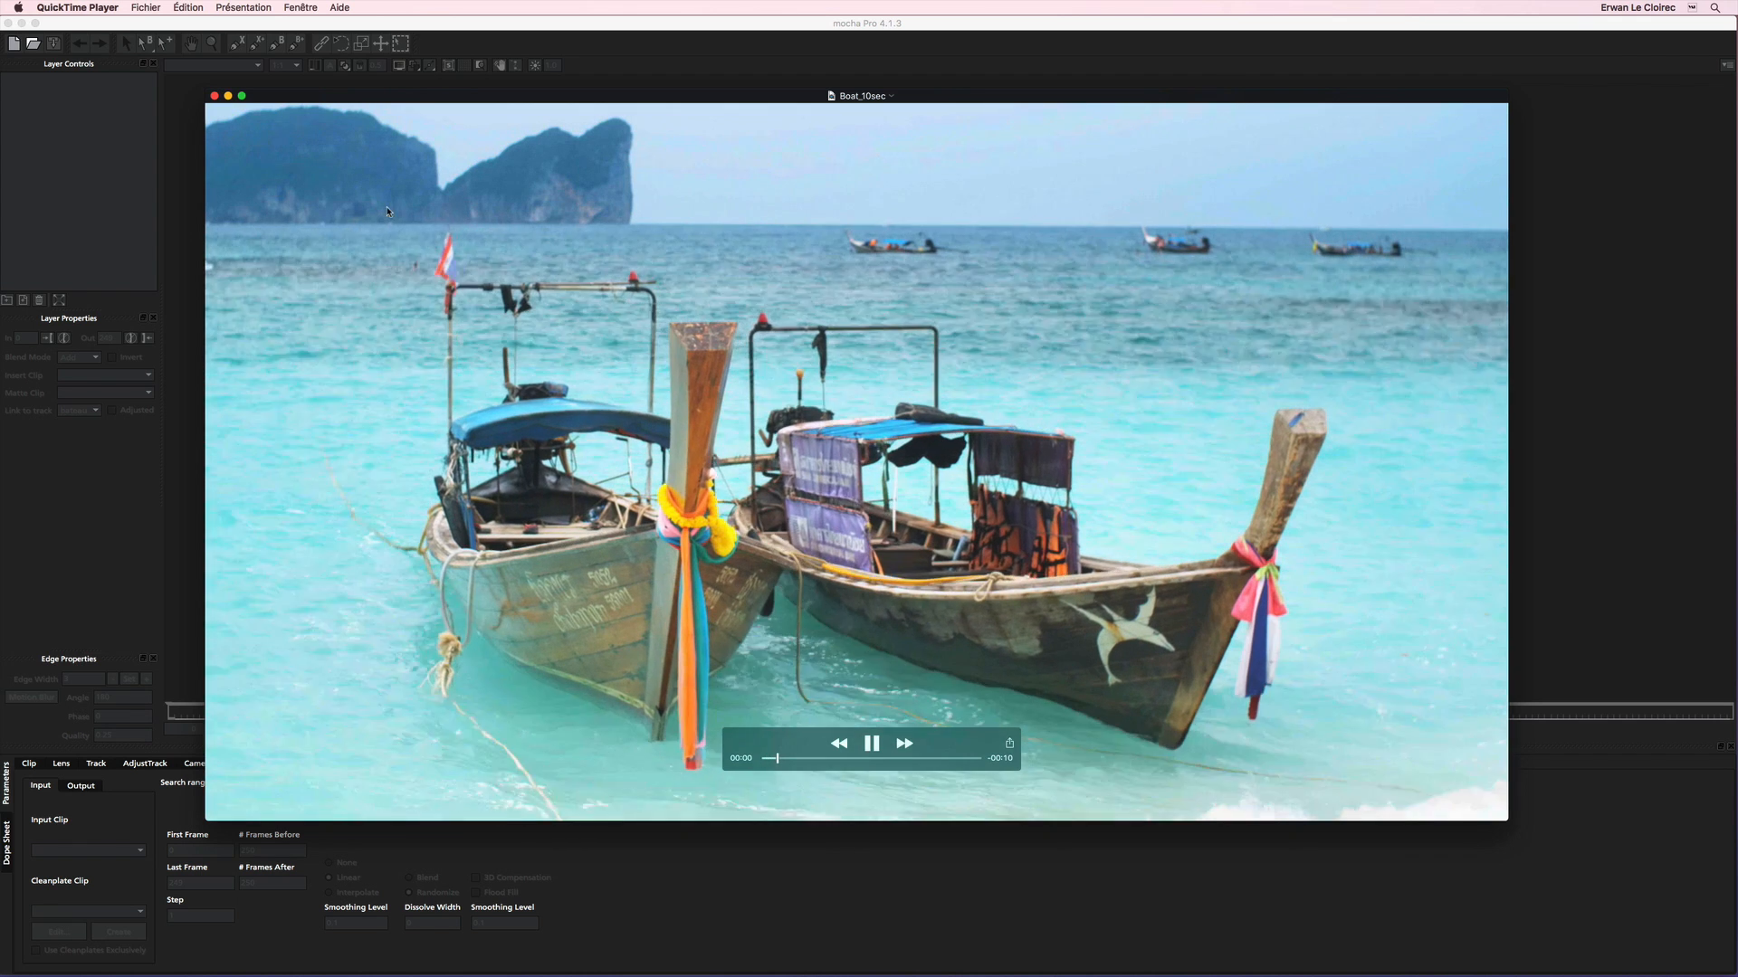
key(super+w)
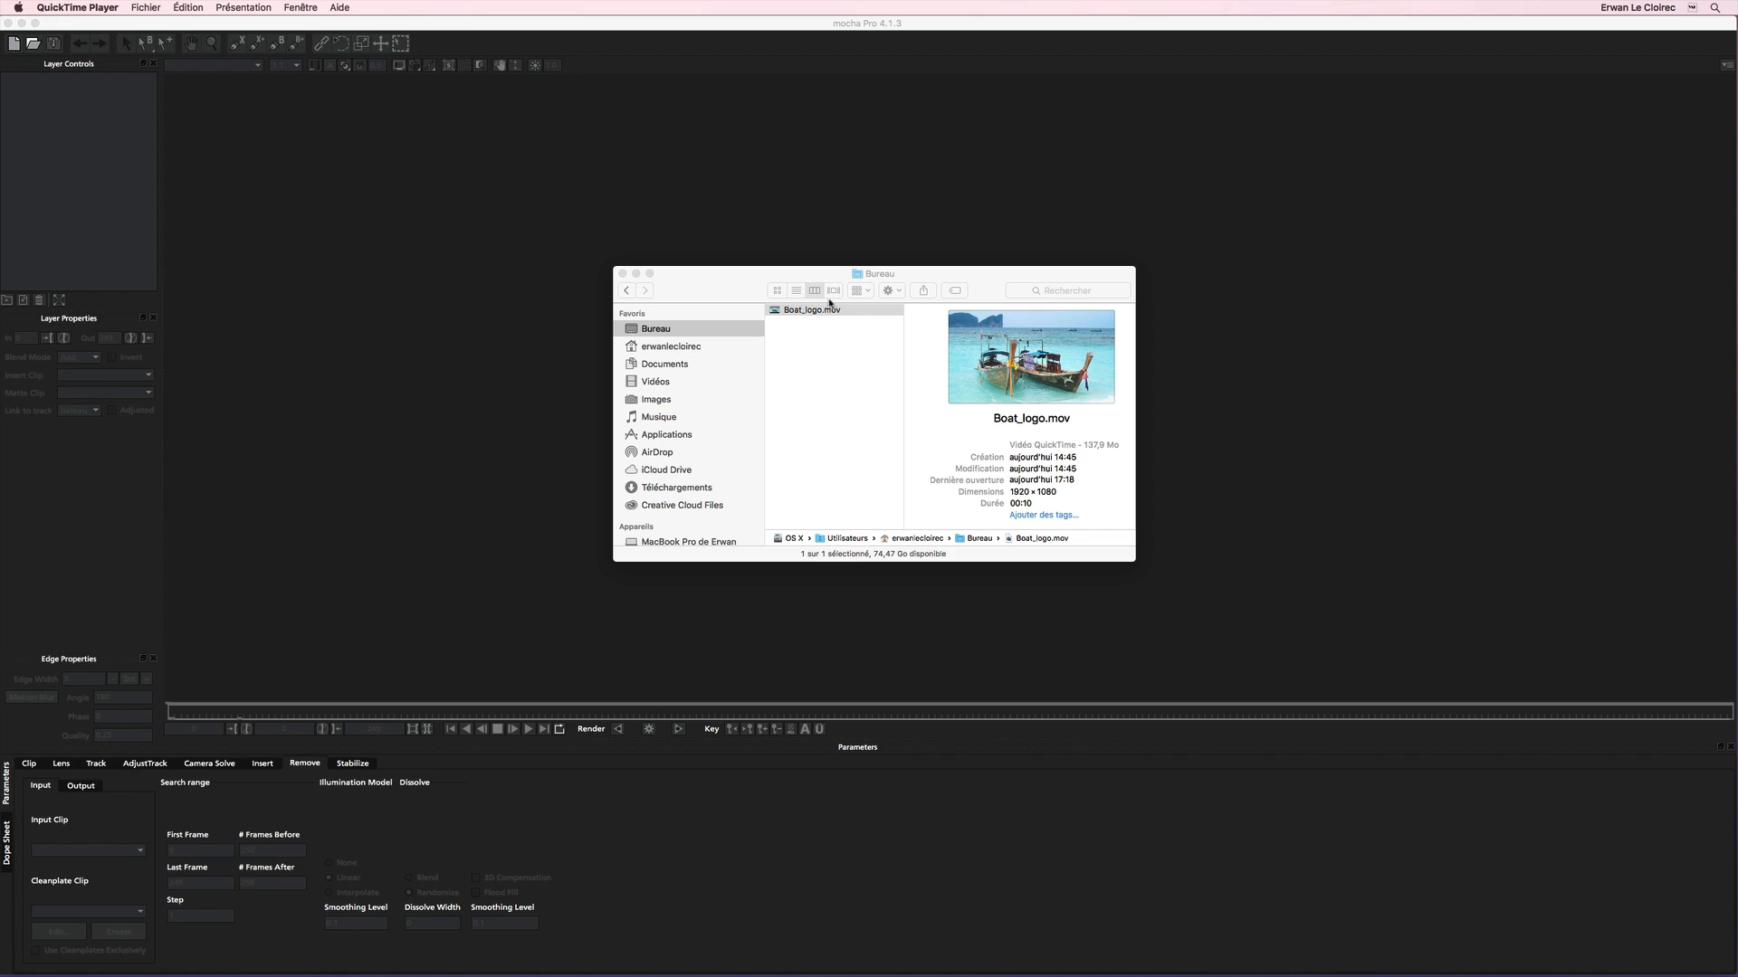
click(623, 275)
click(639, 527)
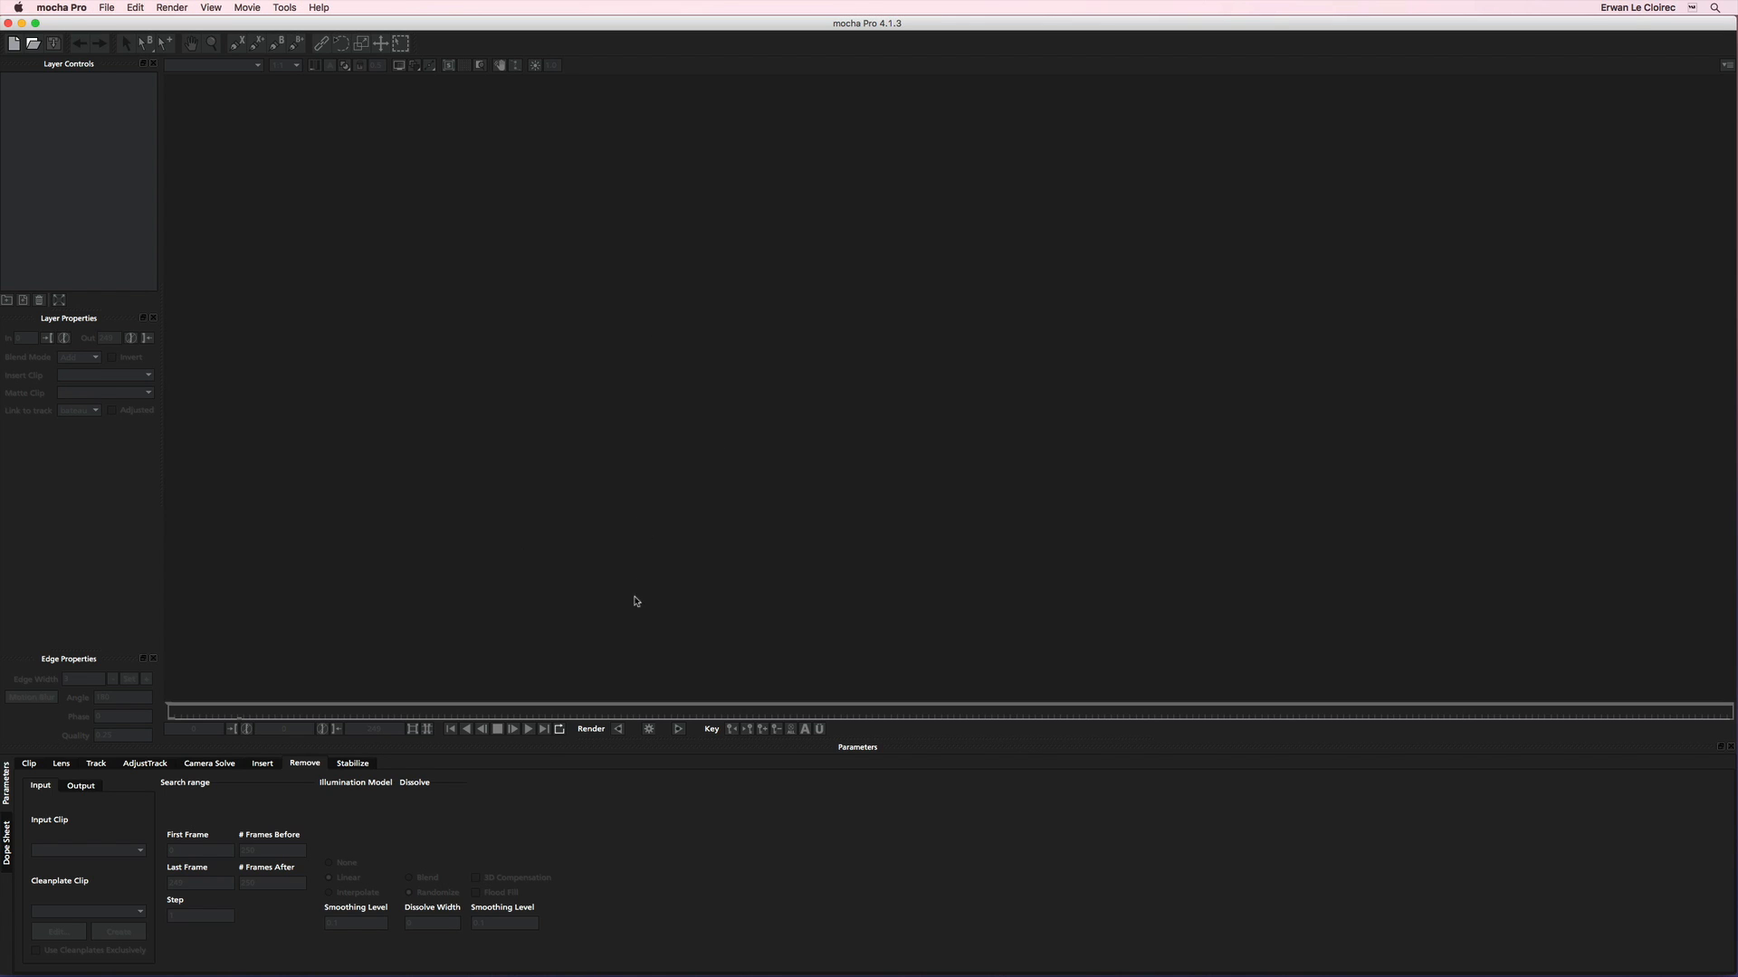
Create a new project named Boat_logo by importing Boat_logo.mov, frames 0 to 249 at 25 fps
click(15, 45)
click(995, 399)
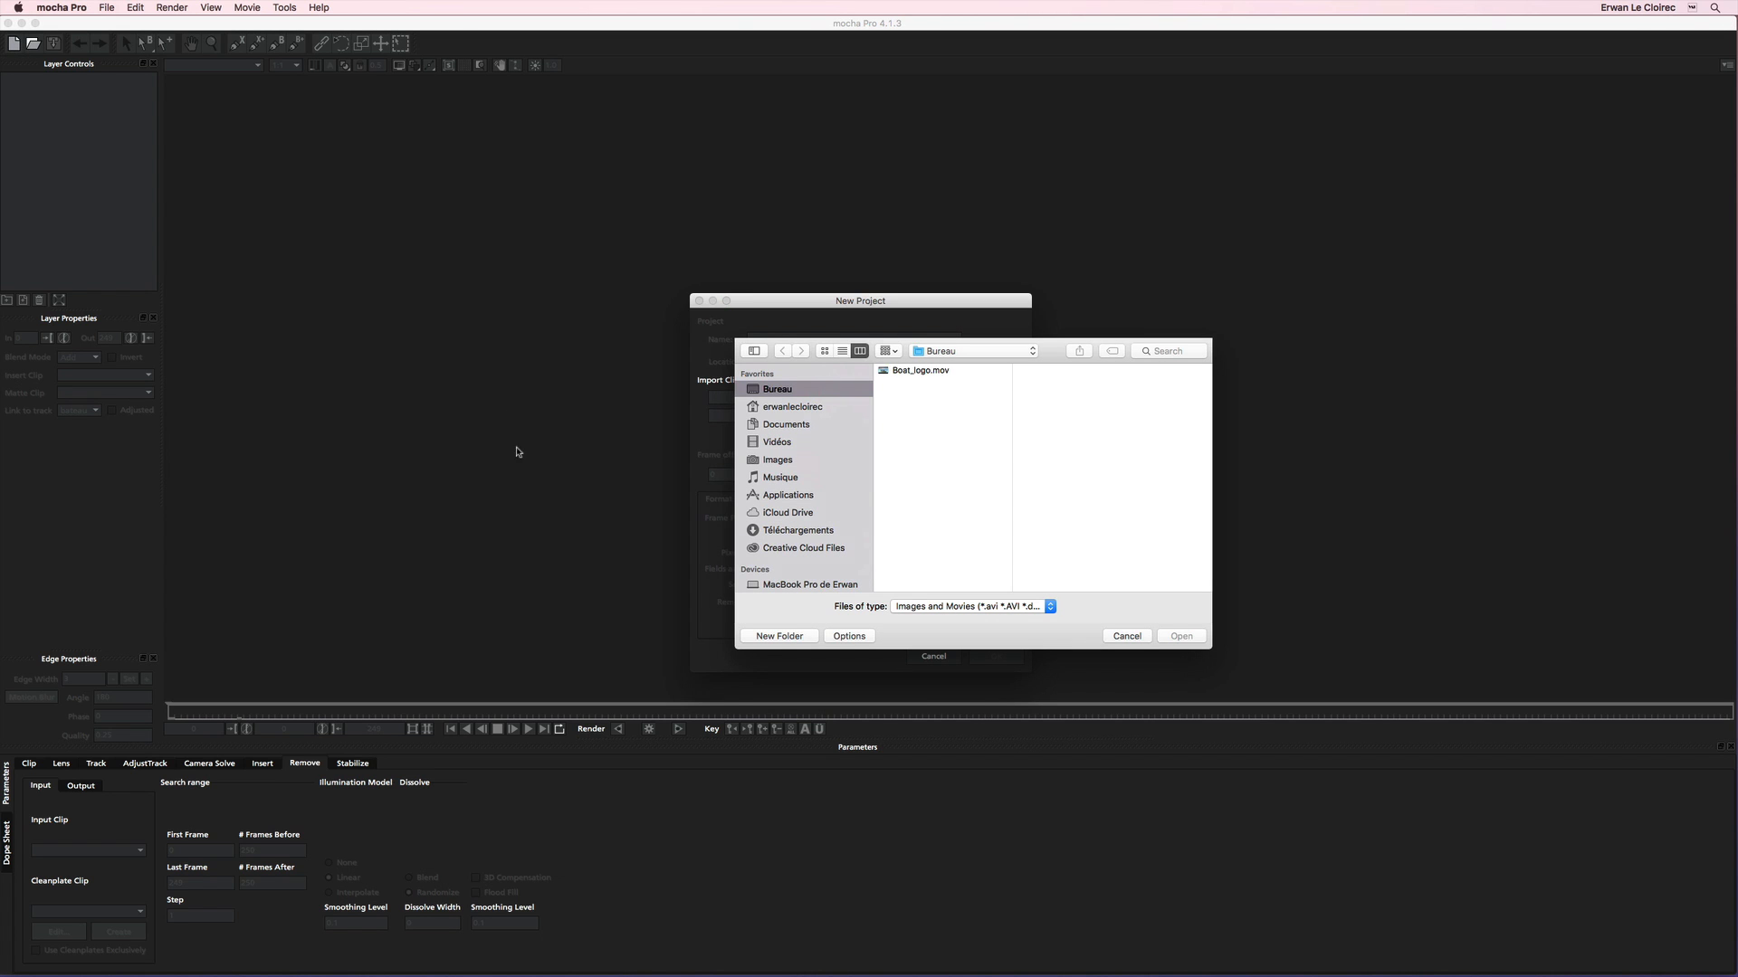
click(932, 371)
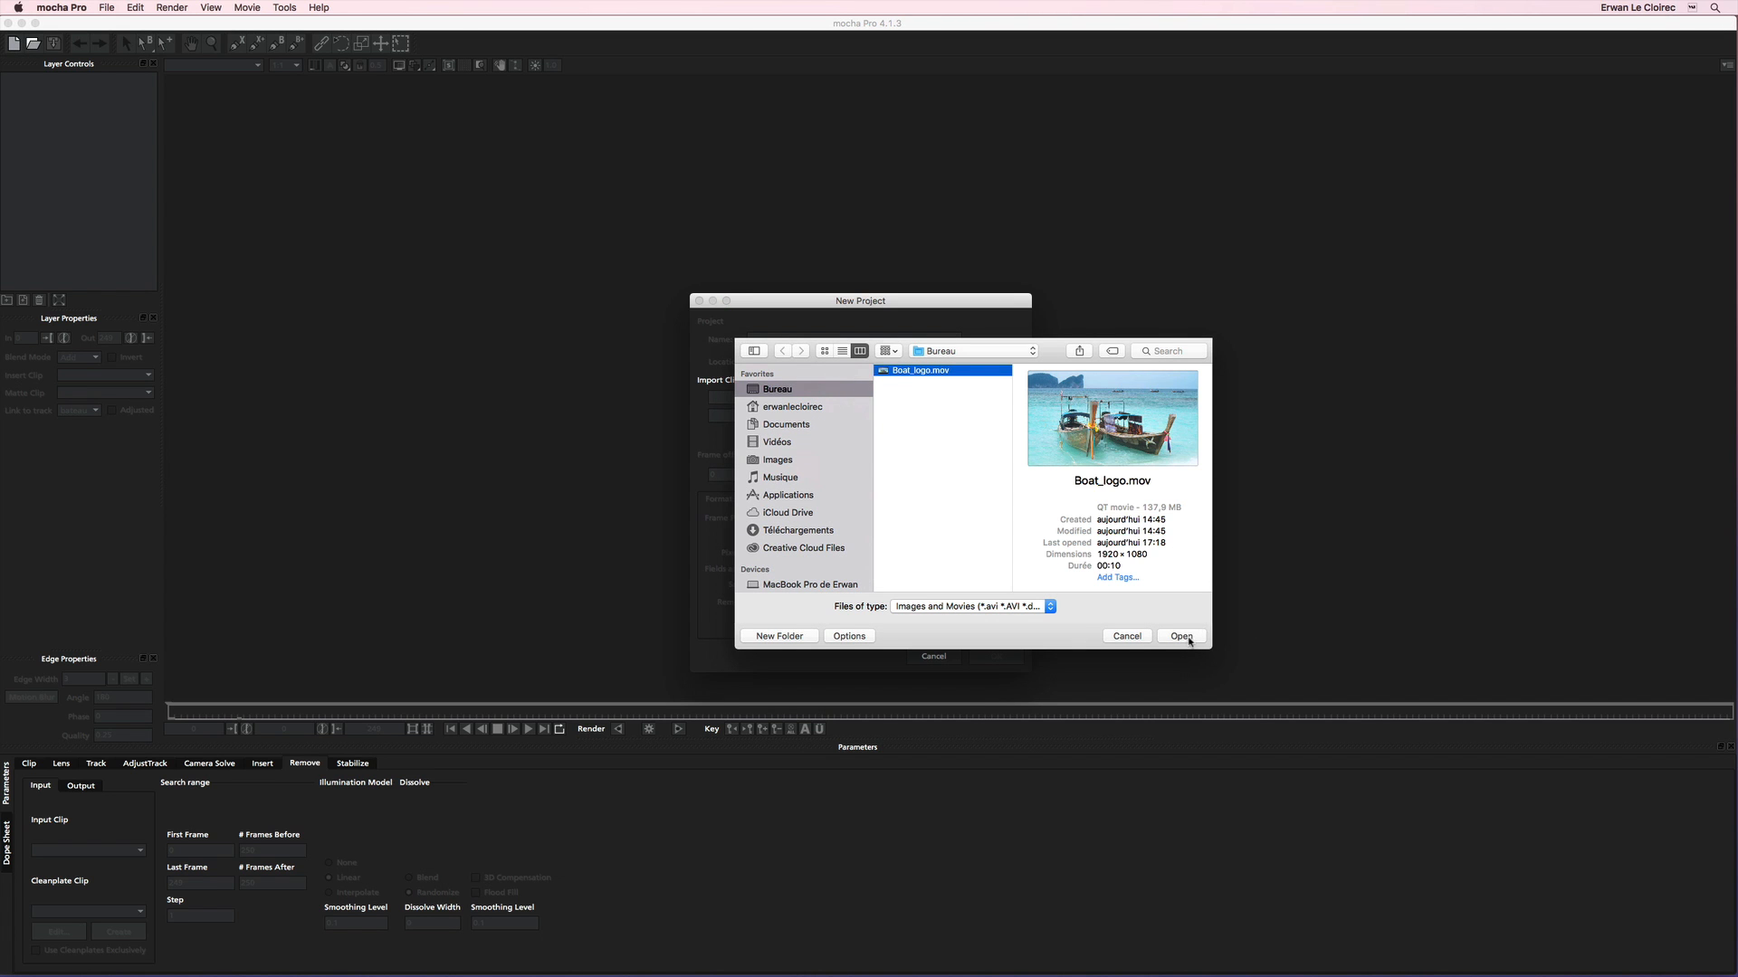
click(1182, 637)
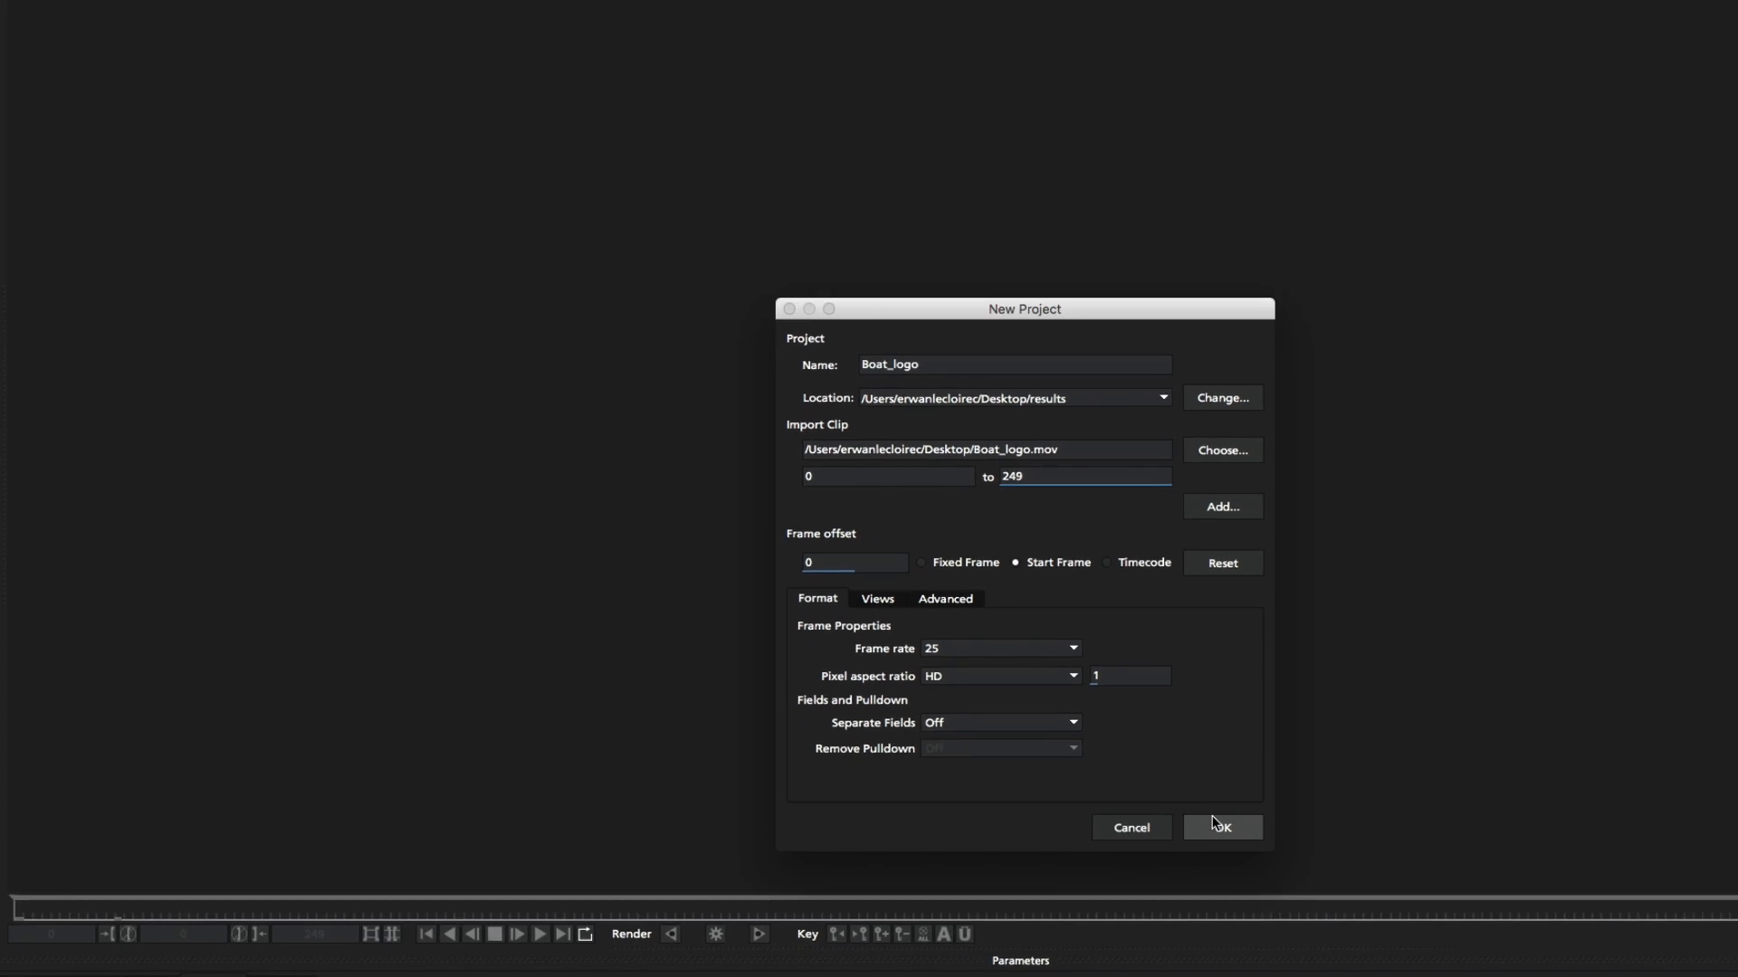
click(1112, 808)
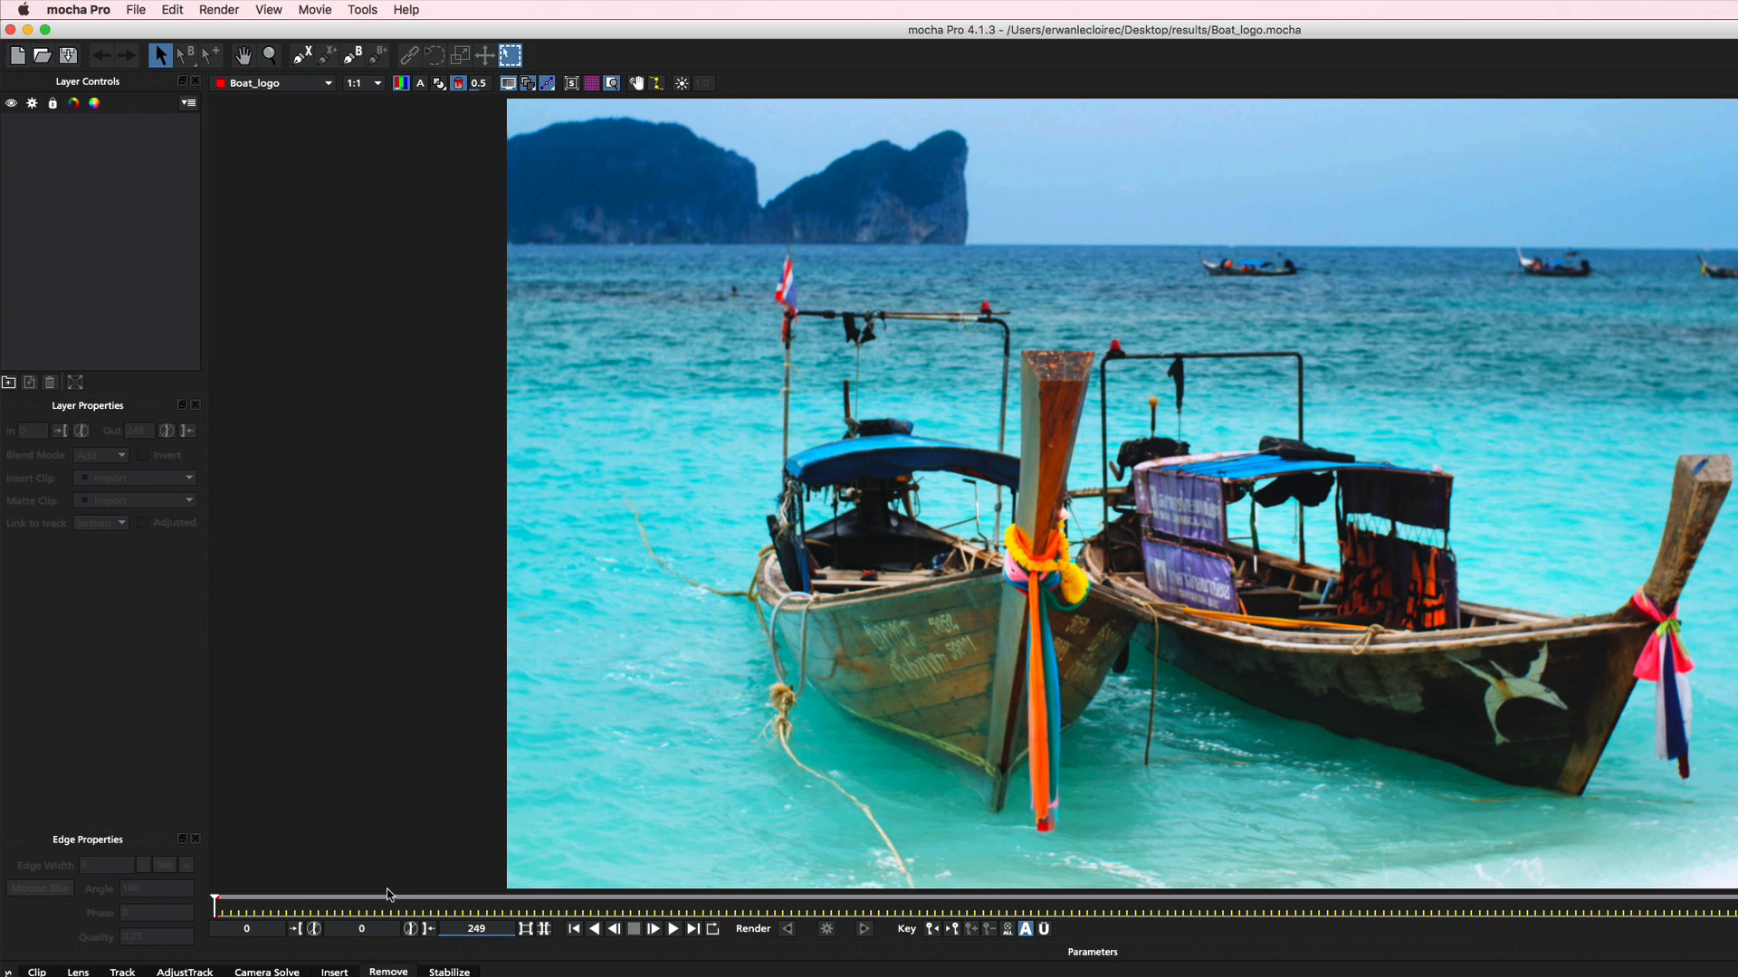
Play part of the imported boat clip to review the motion, and return to frame 0
click(672, 929)
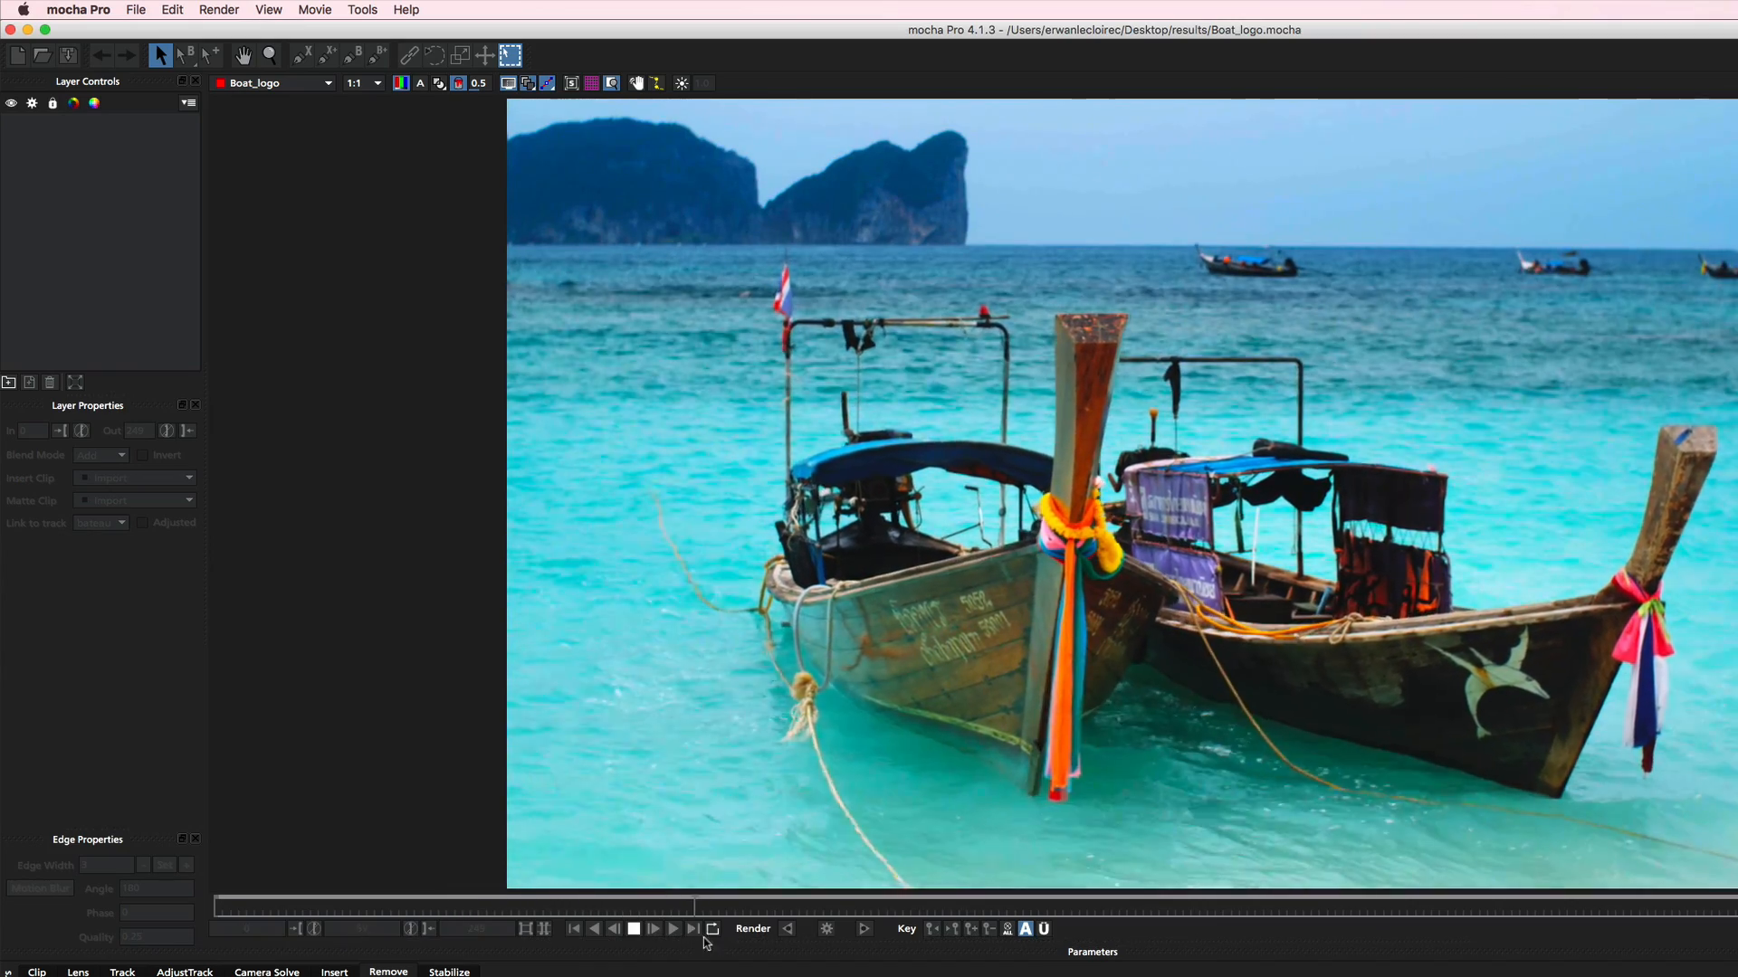
click(635, 931)
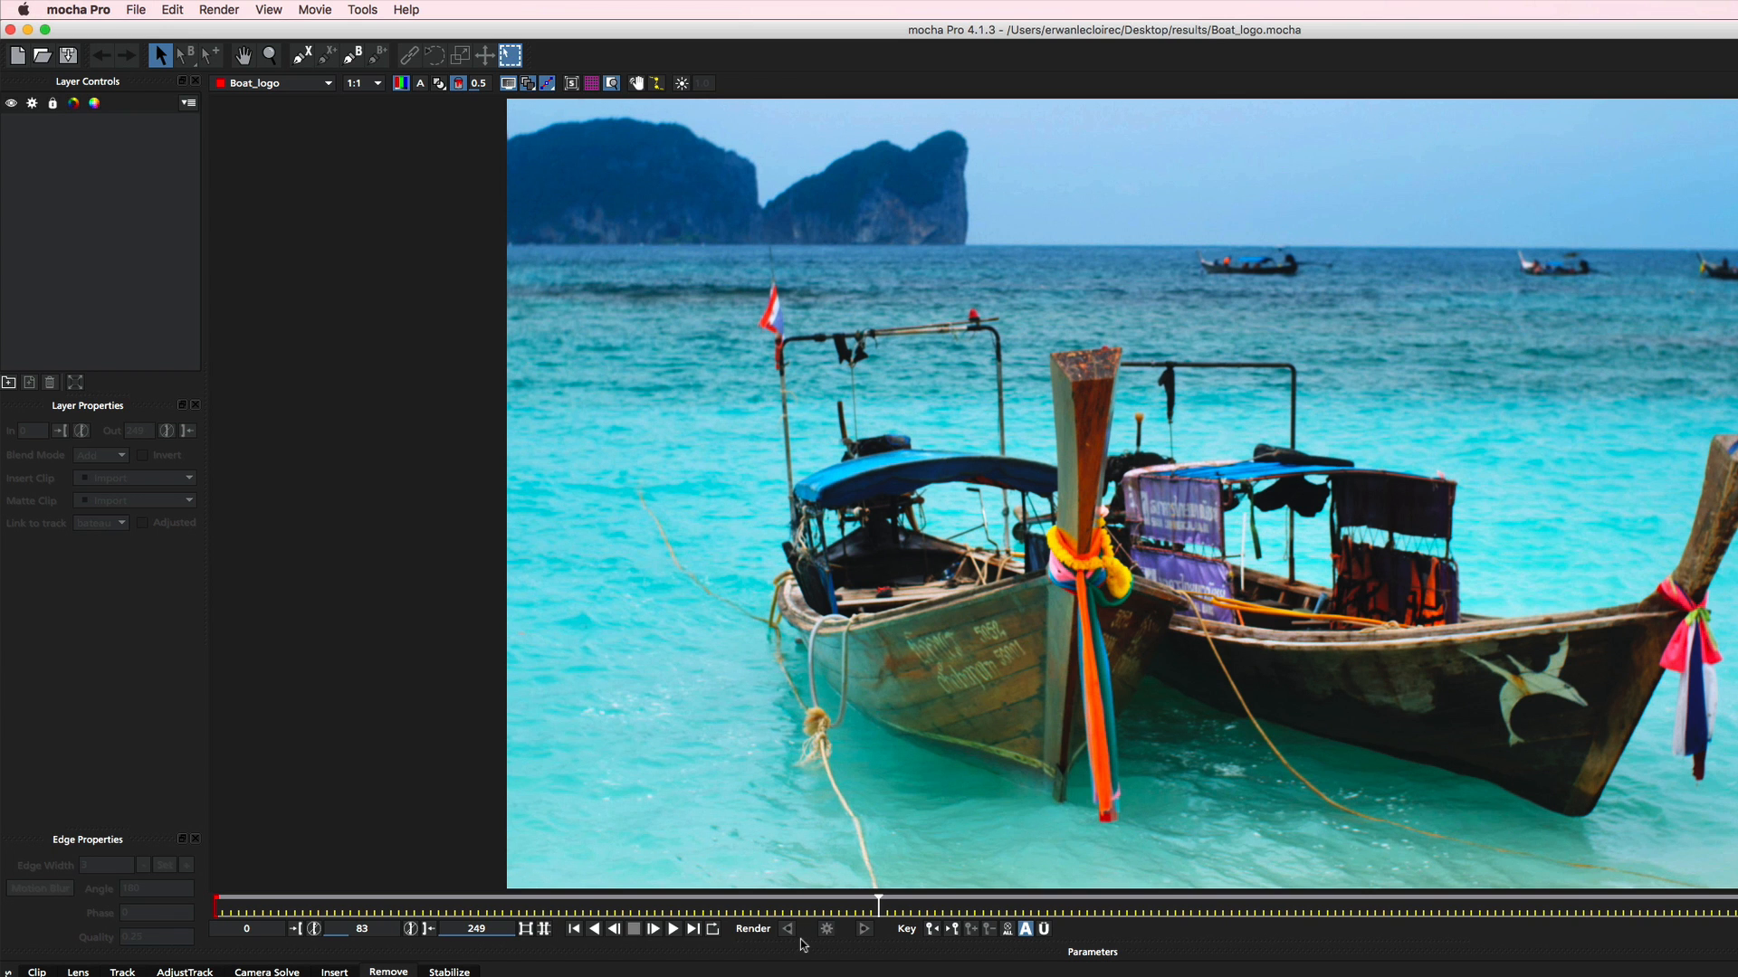
drag(874, 902, 151, 906)
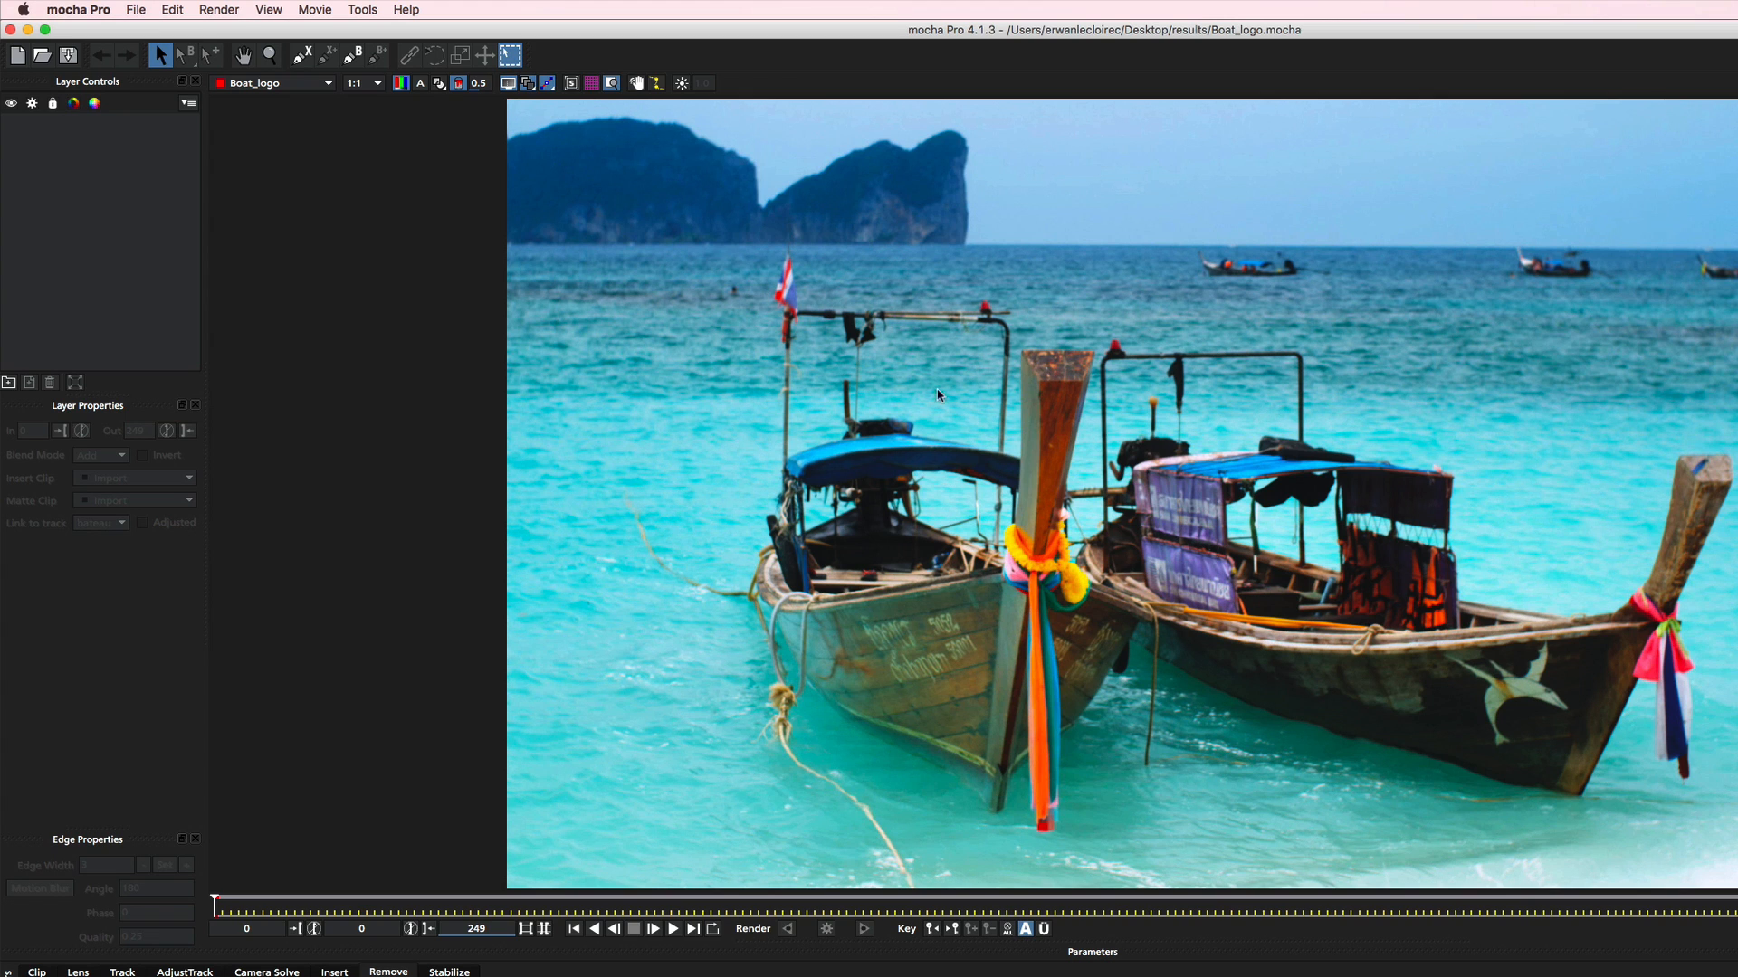
Draw a closed X-spline at frame 0 around the hull area surrounding the bird logo on the right-hand boat
click(300, 56)
click(1605, 640)
click(1471, 652)
click(1378, 653)
click(1376, 734)
click(1531, 769)
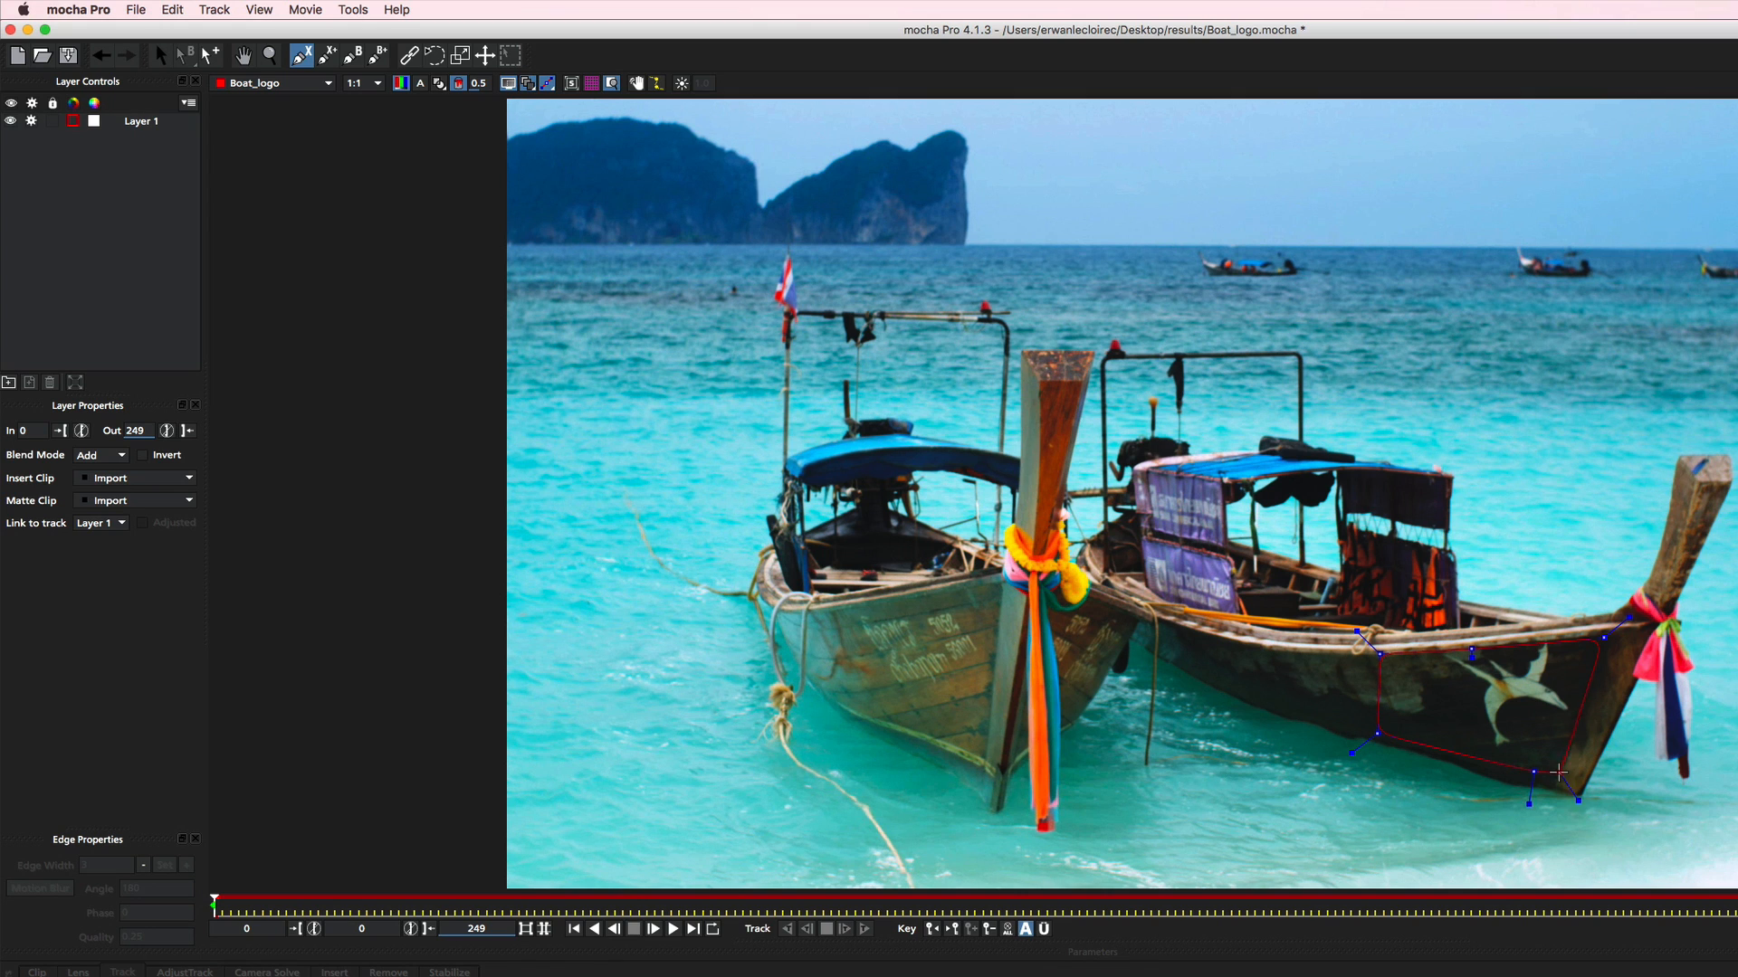
right_click(1583, 710)
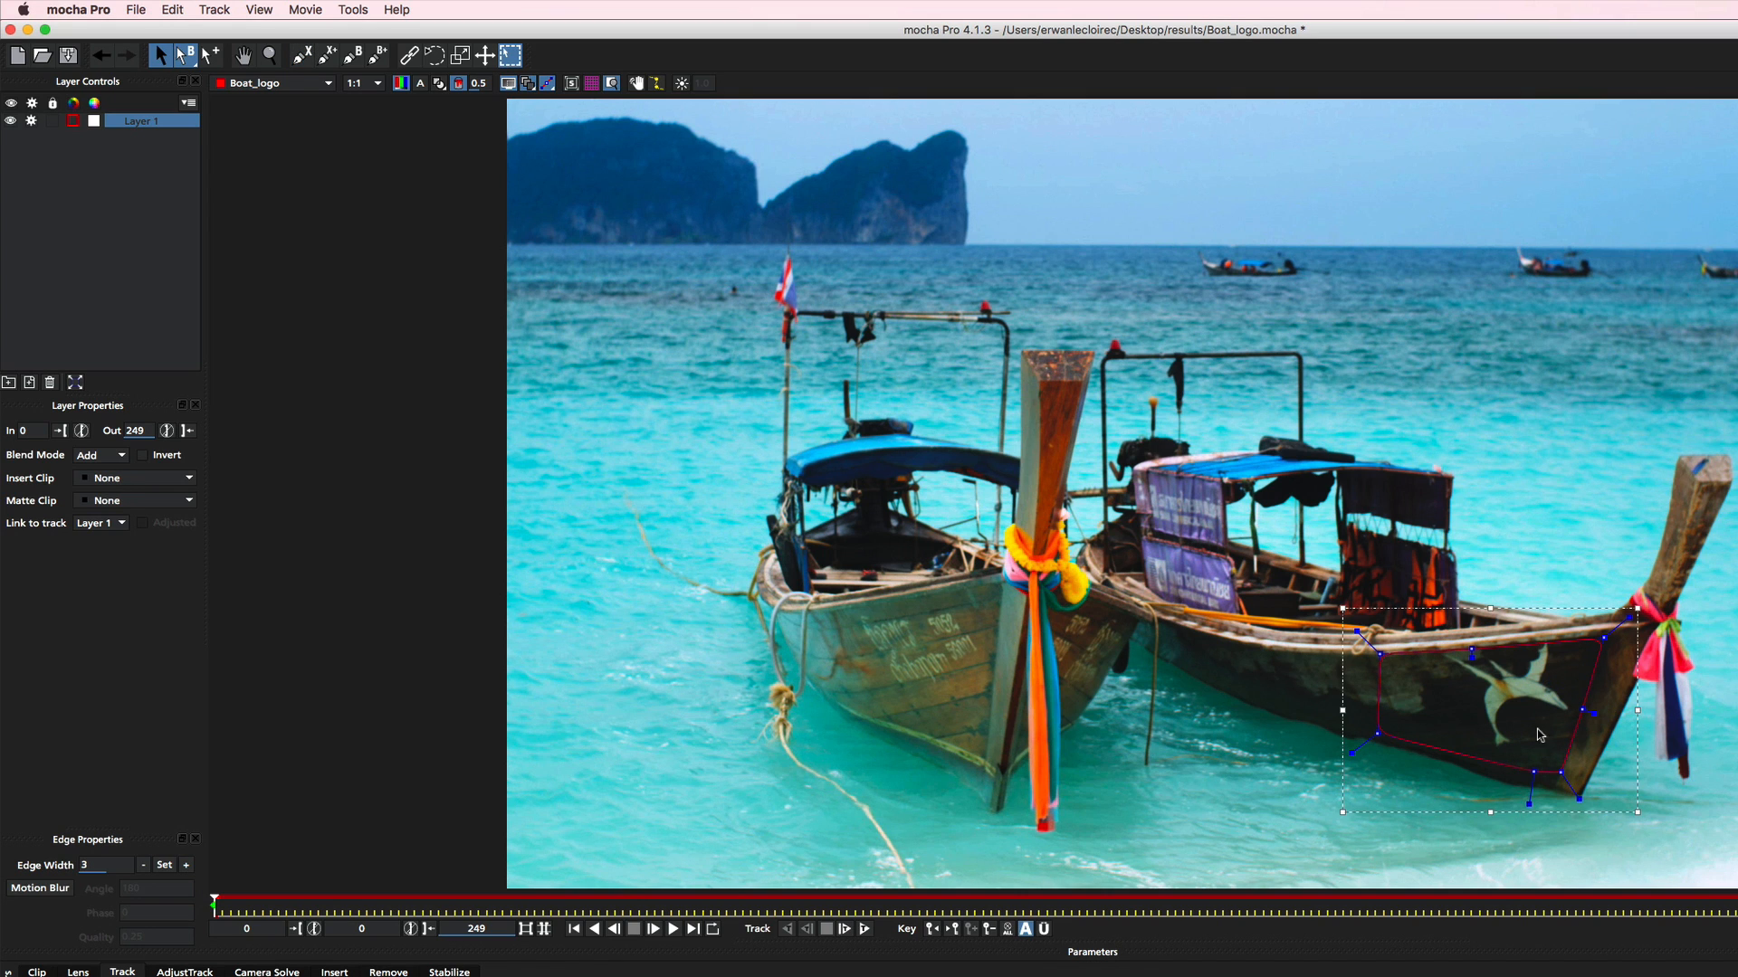
drag(1533, 770, 1560, 774)
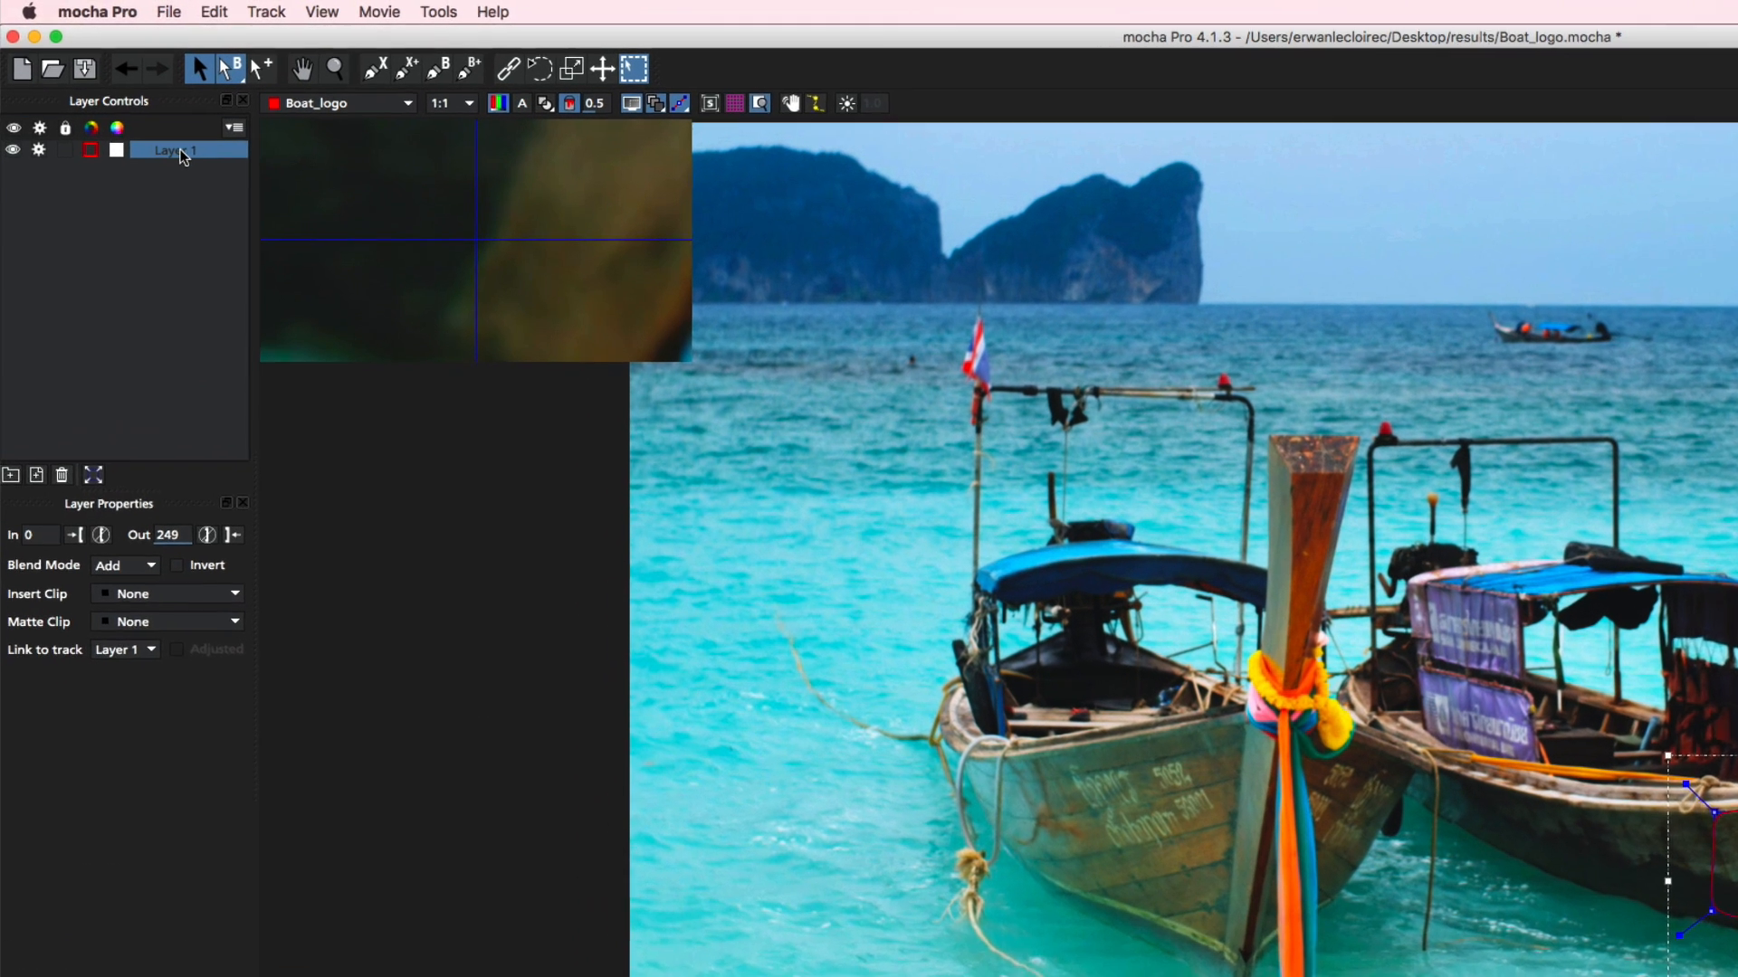
Rename the hull spline's layer to bateau and track it forward through the whole clip
double_click(142, 124)
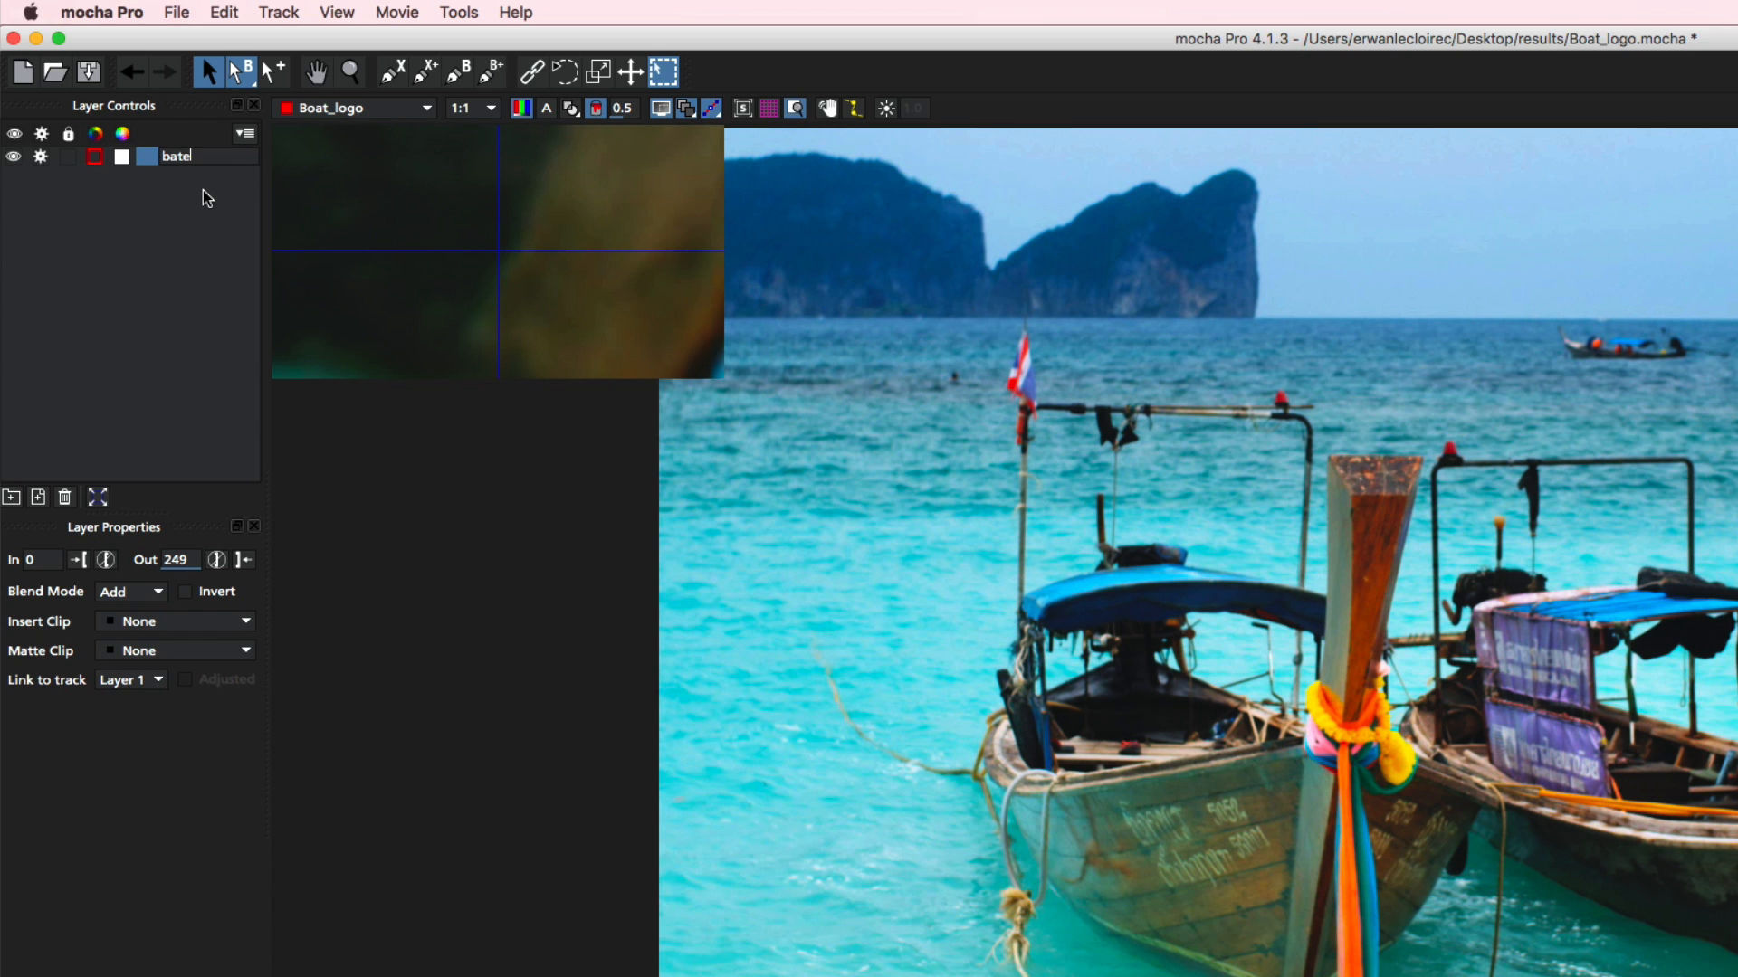
key(Return)
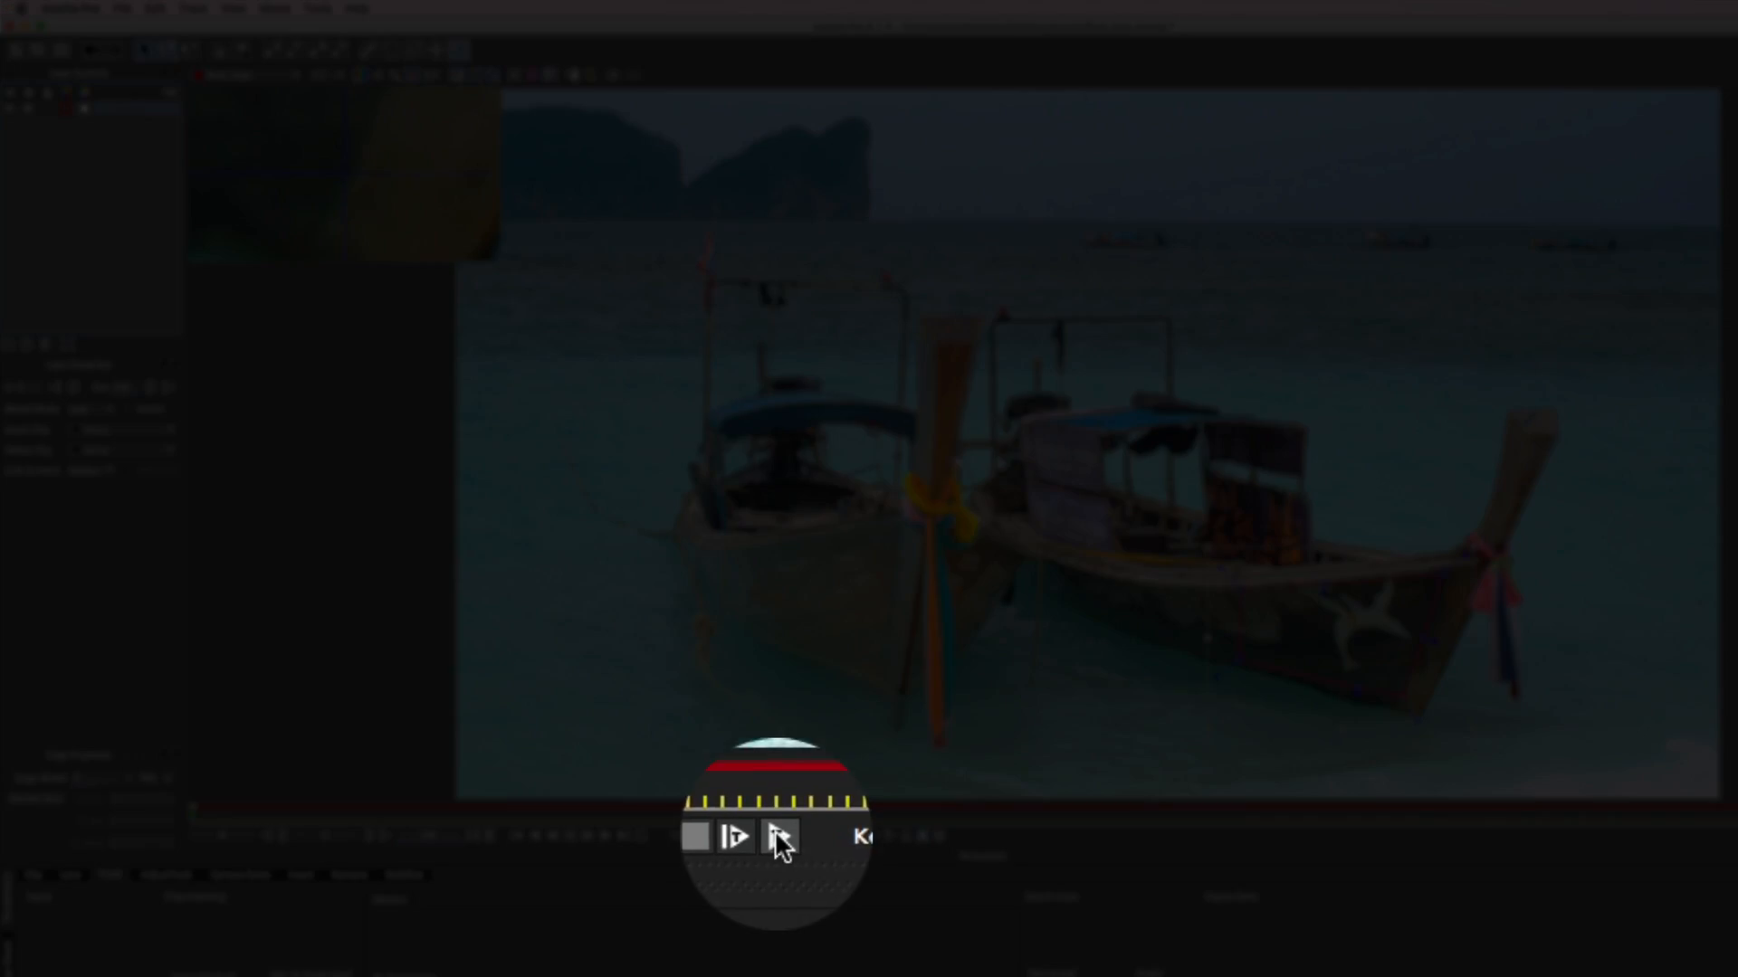
click(778, 833)
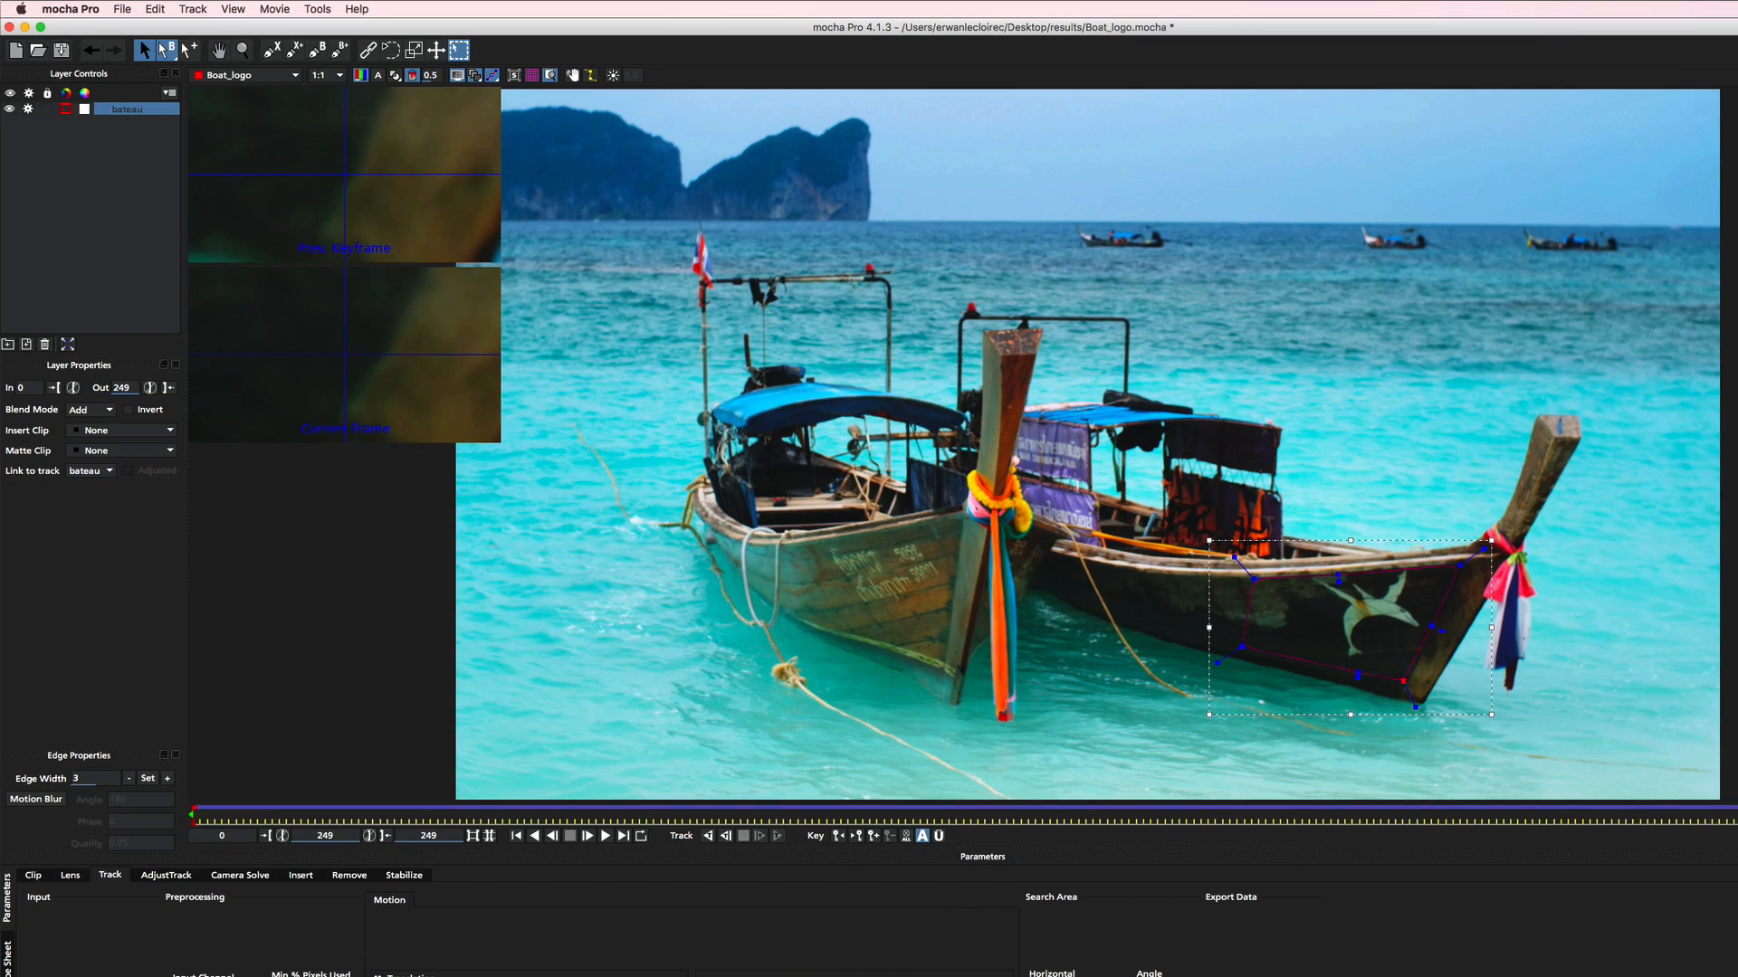
Scrub through the clip to check how the hull spline follows the boat, and return to frame 0
drag(1737, 819, 976, 829)
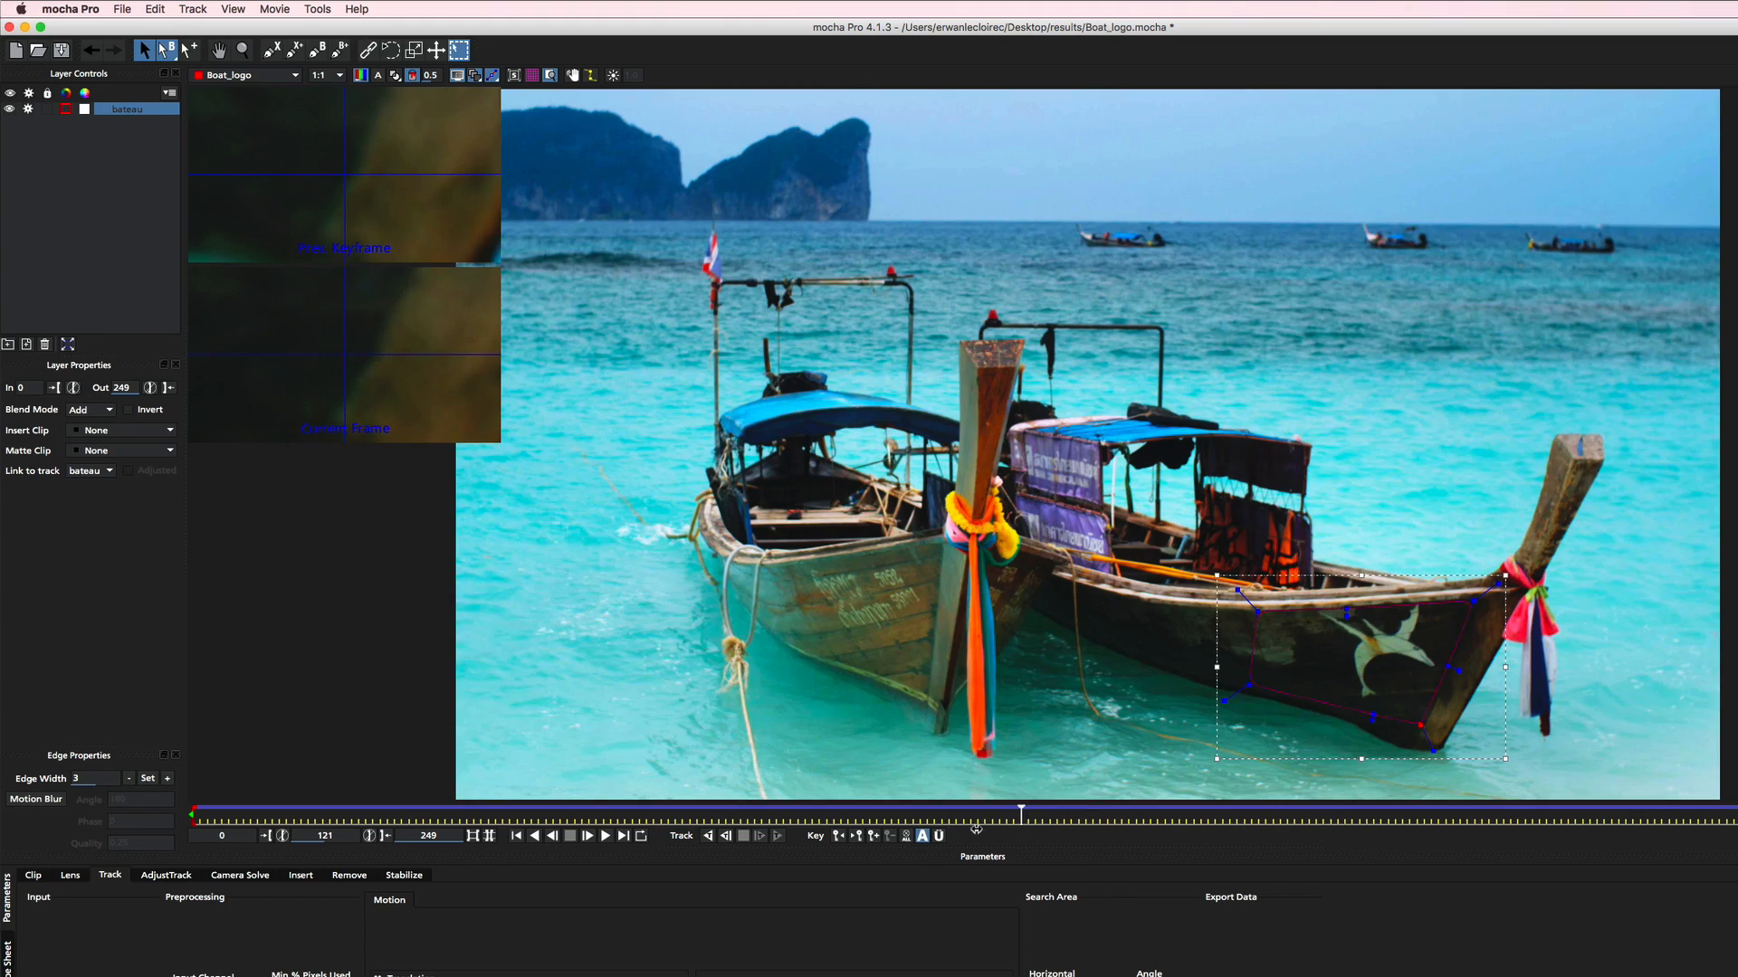
click(698, 806)
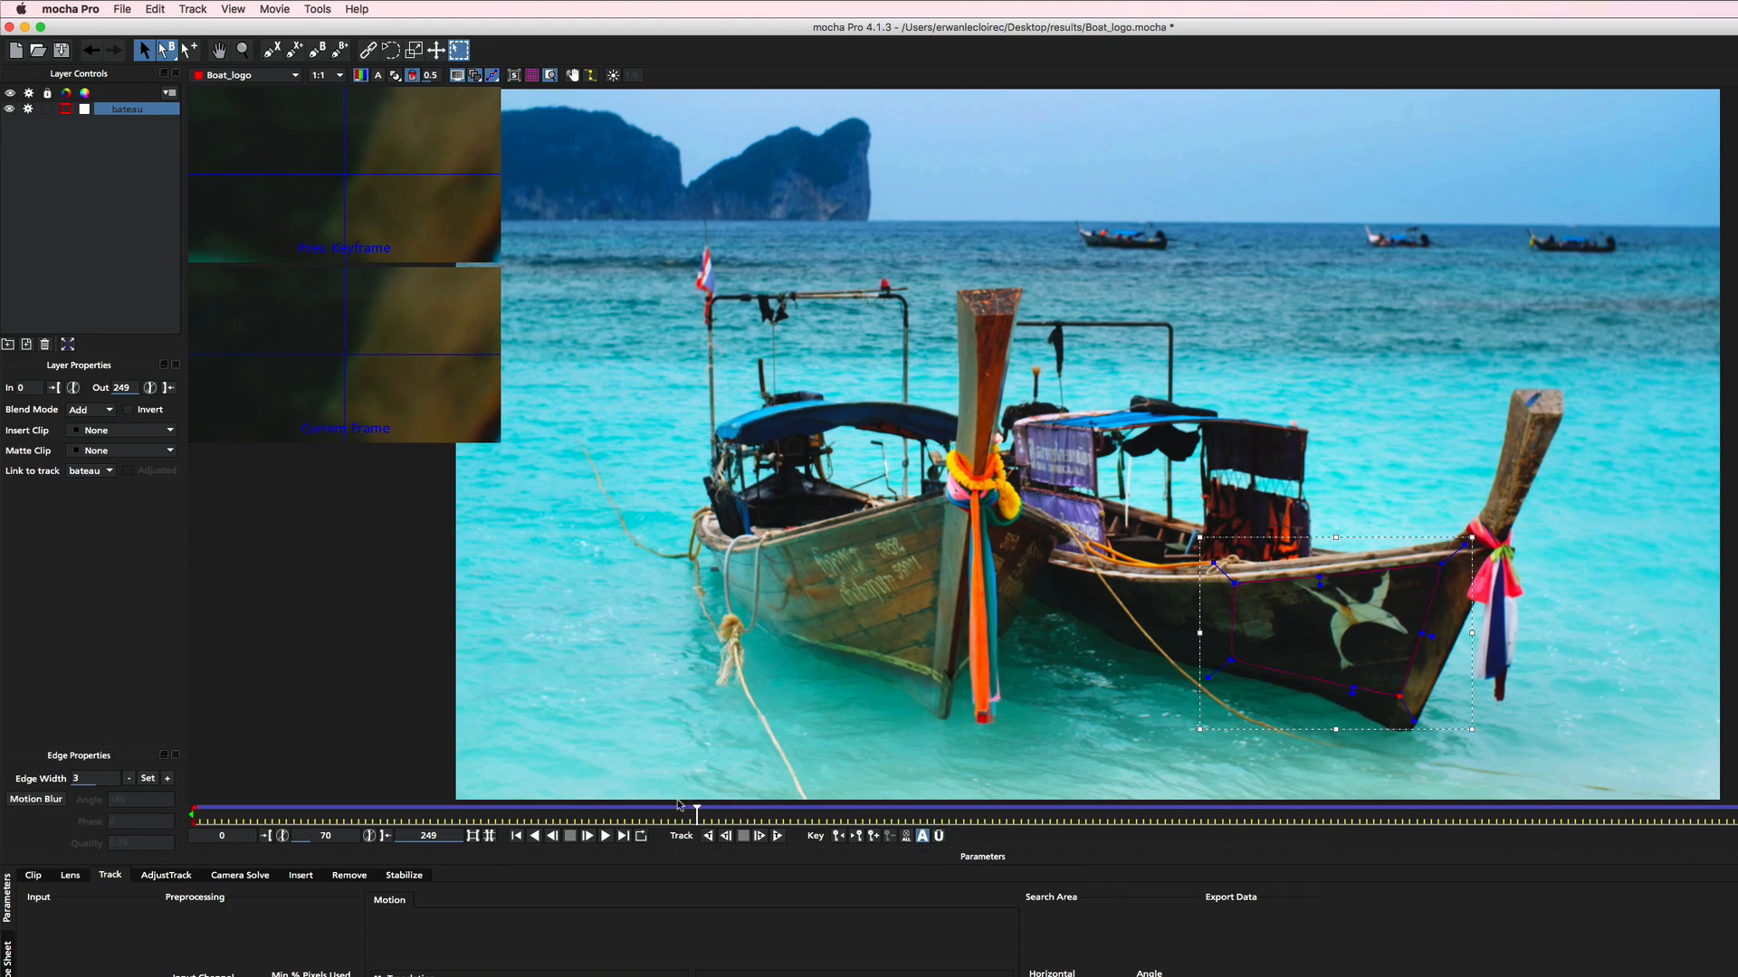
drag(695, 810, 192, 820)
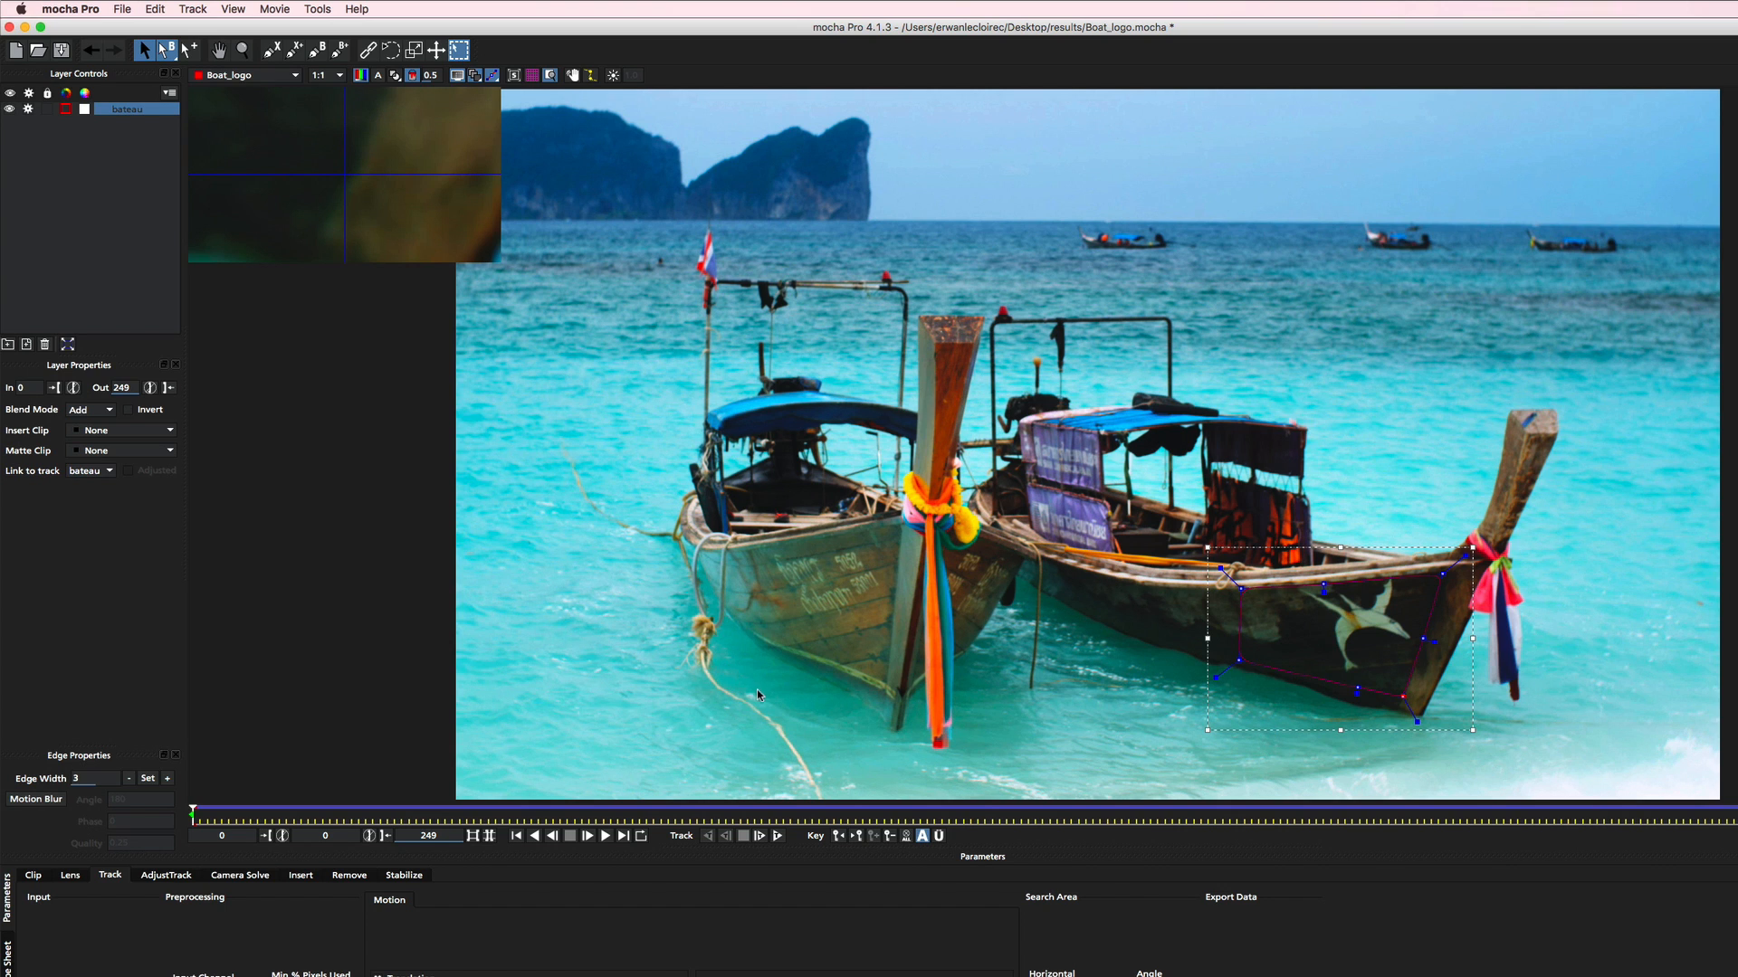
Draw a second closed X-spline at frame 0 tightly around the bird logo on the boat's hull
click(272, 50)
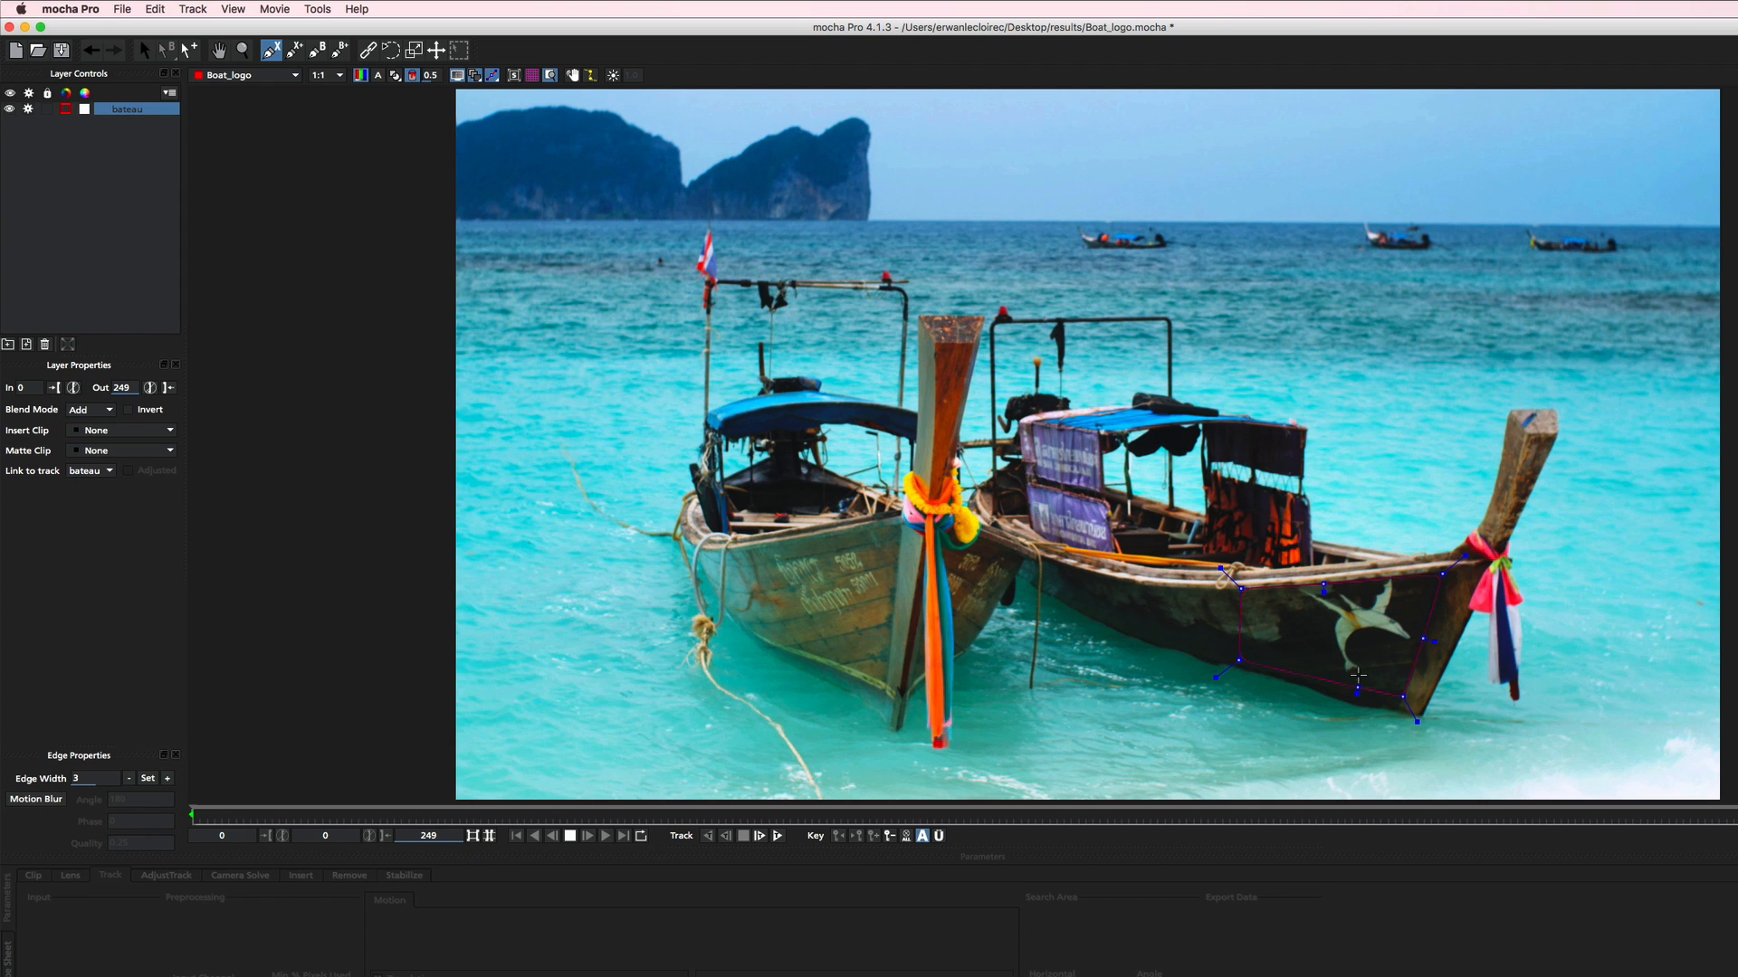
click(1356, 669)
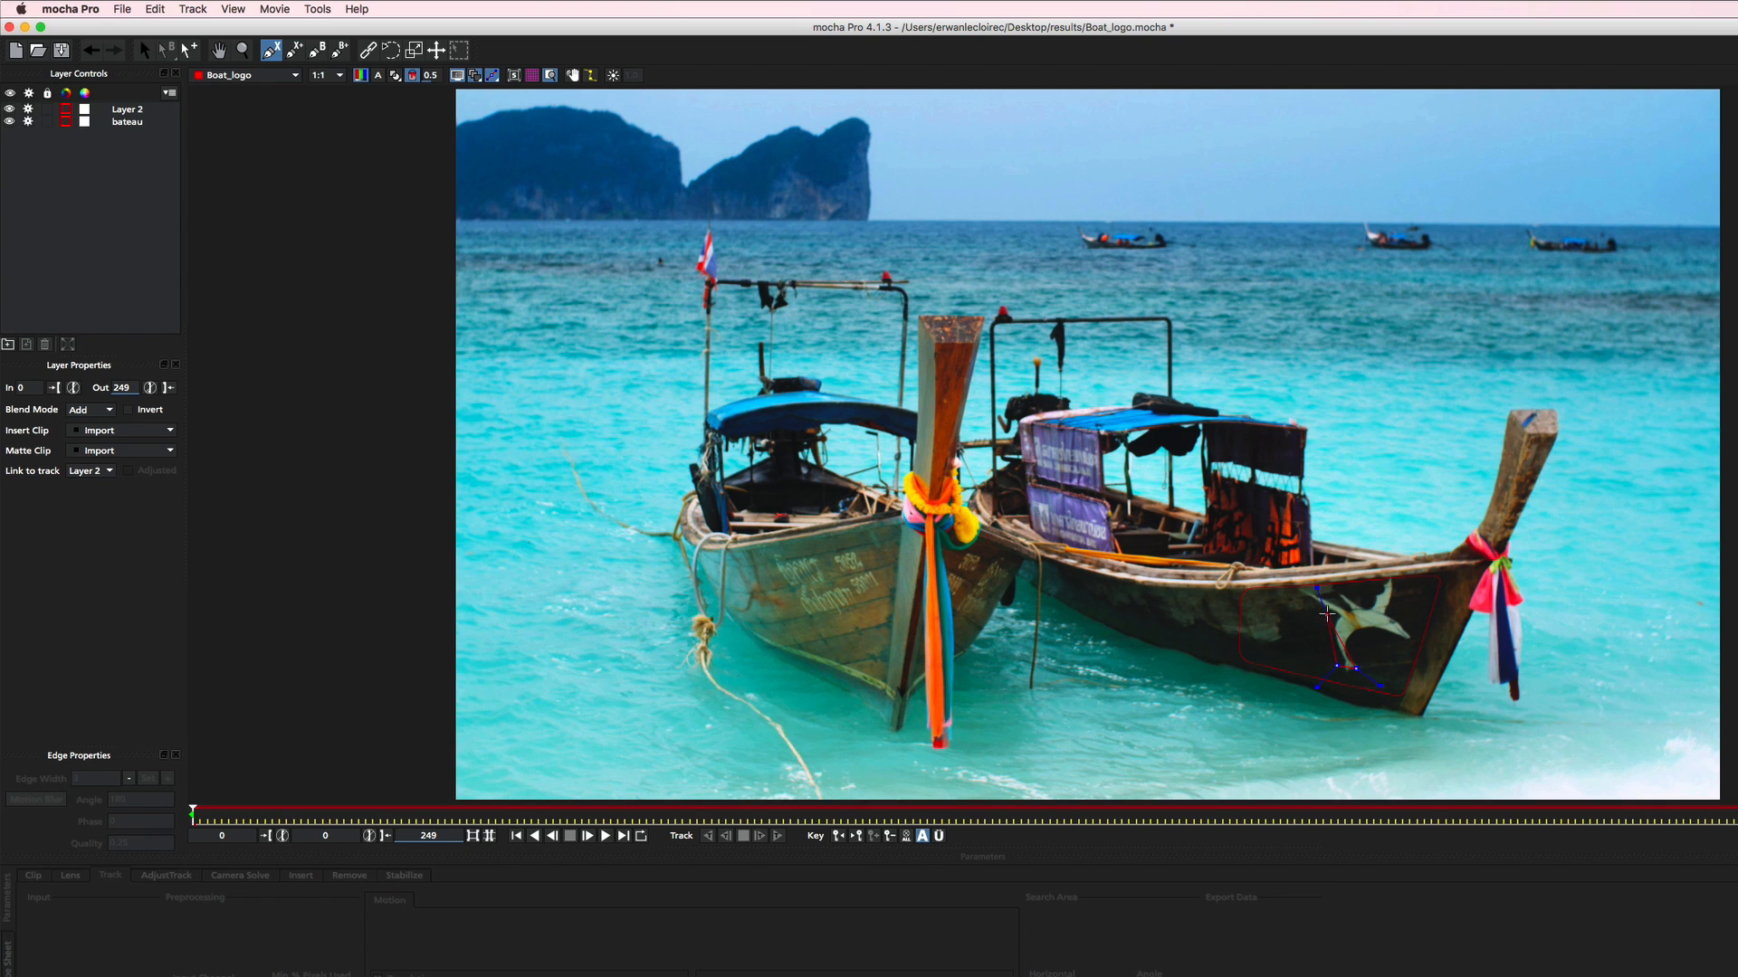
click(1332, 613)
click(1300, 589)
click(1332, 598)
click(1336, 585)
click(1367, 600)
click(1380, 582)
click(1390, 579)
click(1398, 612)
right_click(1359, 649)
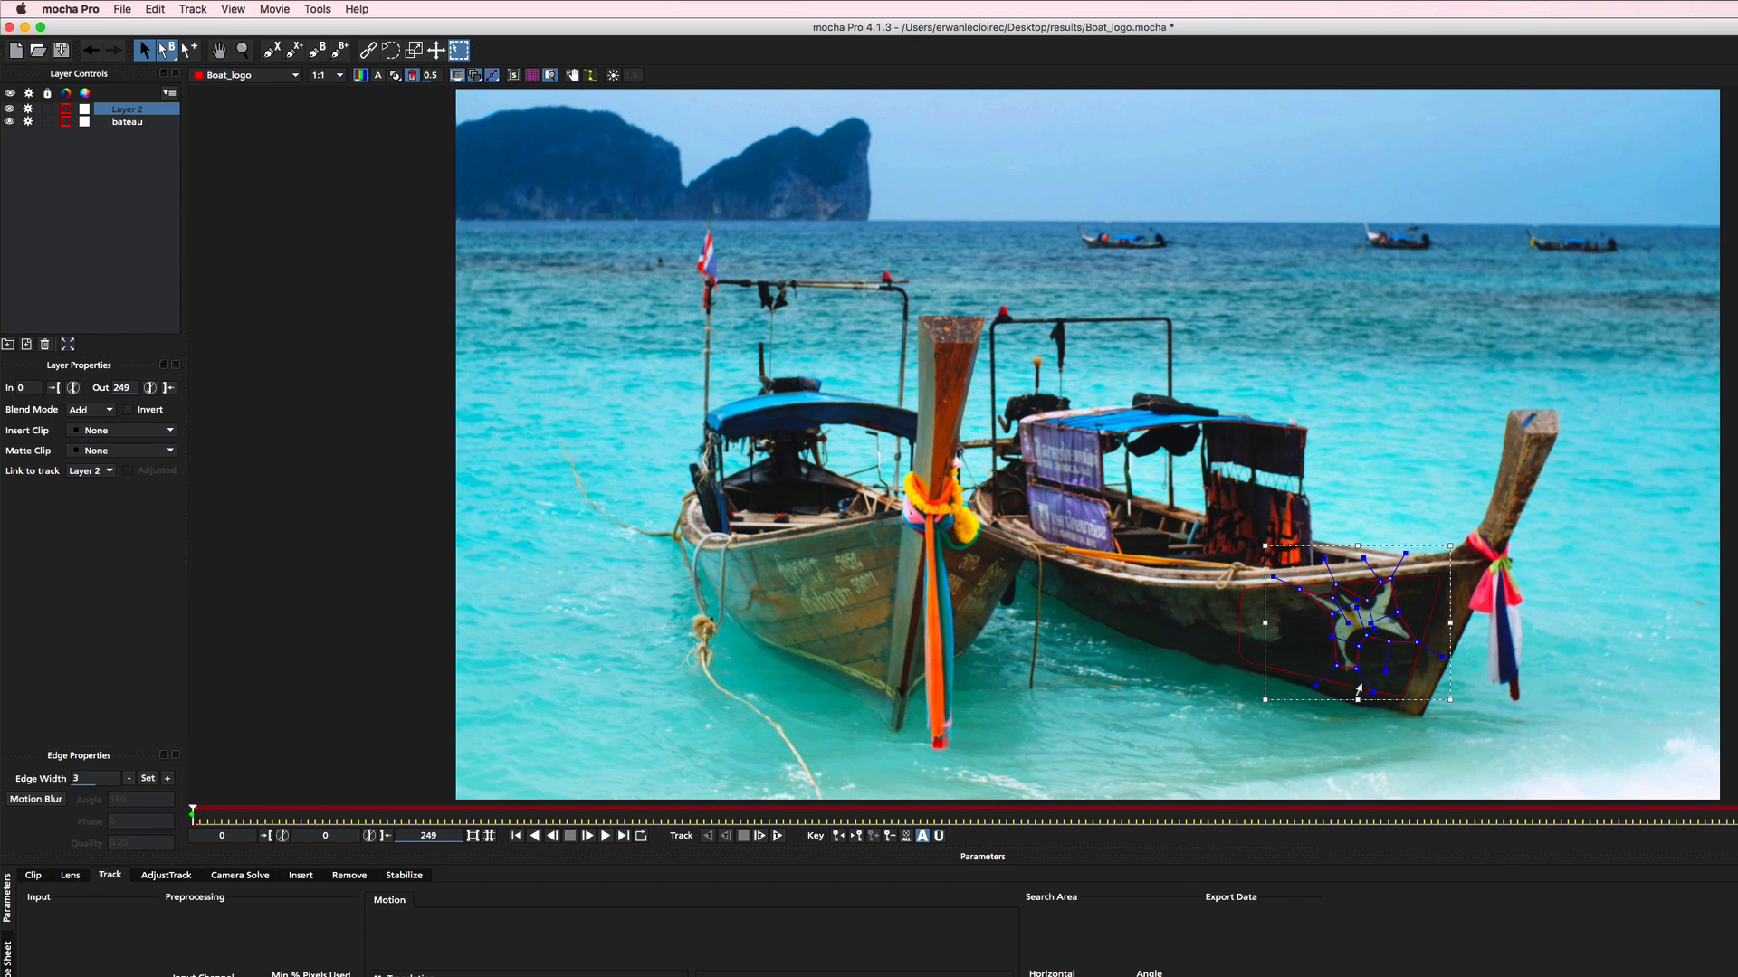
mouse_move(1355, 668)
mouse_down()
mouse_move(1315, 702)
mouse_move(1339, 677)
mouse_move(1387, 688)
mouse_move(1369, 674)
mouse_up()
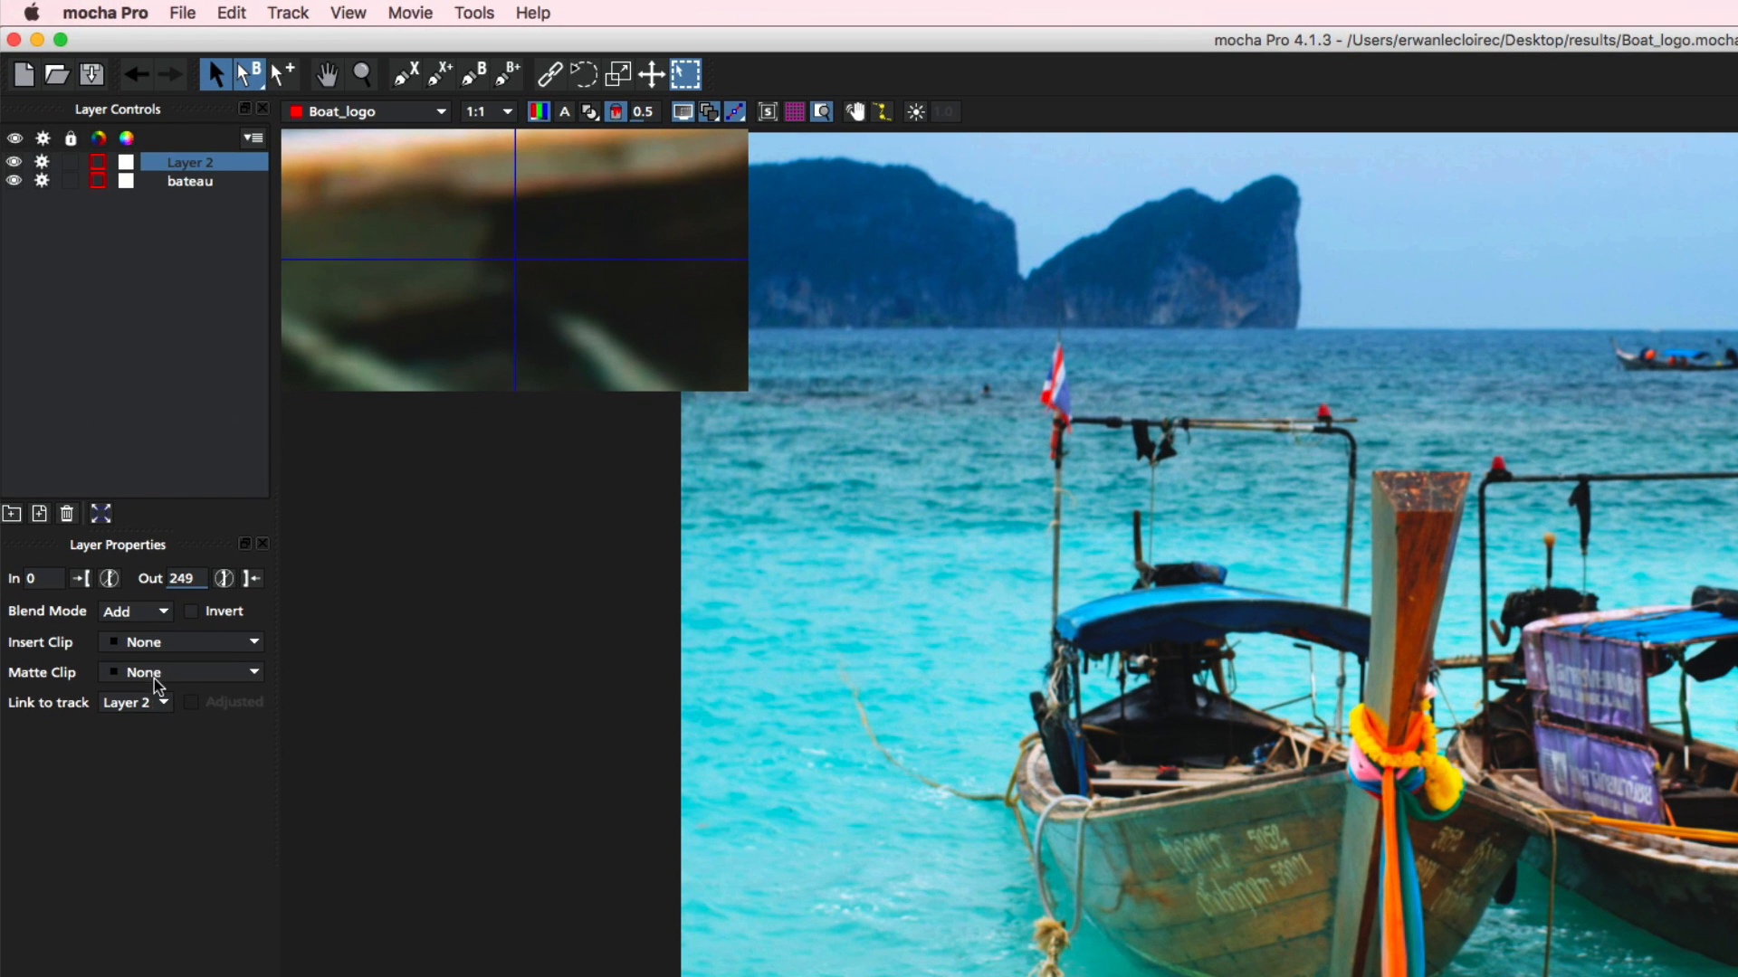
Rename the bird spline's layer to logo and link it to the bateau track
drag(172, 39, 175, 36)
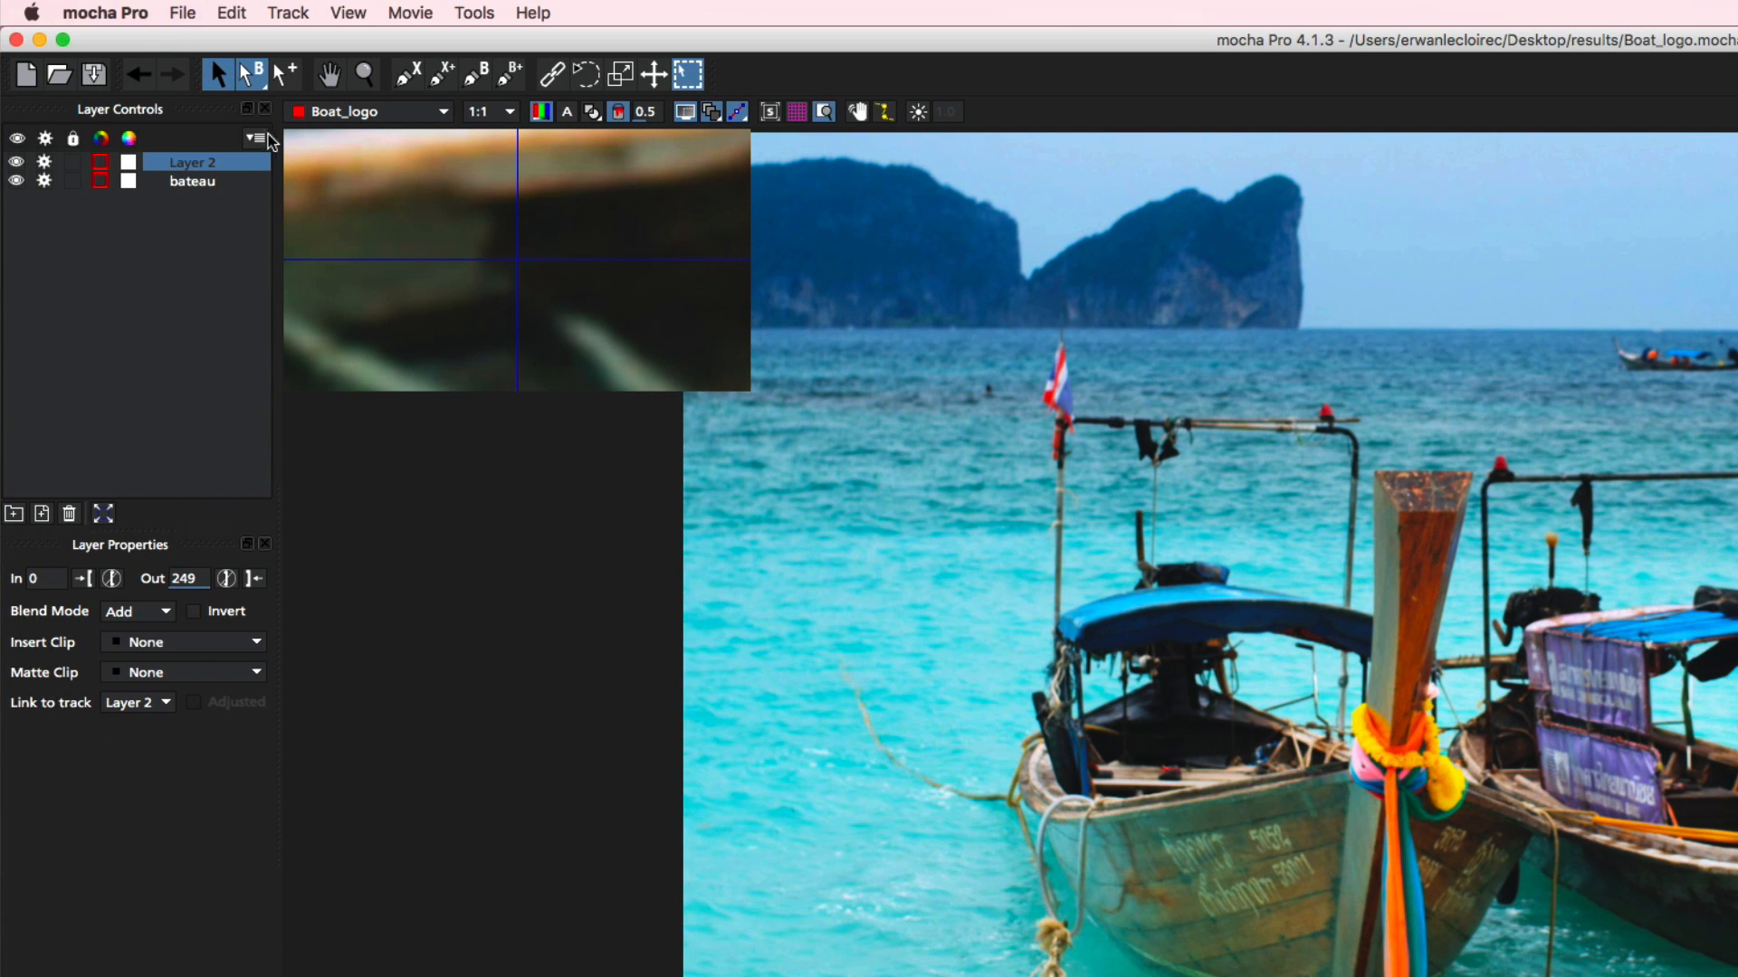
click(192, 167)
double_click(192, 164)
key(Return)
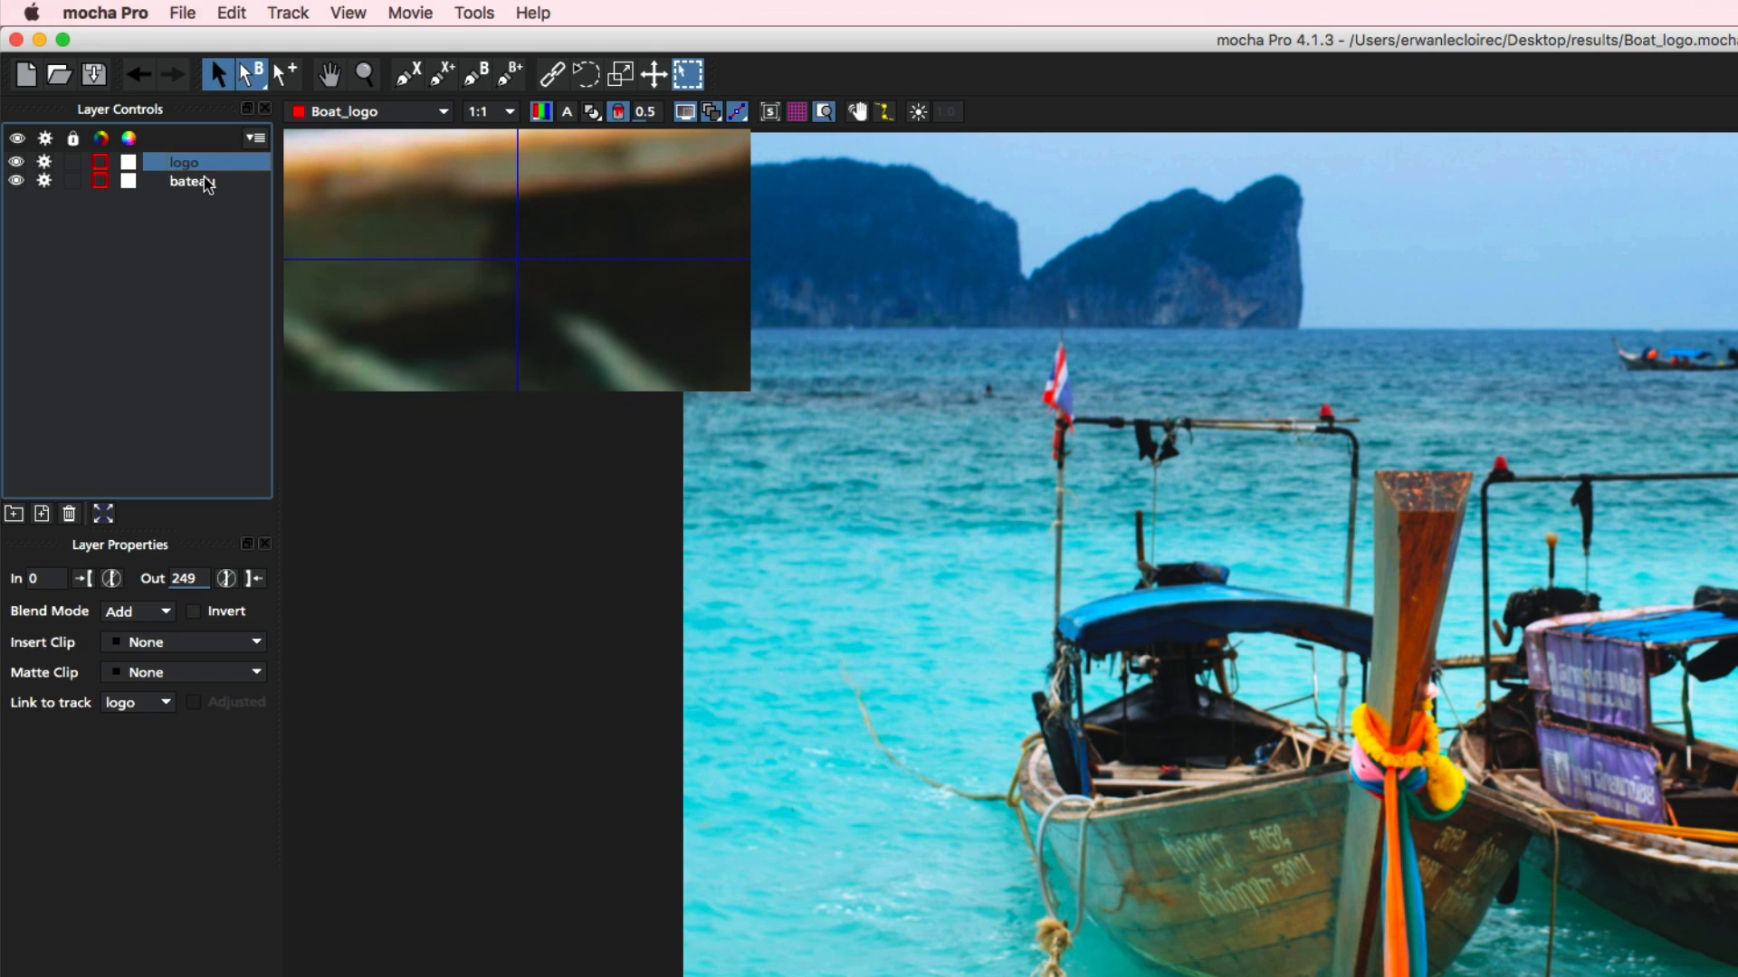
click(133, 715)
click(135, 747)
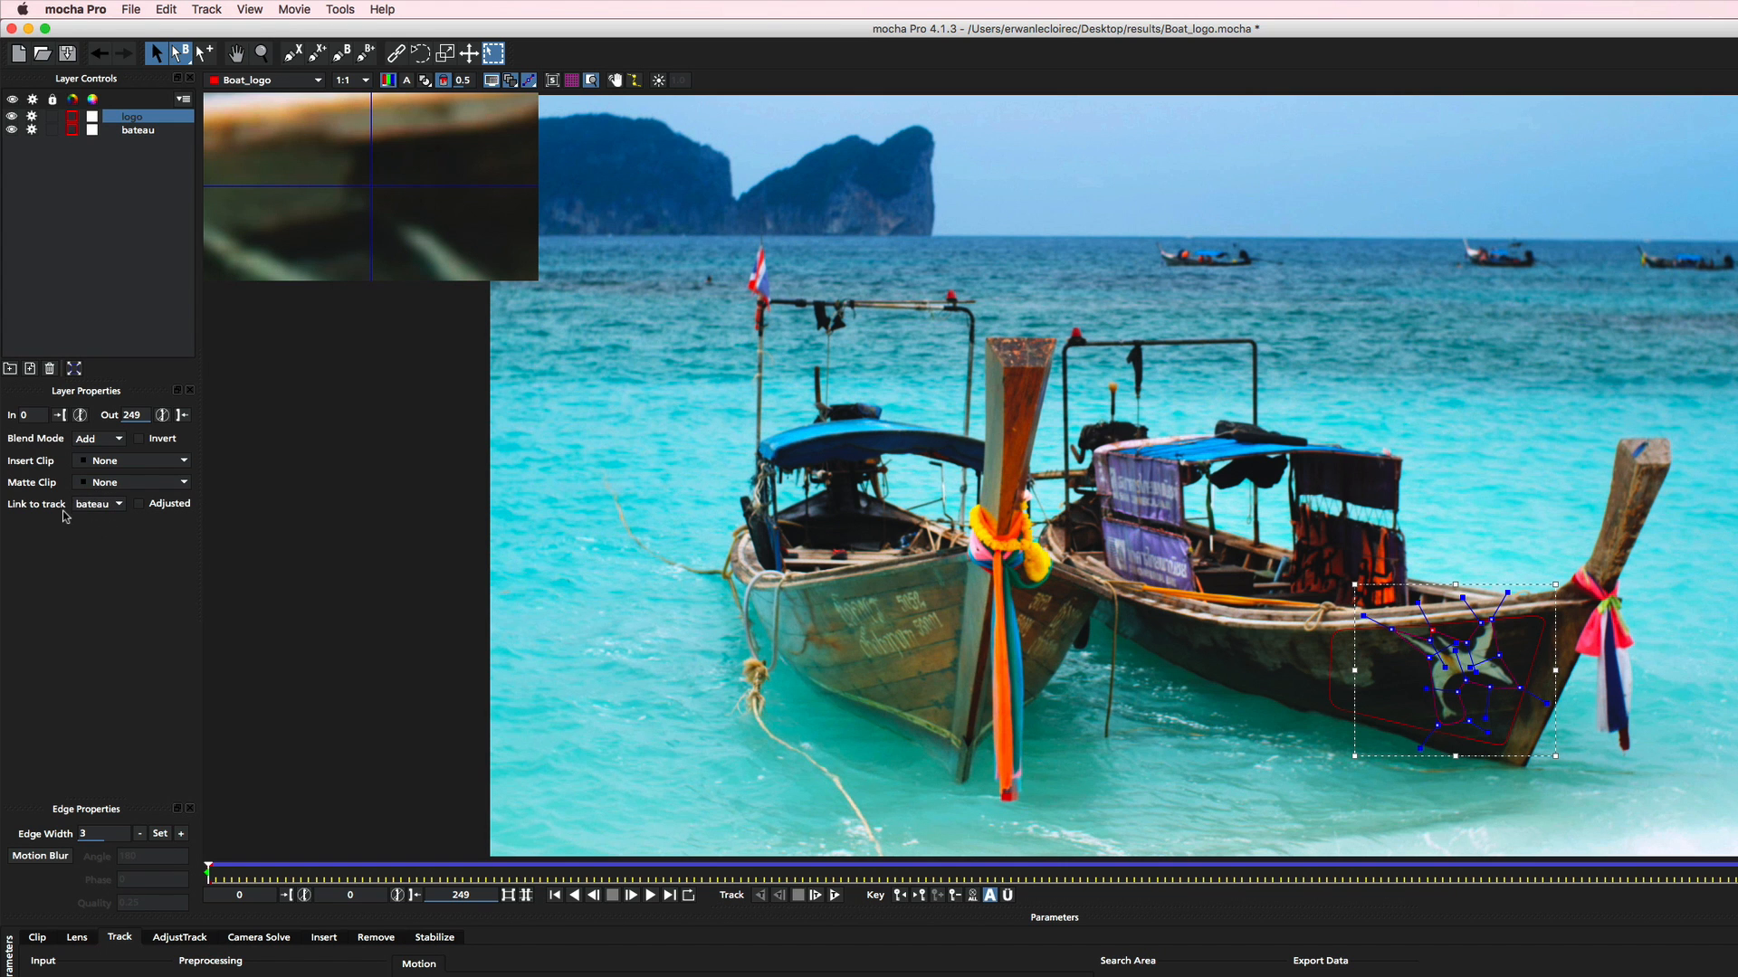
Scrub through the timeline to check that the logo spline follows the bird, and return to frame 0
click(263, 880)
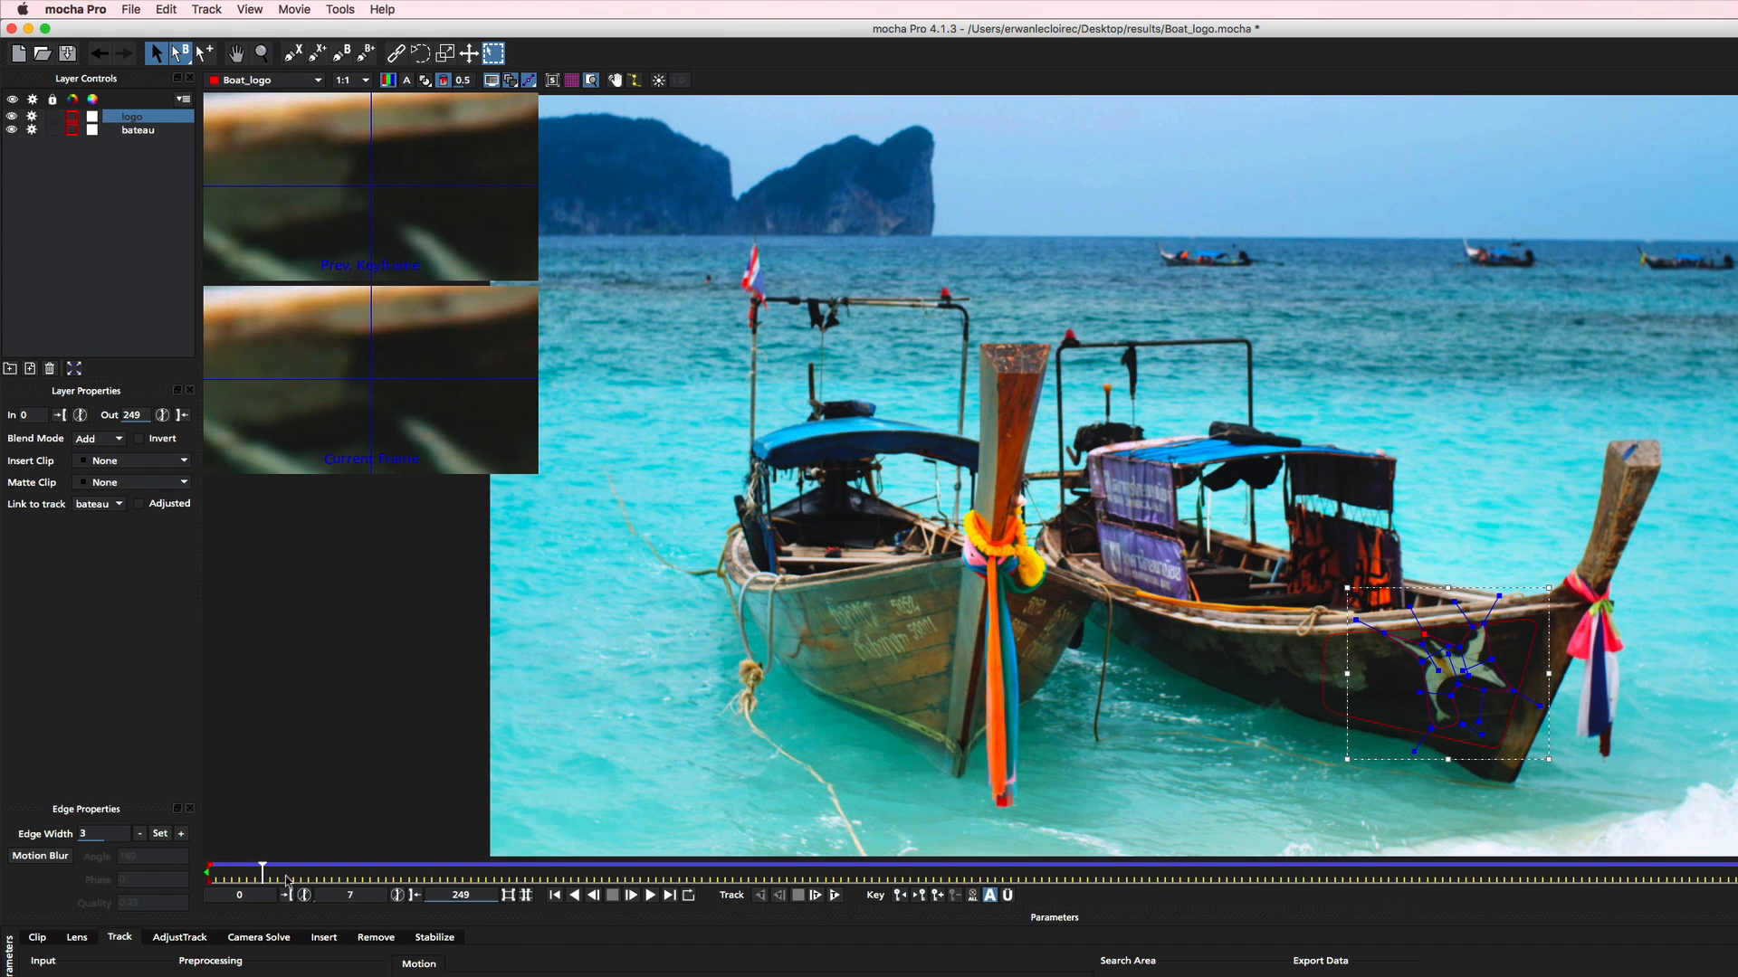
click(942, 877)
click(1073, 880)
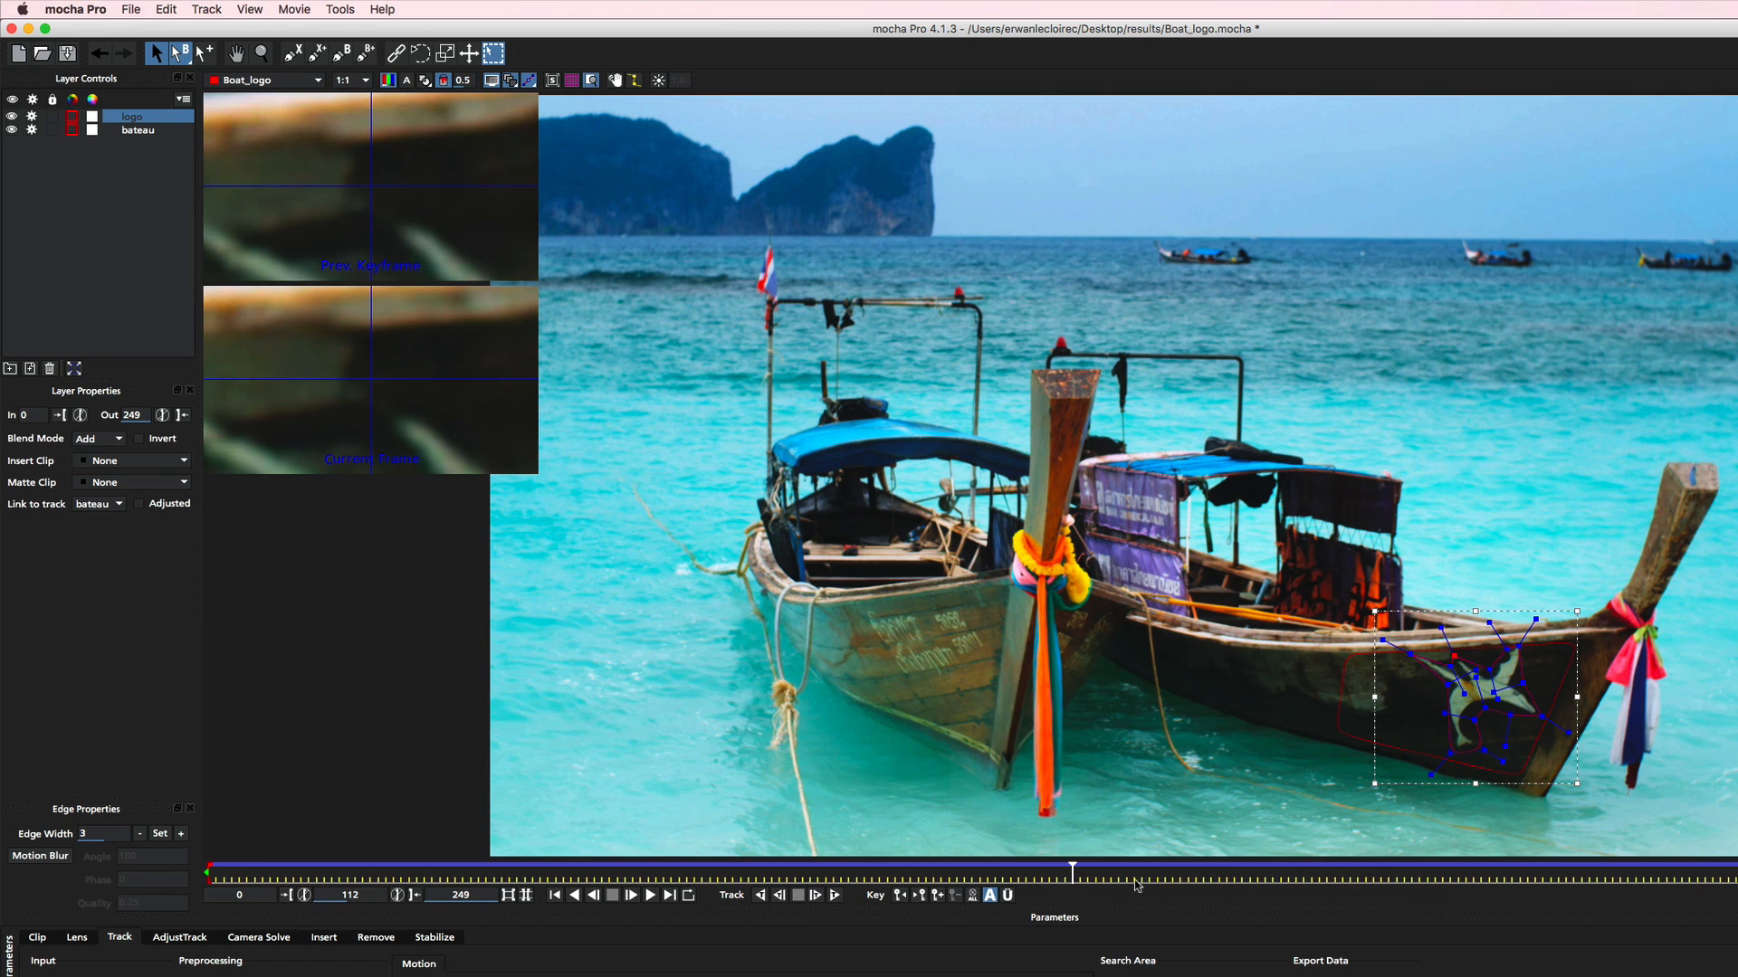
click(1379, 880)
click(1511, 880)
drag(1512, 878, 1737, 877)
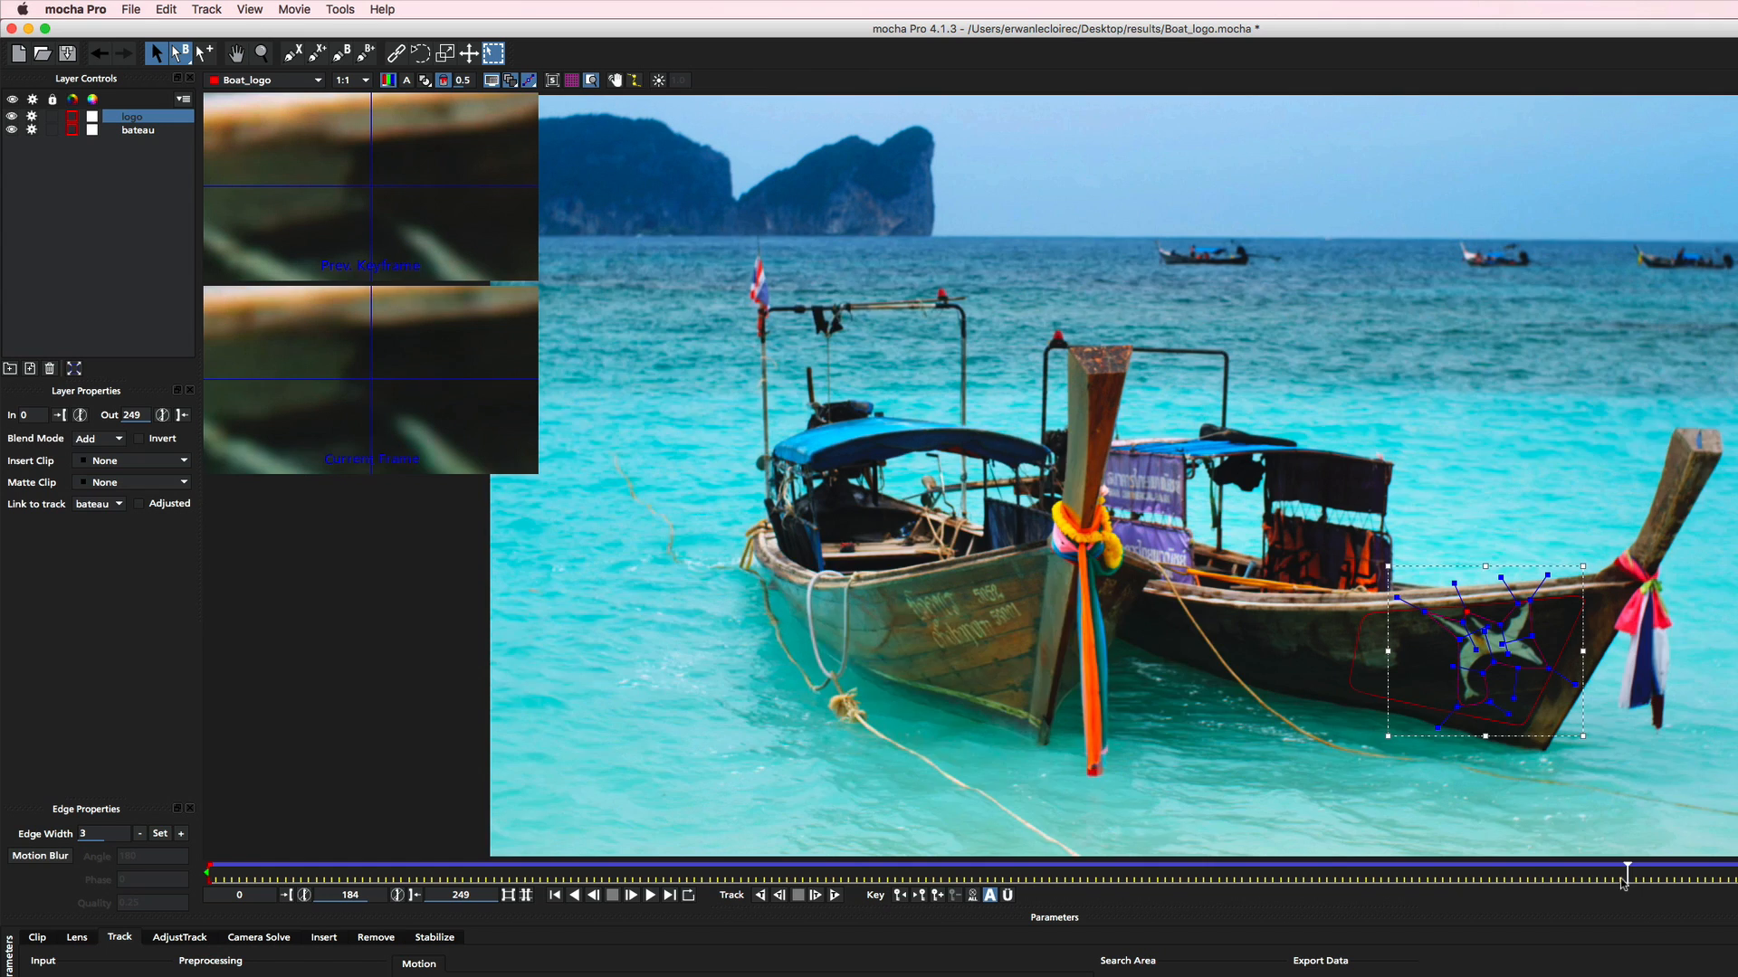
click(1625, 880)
drag(695, 884, 187, 882)
Create a cleanplate for the Remove module from frame 0 of the Boat_logo clip
click(373, 925)
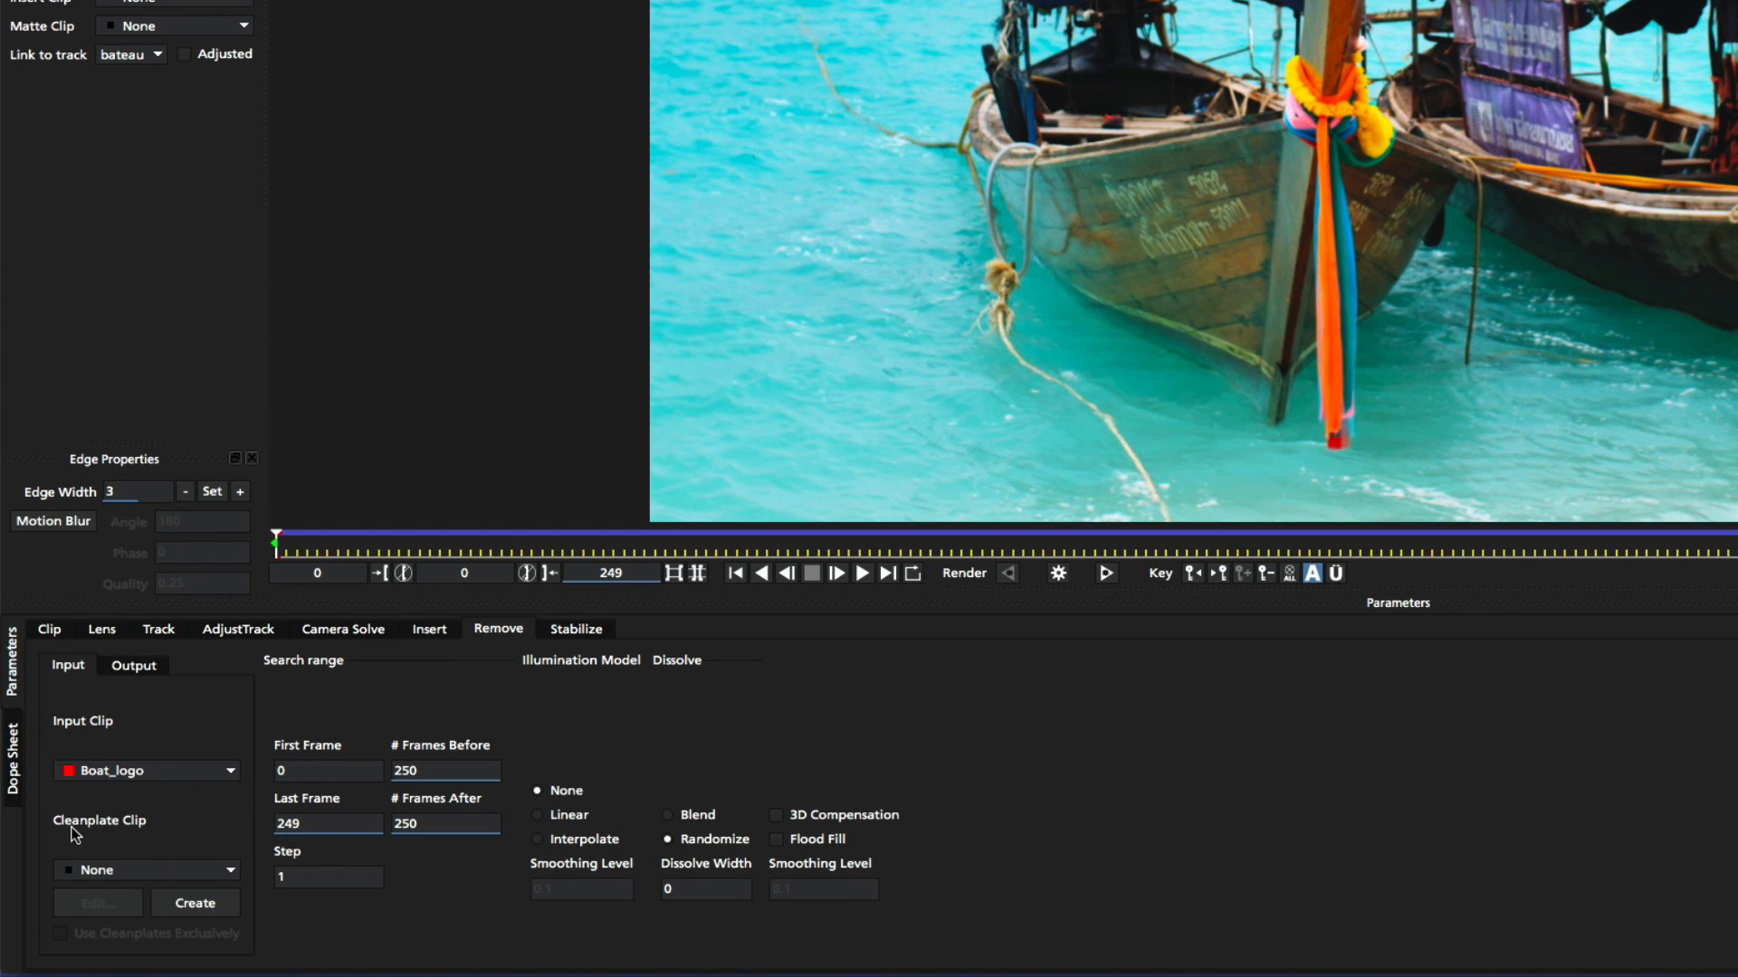
click(153, 867)
click(158, 828)
click(192, 911)
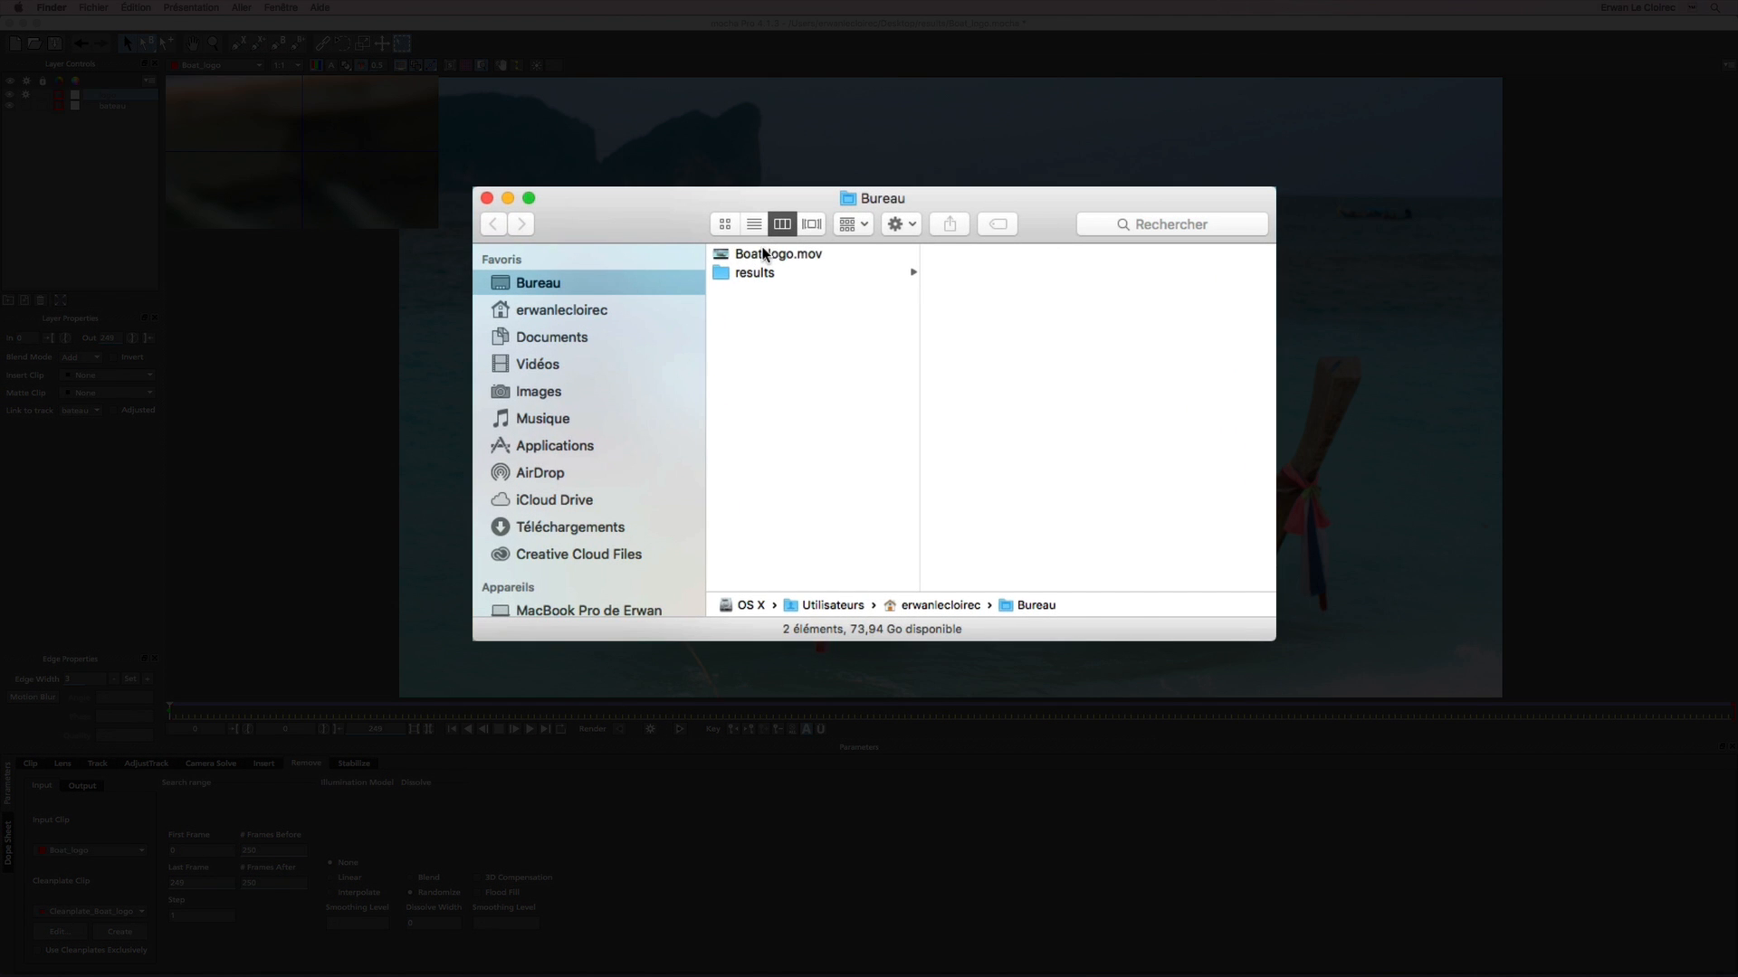
Switch to Finder and select Cleanplate_Boat_logo0.TIFF in the results folder on the Desktop
click(799, 312)
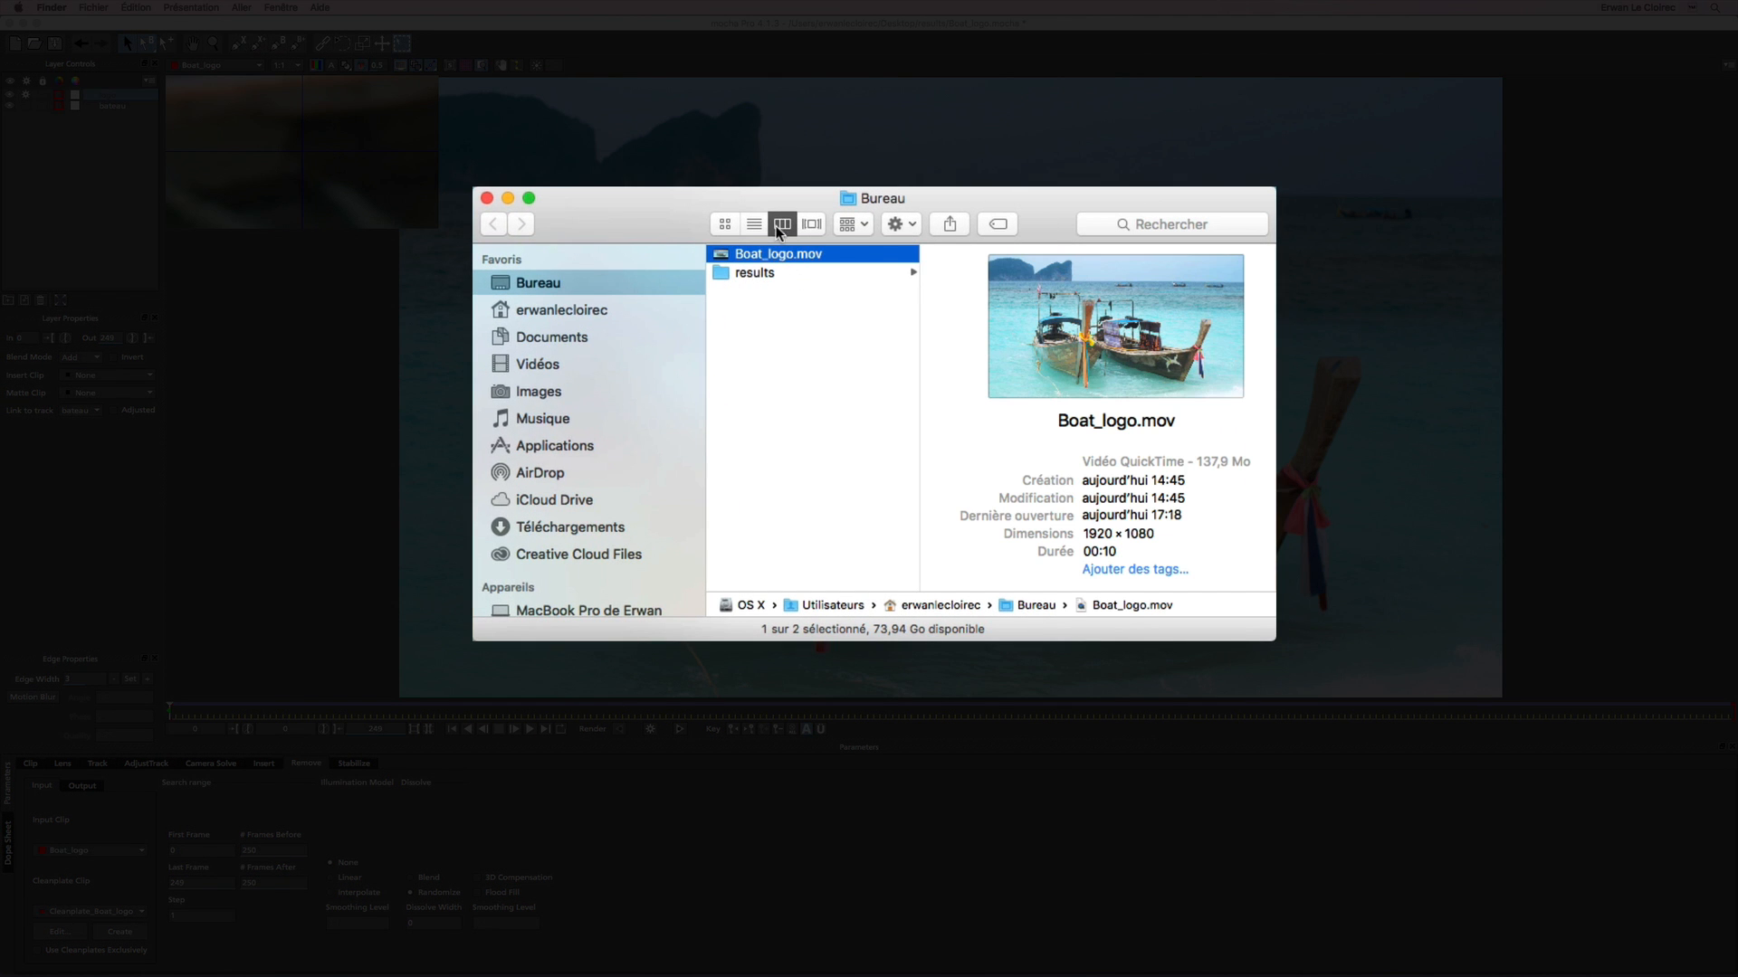
click(749, 271)
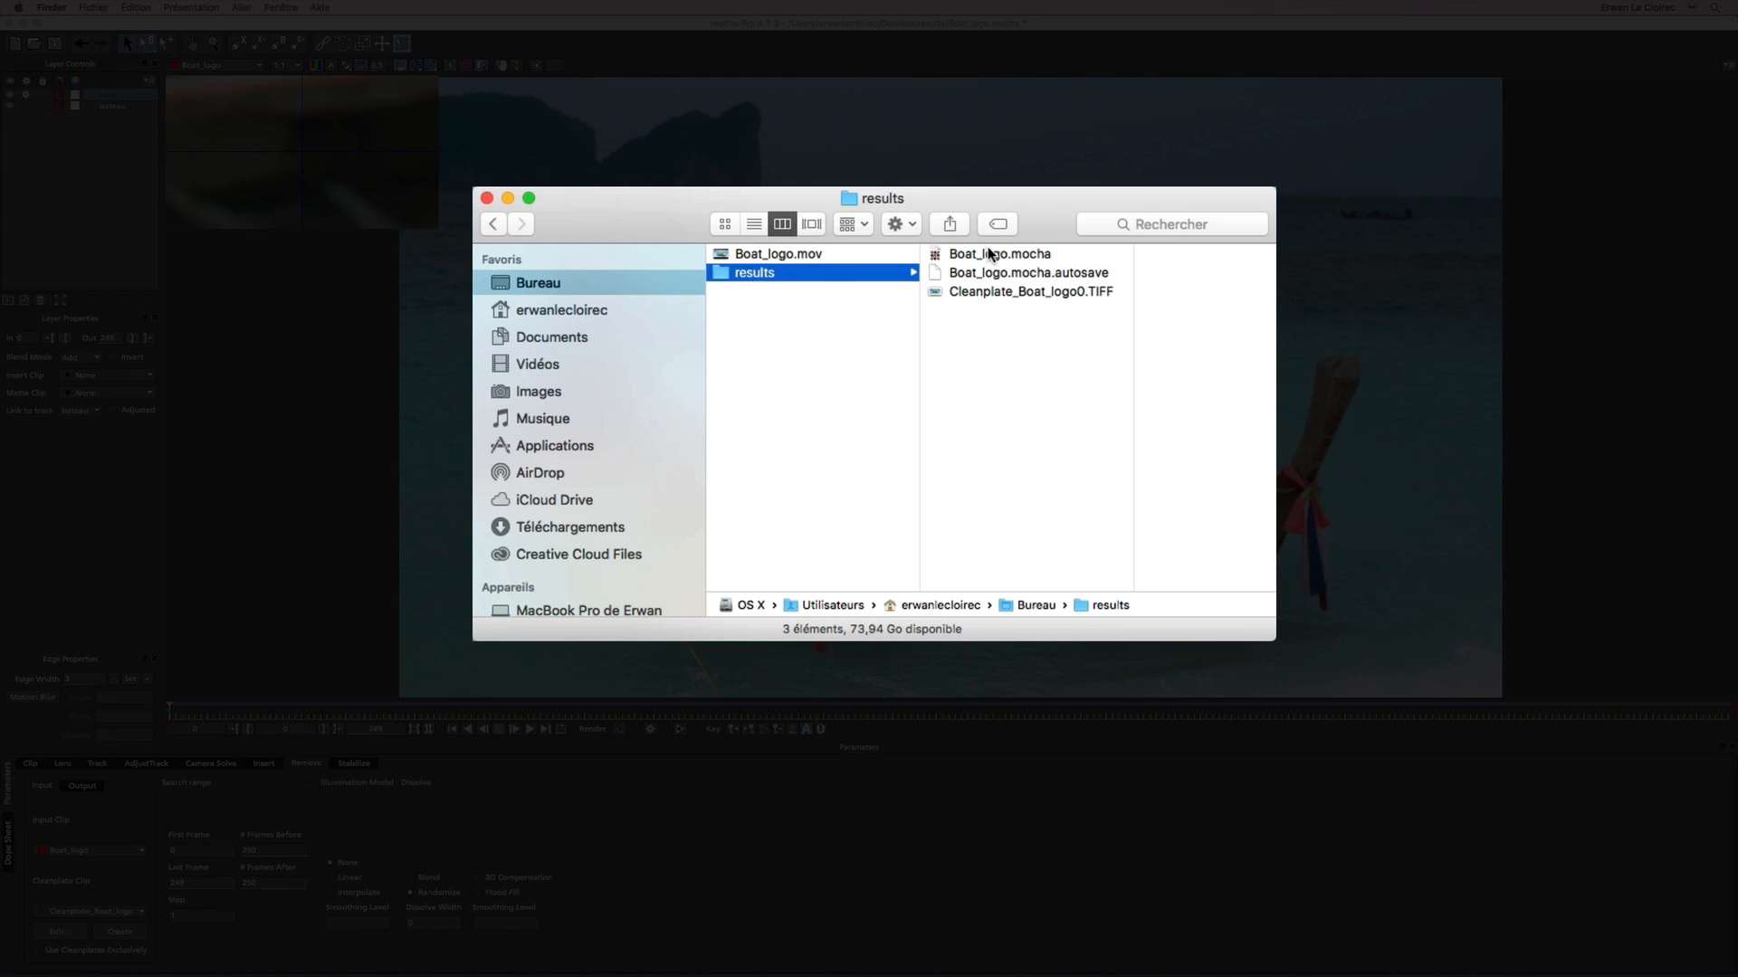
click(1001, 291)
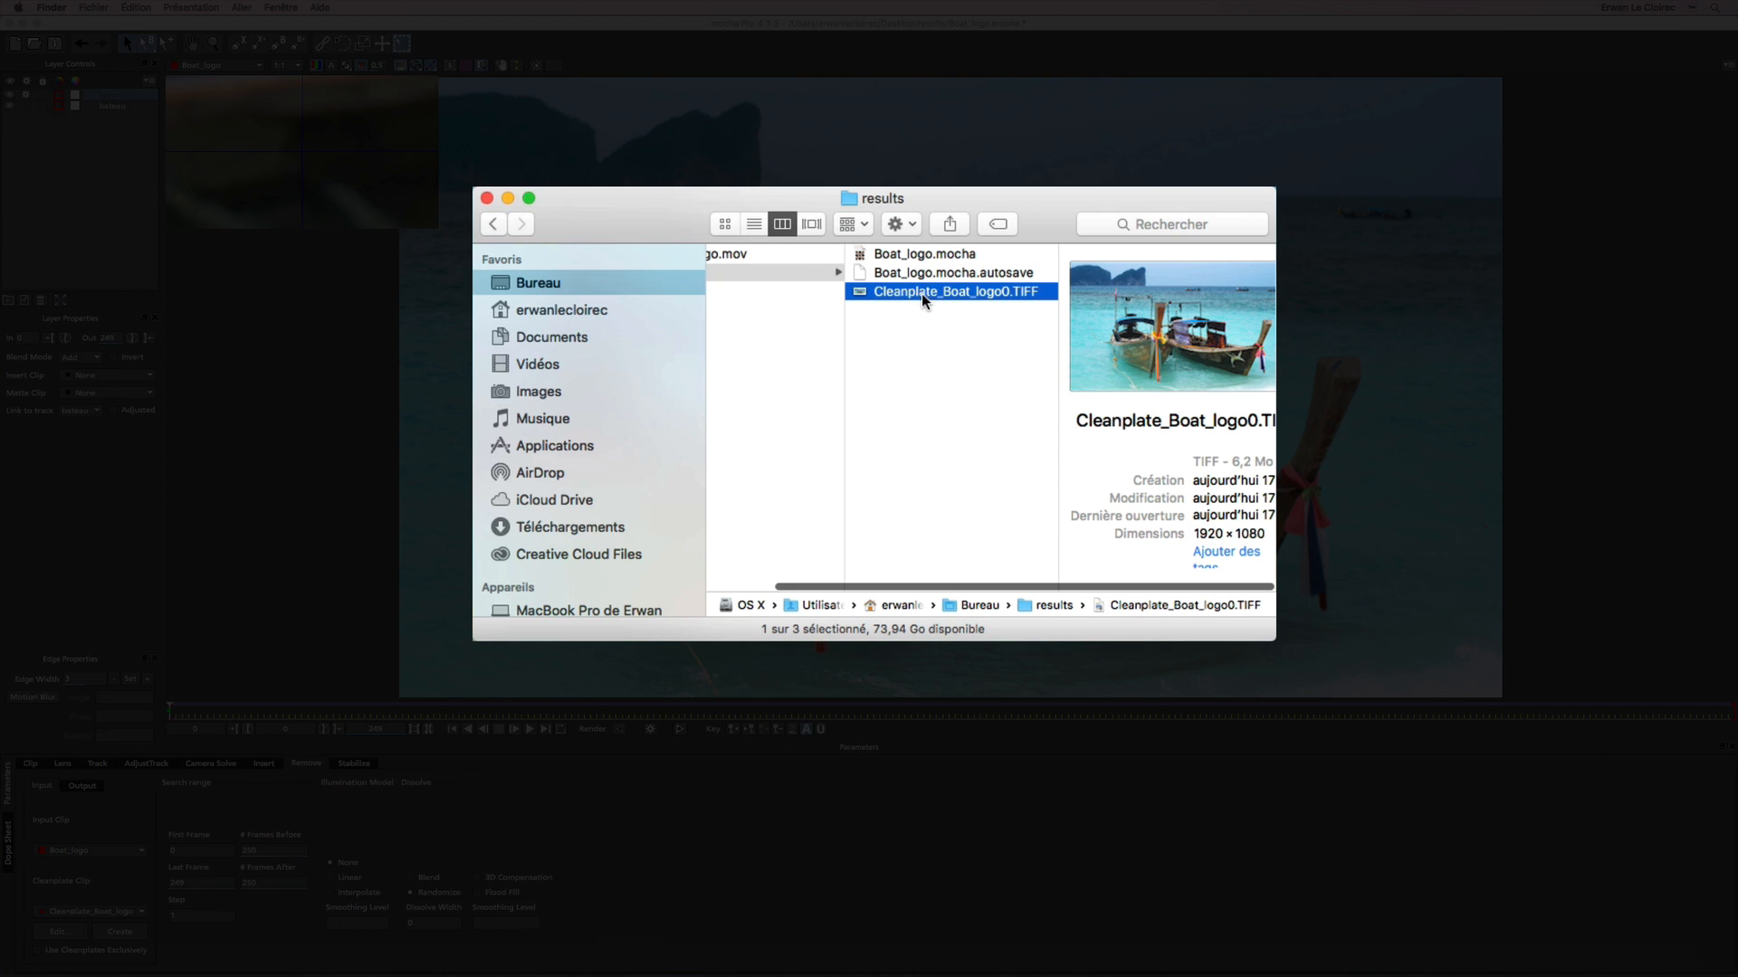
Preview Cleanplate_Boat_logo0.TIFF and open it in Adobe Photoshop CC 2015
key(space)
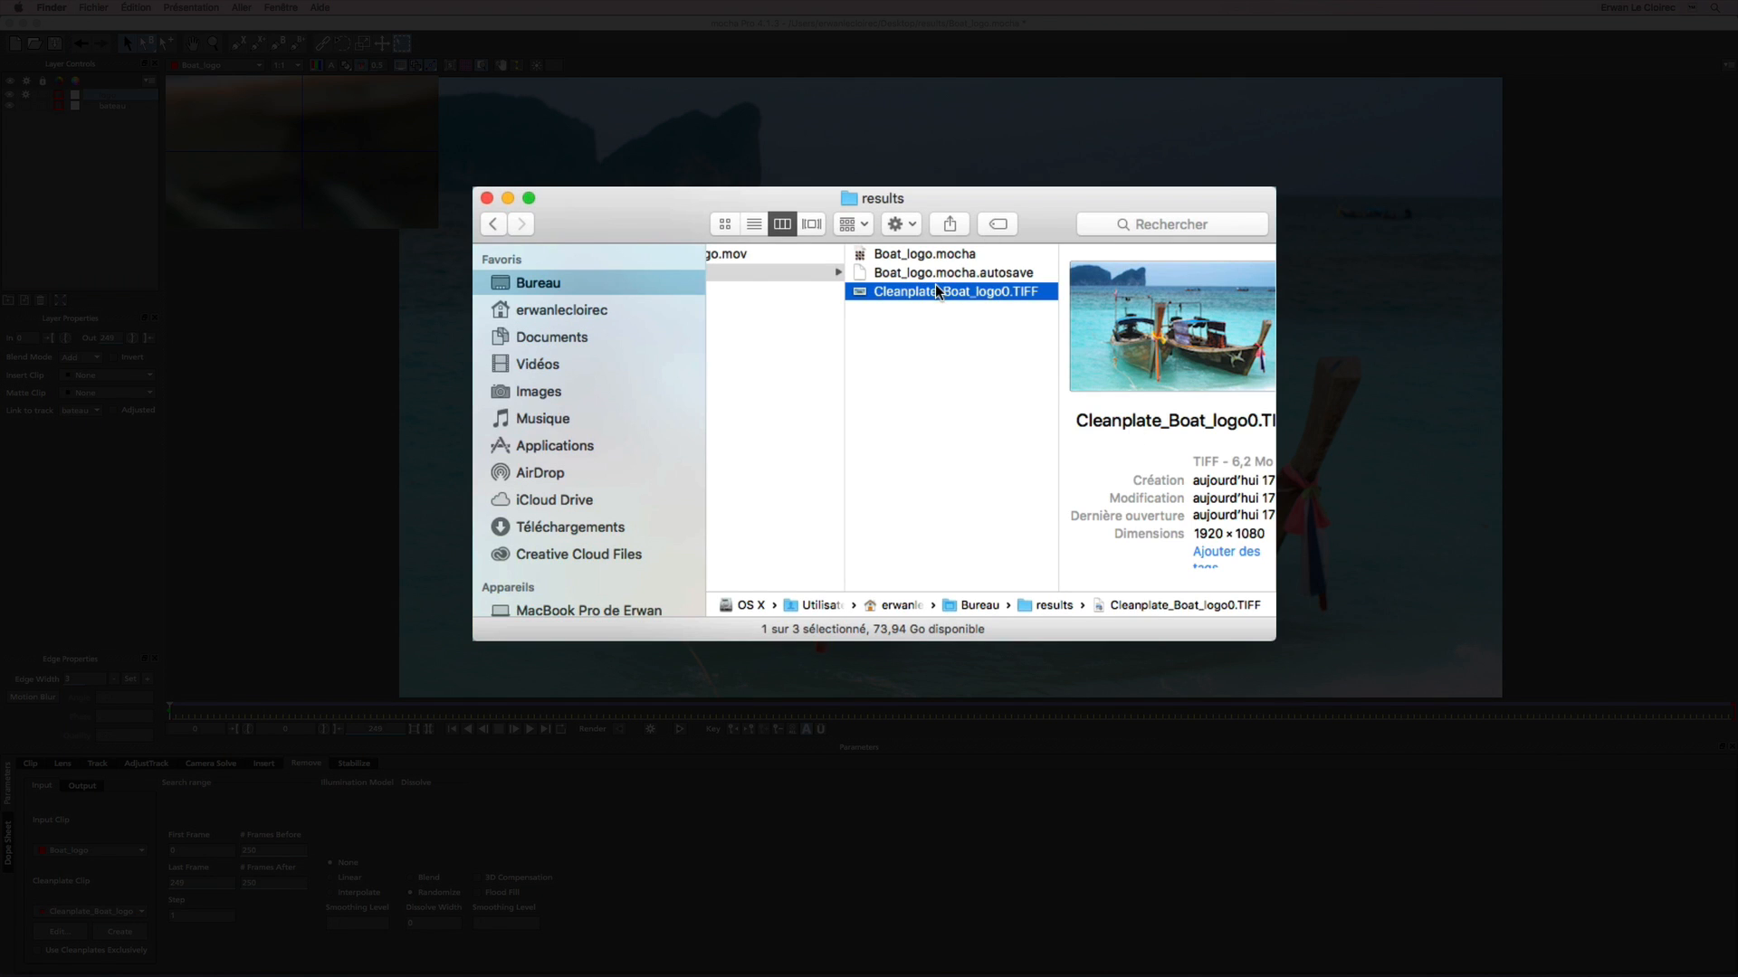
right_click(938, 298)
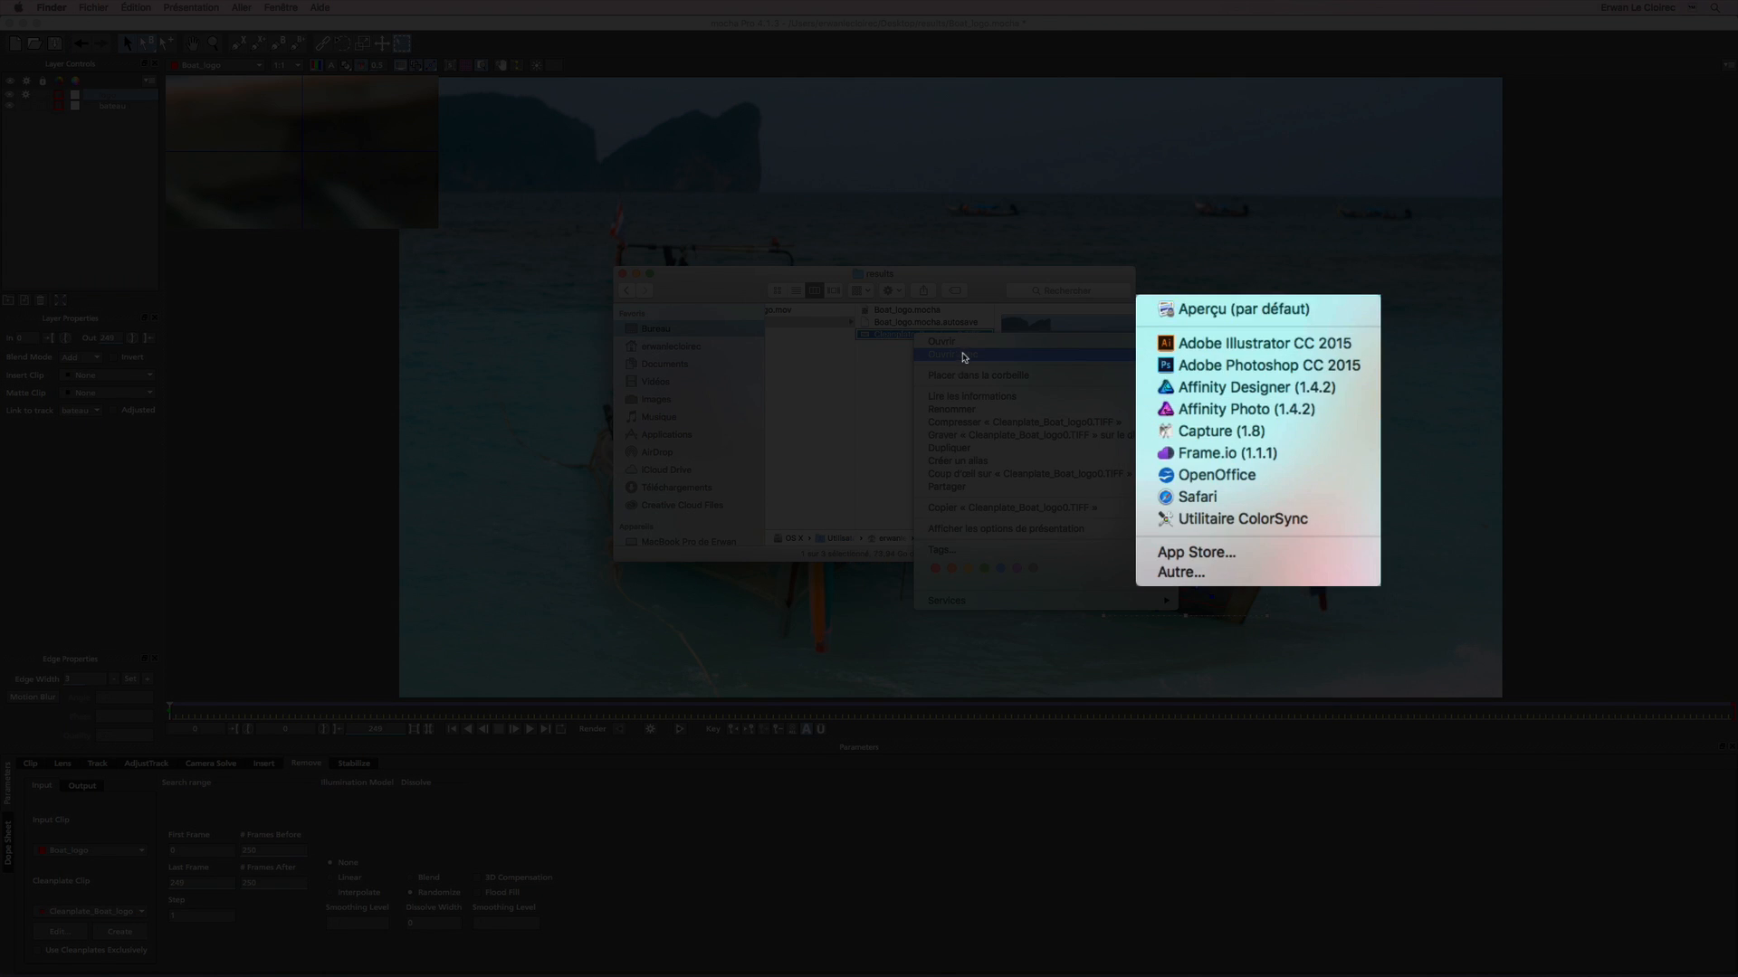
mouse_move(1231, 292)
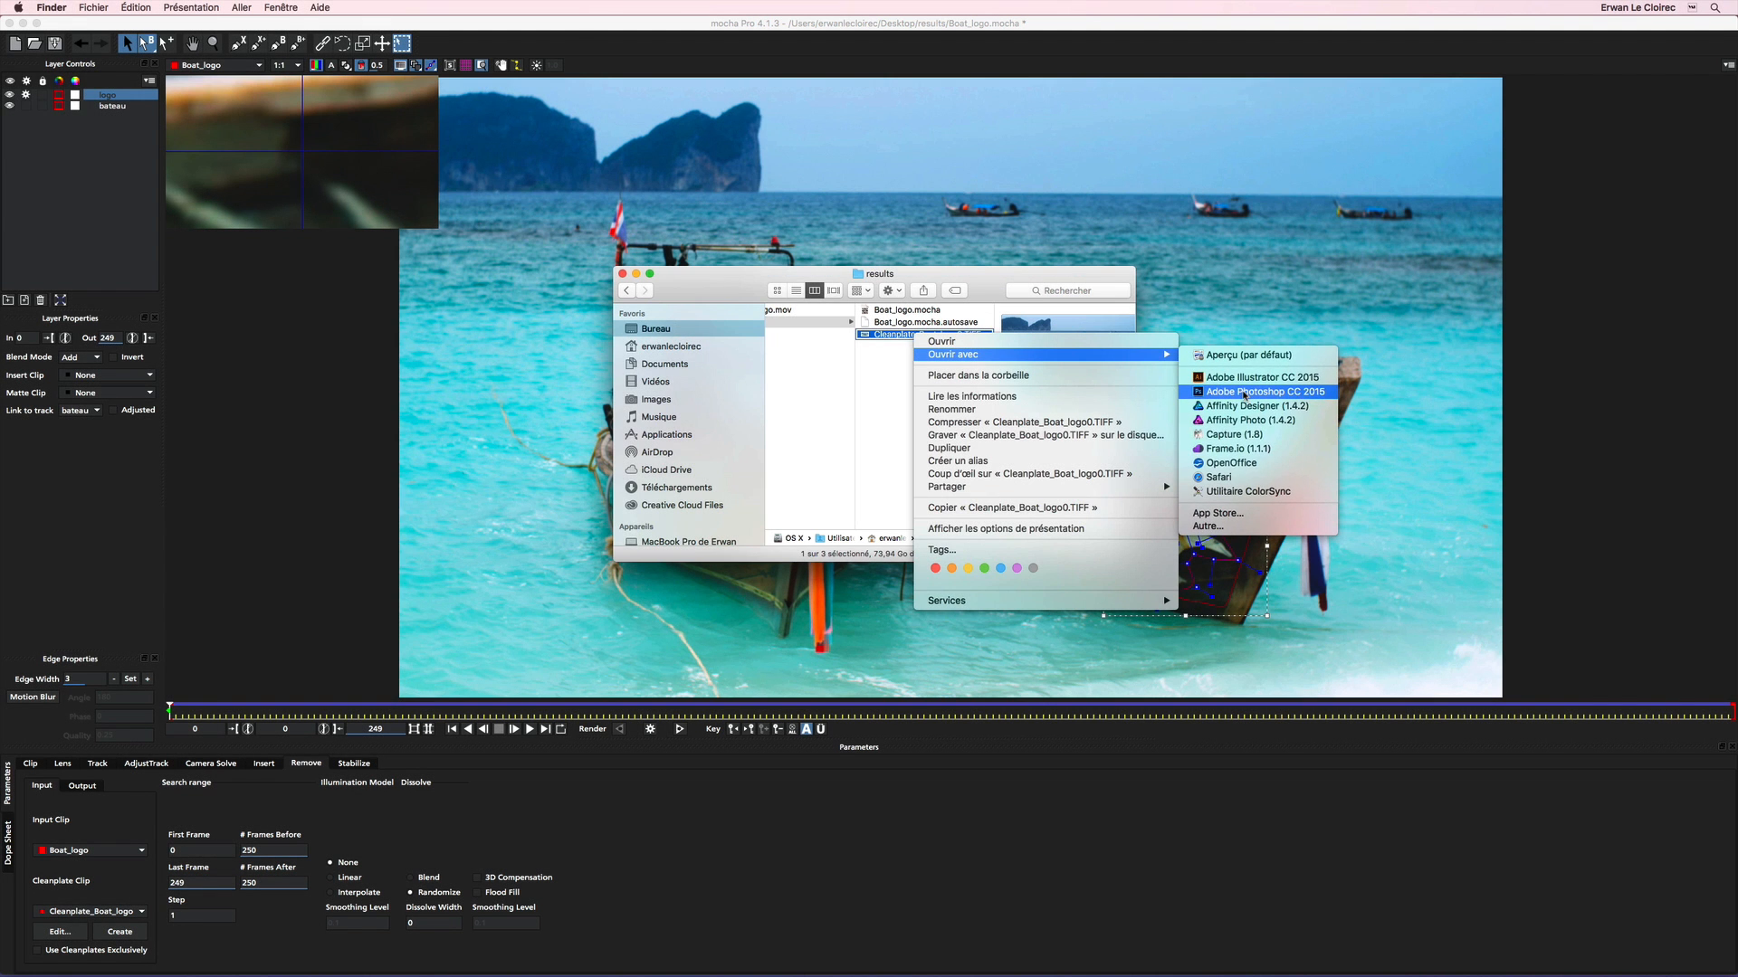
click(1245, 393)
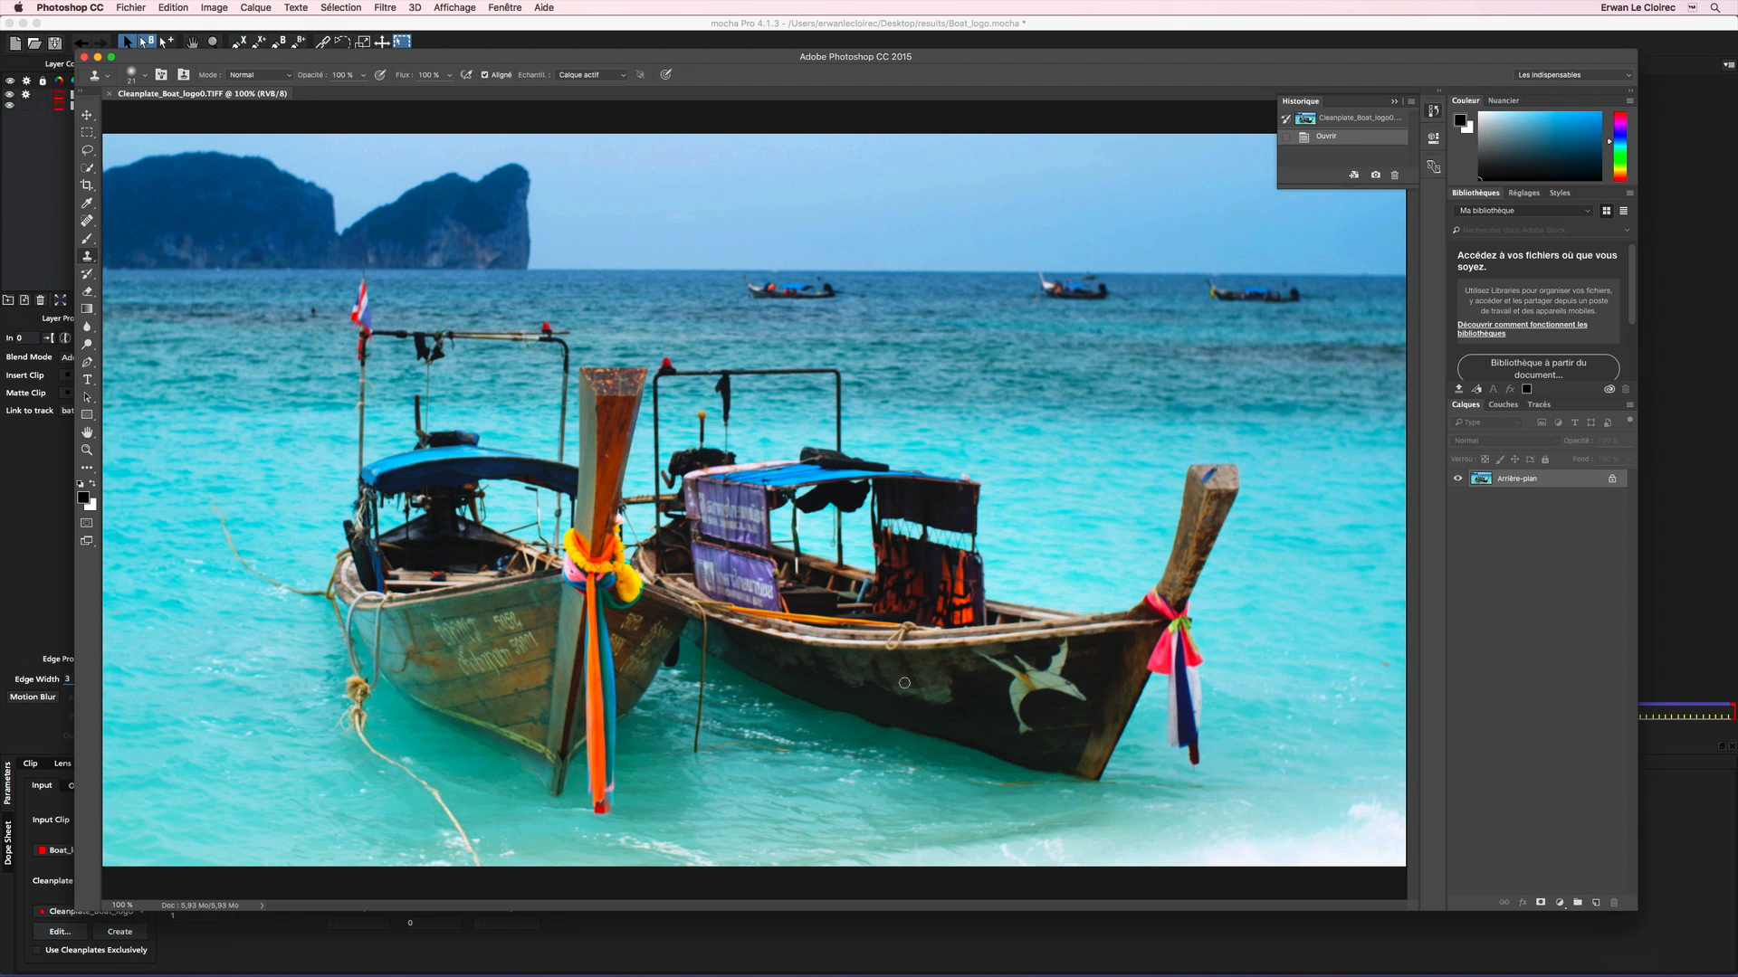
Paint out the bird logo on the boat's hull with the Clone Stamp, sampling from the surrounding dark wood
key(super+plus)
key(super+plus)
drag(908, 637, 735, 538)
drag(853, 667, 896, 686)
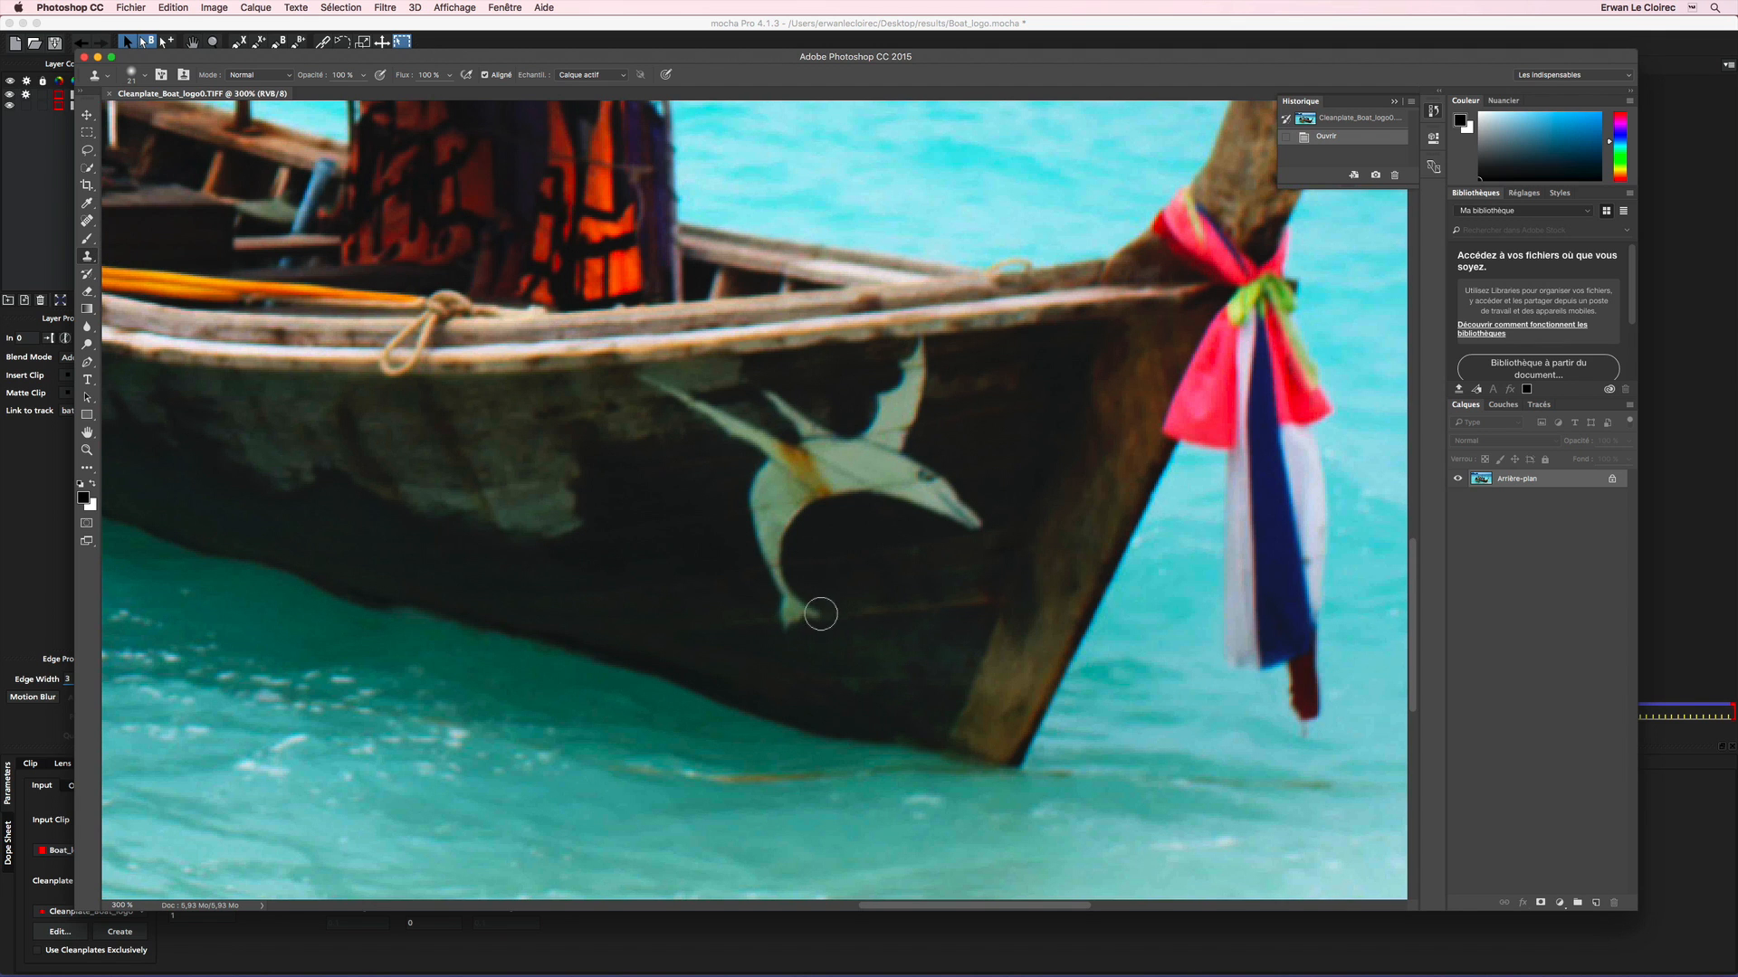
drag(820, 618, 785, 635)
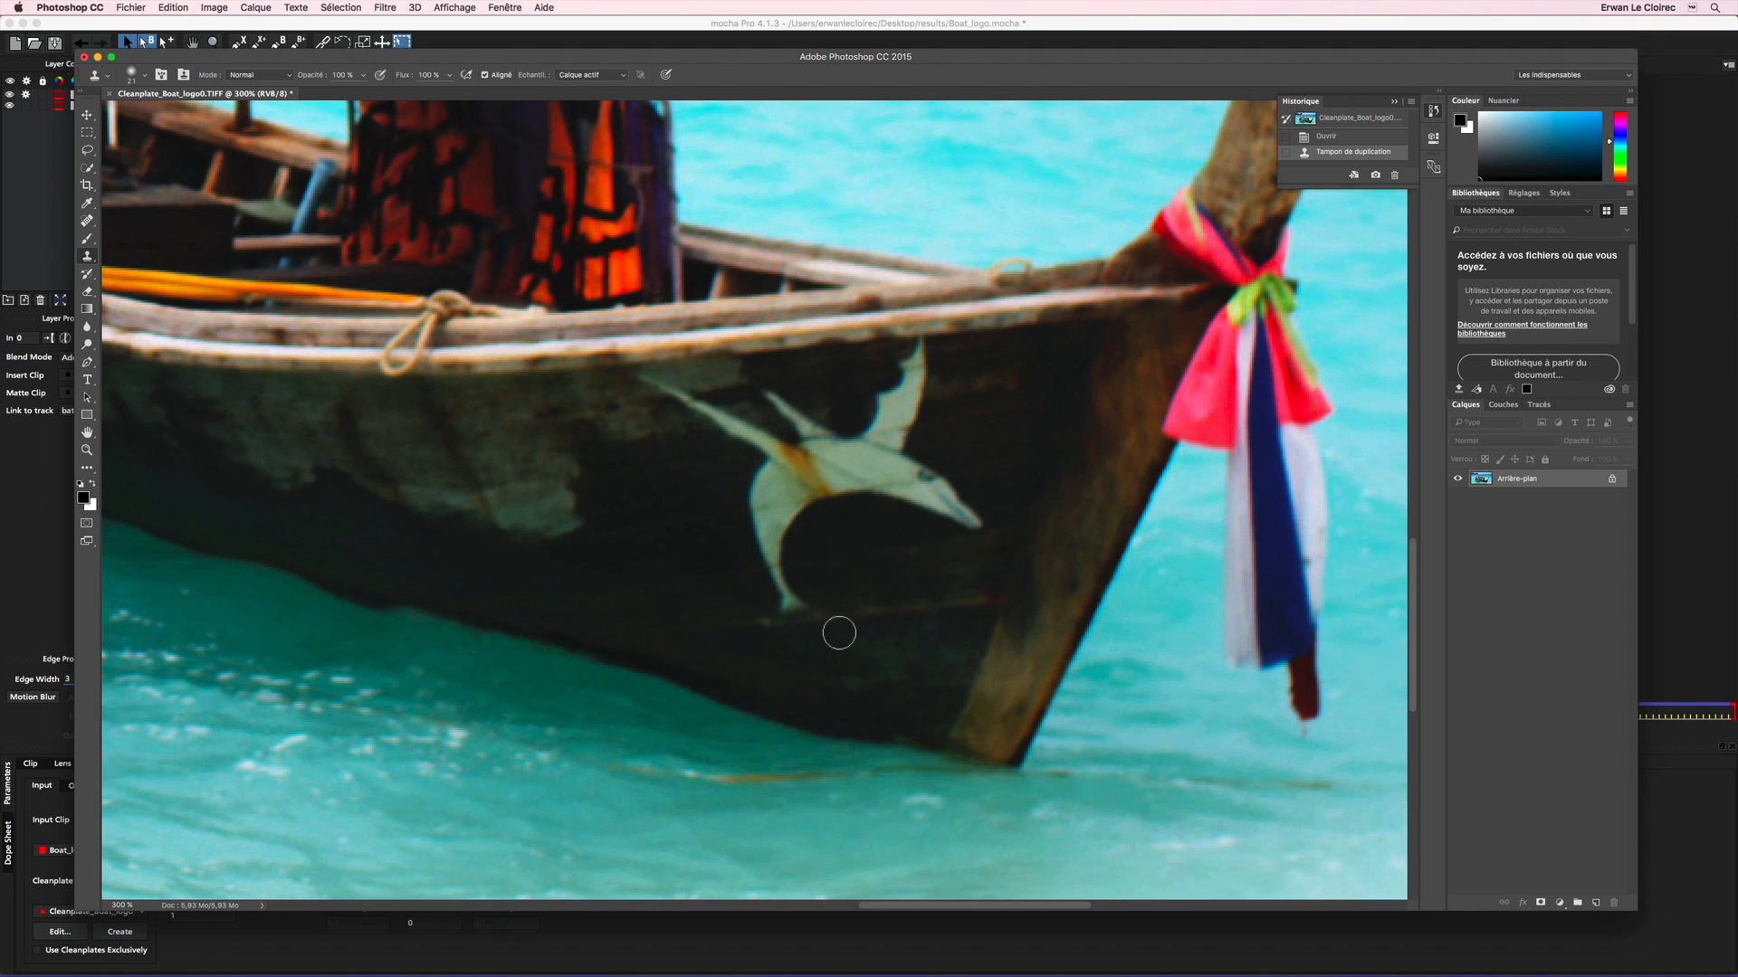
alt+click(735, 628)
click(763, 623)
mouse_move(762, 622)
mouse_down()
mouse_move(849, 553)
mouse_move(696, 618)
mouse_move(780, 521)
mouse_move(891, 527)
mouse_move(959, 510)
mouse_move(952, 483)
mouse_move(969, 497)
mouse_move(746, 511)
mouse_move(761, 486)
mouse_move(783, 491)
mouse_move(727, 443)
mouse_move(819, 487)
mouse_move(729, 449)
mouse_move(725, 428)
mouse_move(638, 384)
mouse_up()
mouse_move(802, 546)
mouse_down()
mouse_move(903, 485)
mouse_move(845, 485)
mouse_move(927, 450)
mouse_move(919, 345)
mouse_move(881, 429)
mouse_move(774, 399)
mouse_up()
alt+click(995, 392)
alt+click(626, 485)
drag(845, 495, 784, 481)
drag(769, 398, 745, 374)
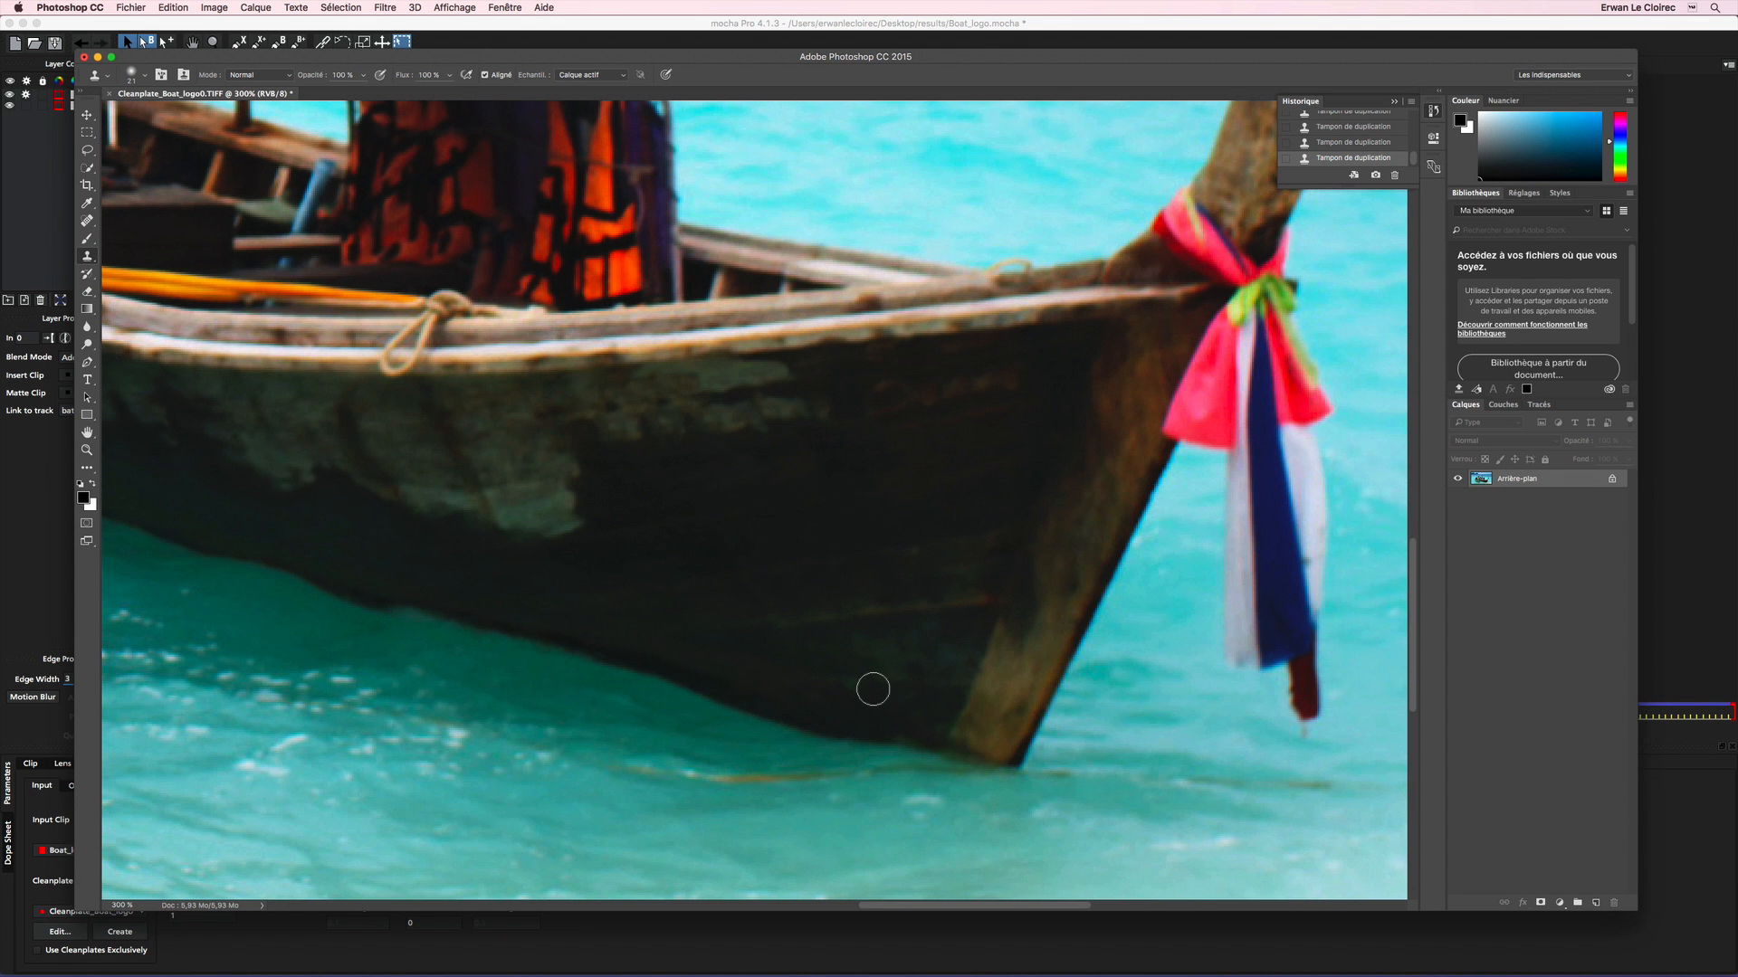
Check the retouched cleanplate at full view, close it and save the changes
key(super+minus)
key(super+minus)
key(super+minus)
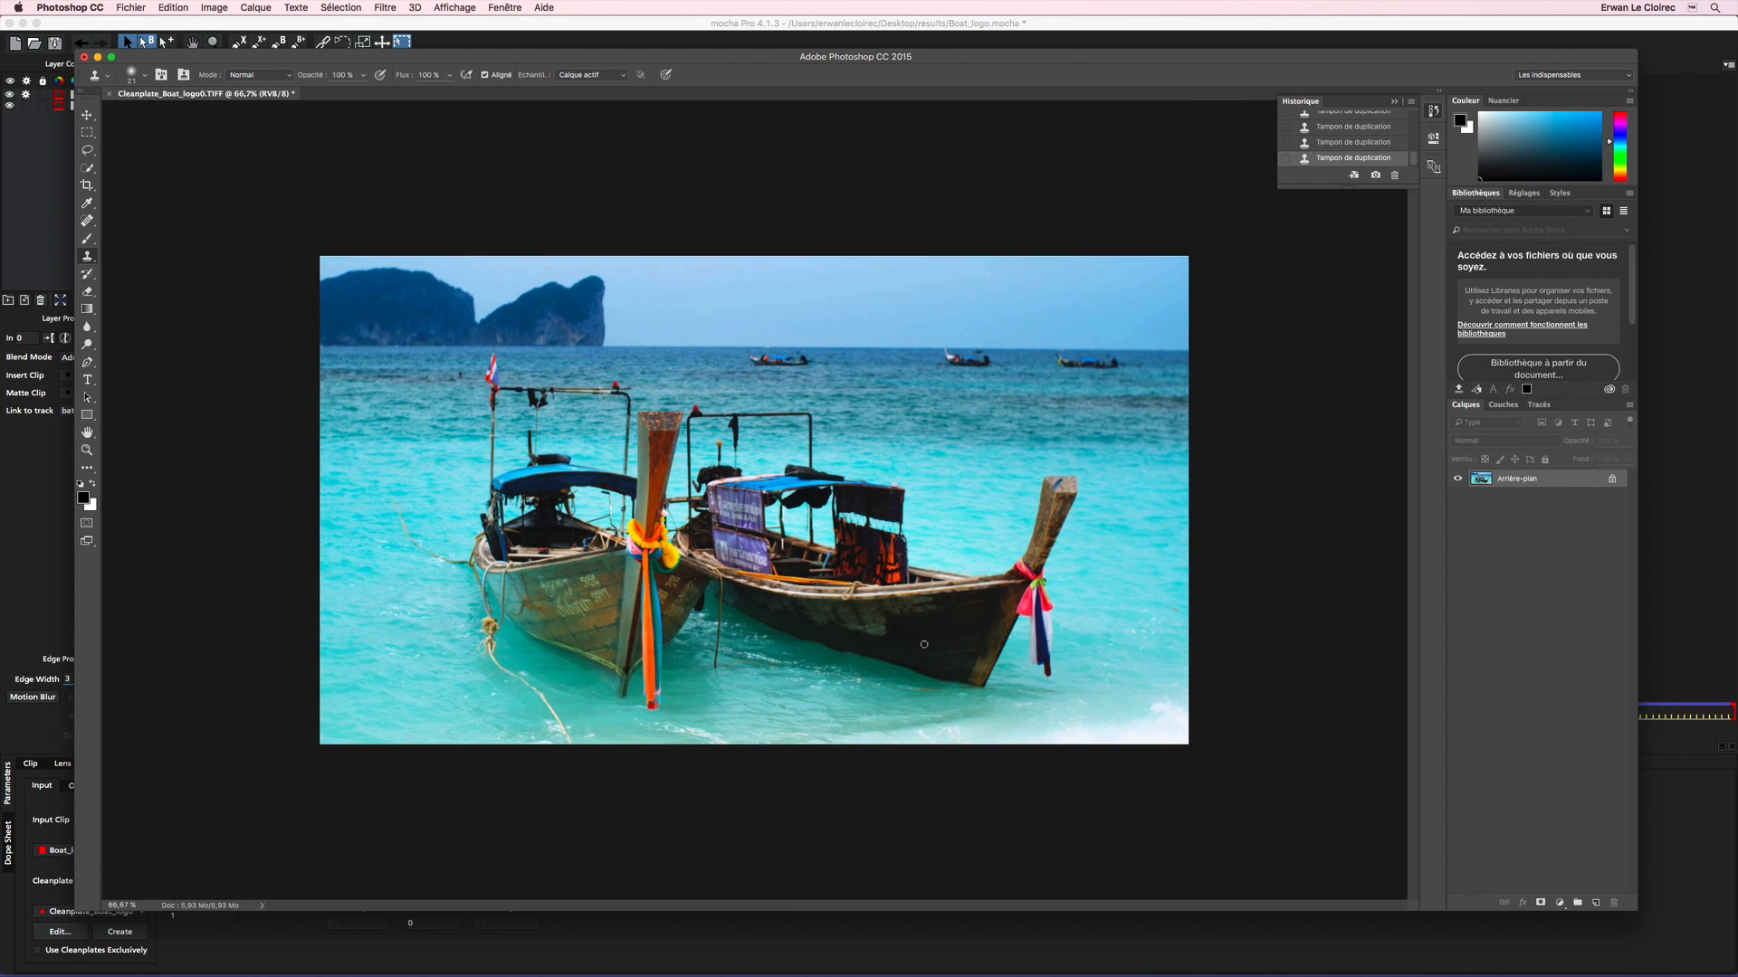
click(84, 57)
click(978, 313)
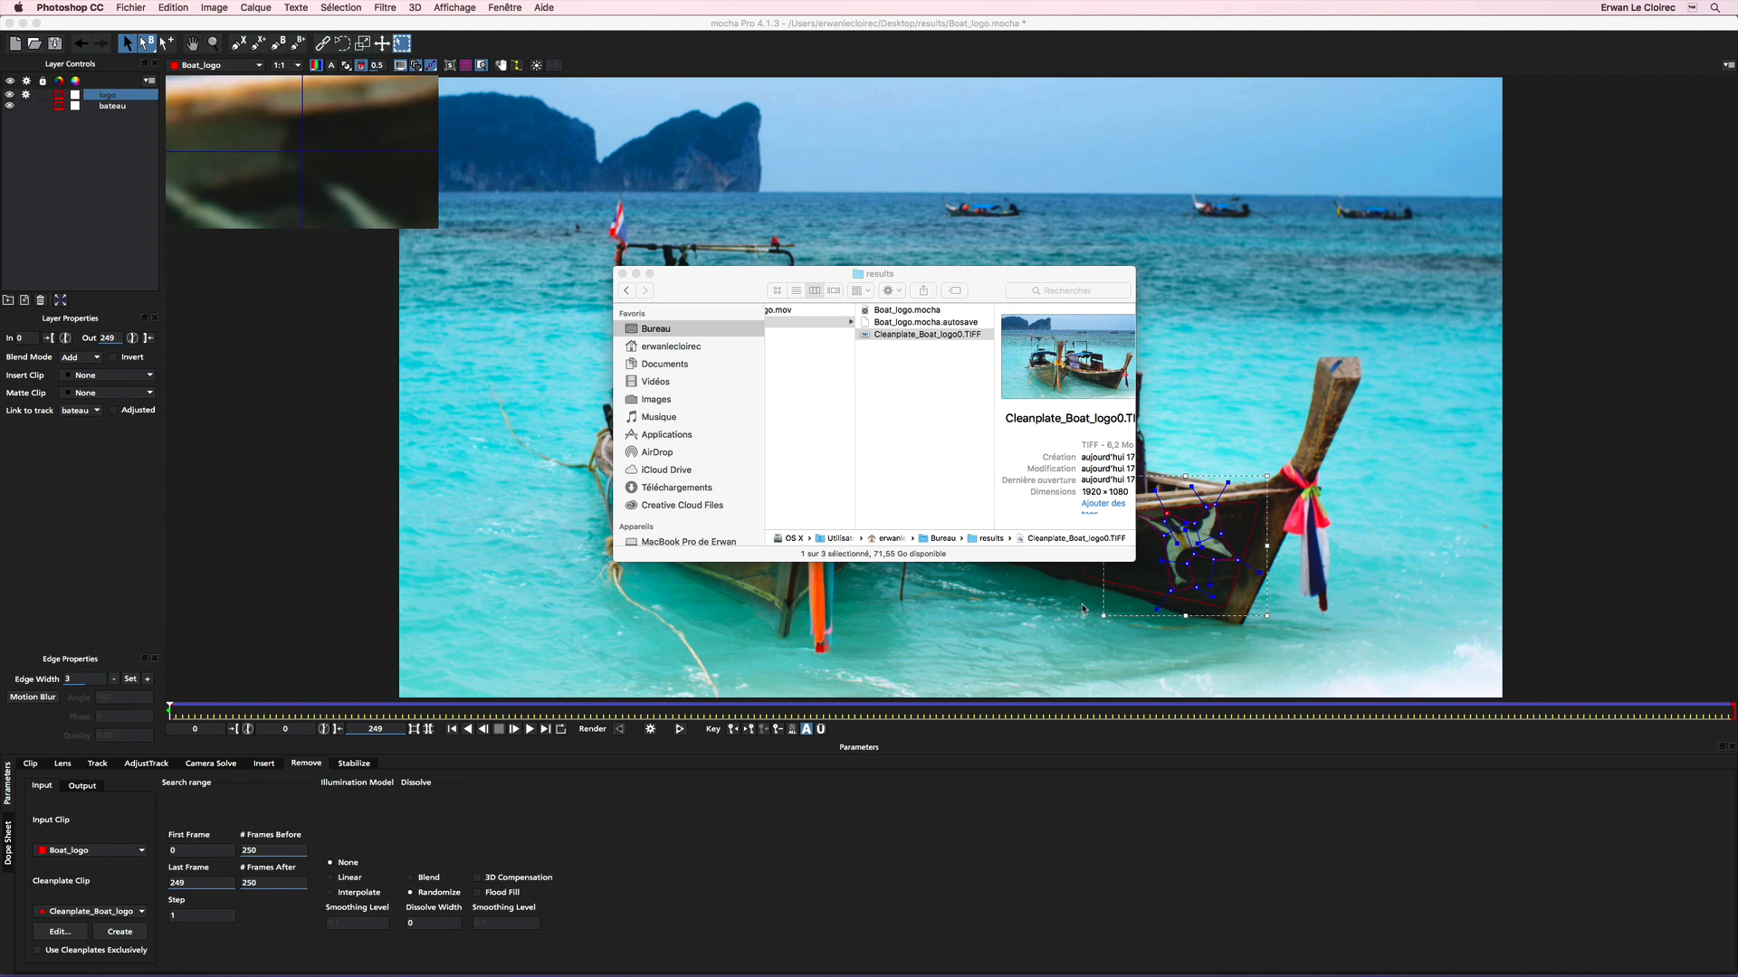
Preview Cleanplate_Boat_logo0.TIFF in Finder to examine the retouched hull
click(905, 334)
key(Return)
key(BackSpace)
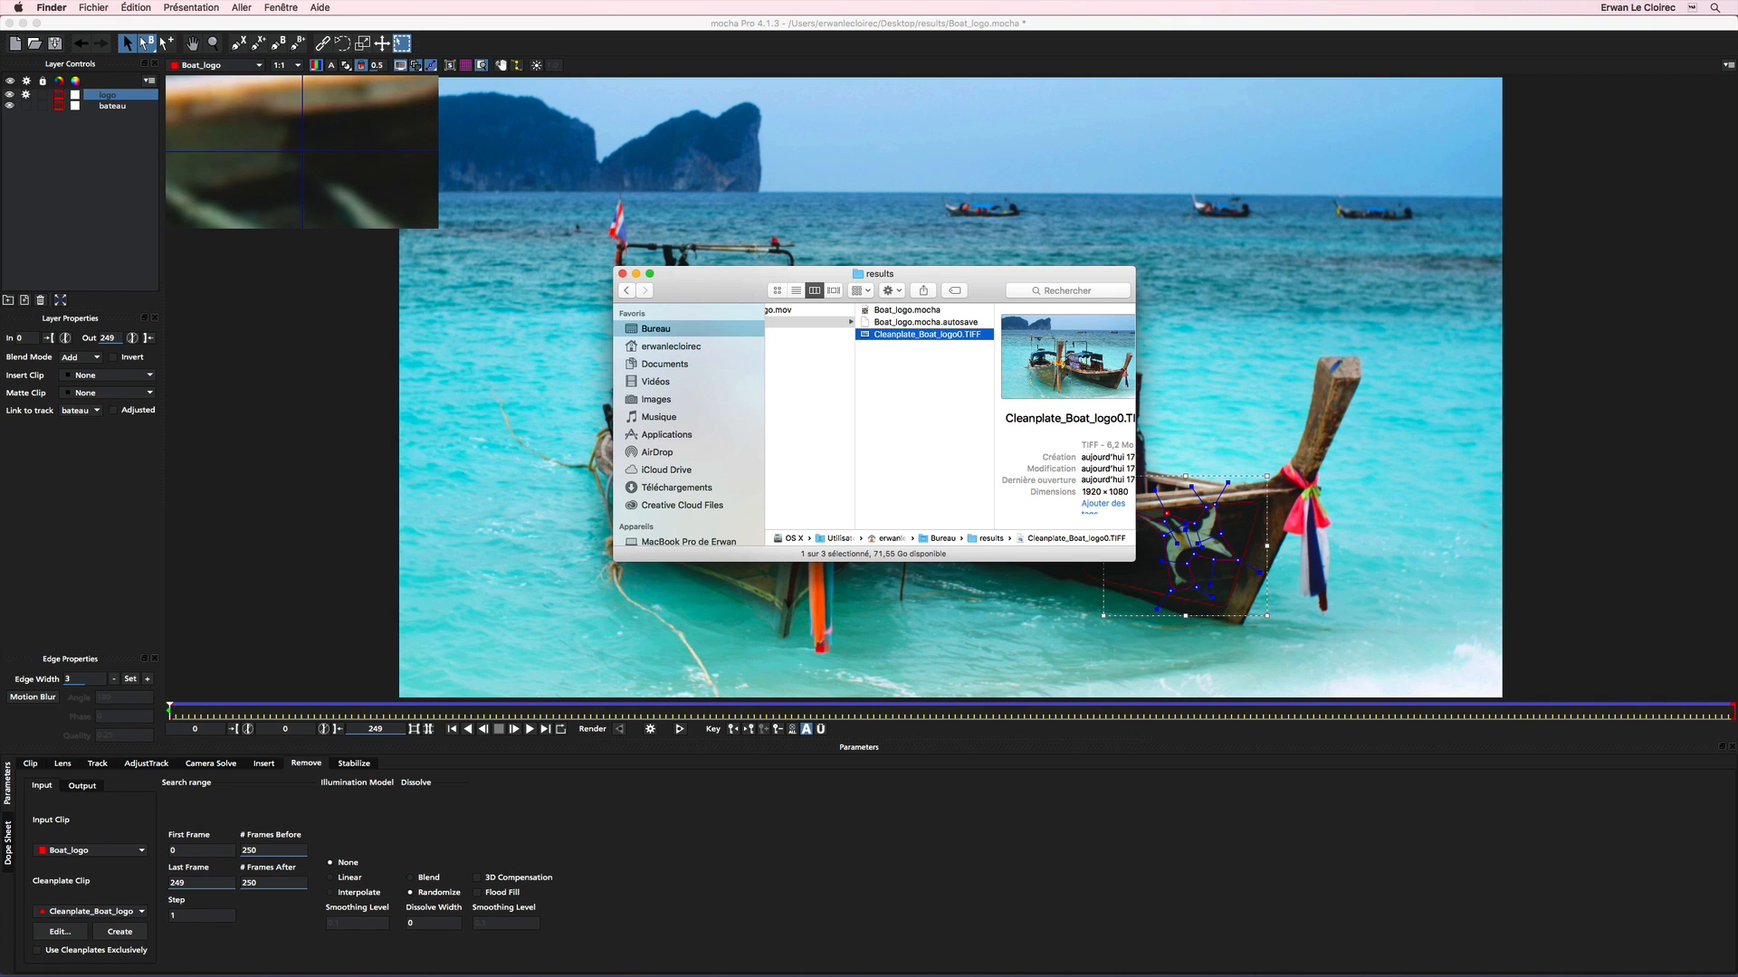
key(space)
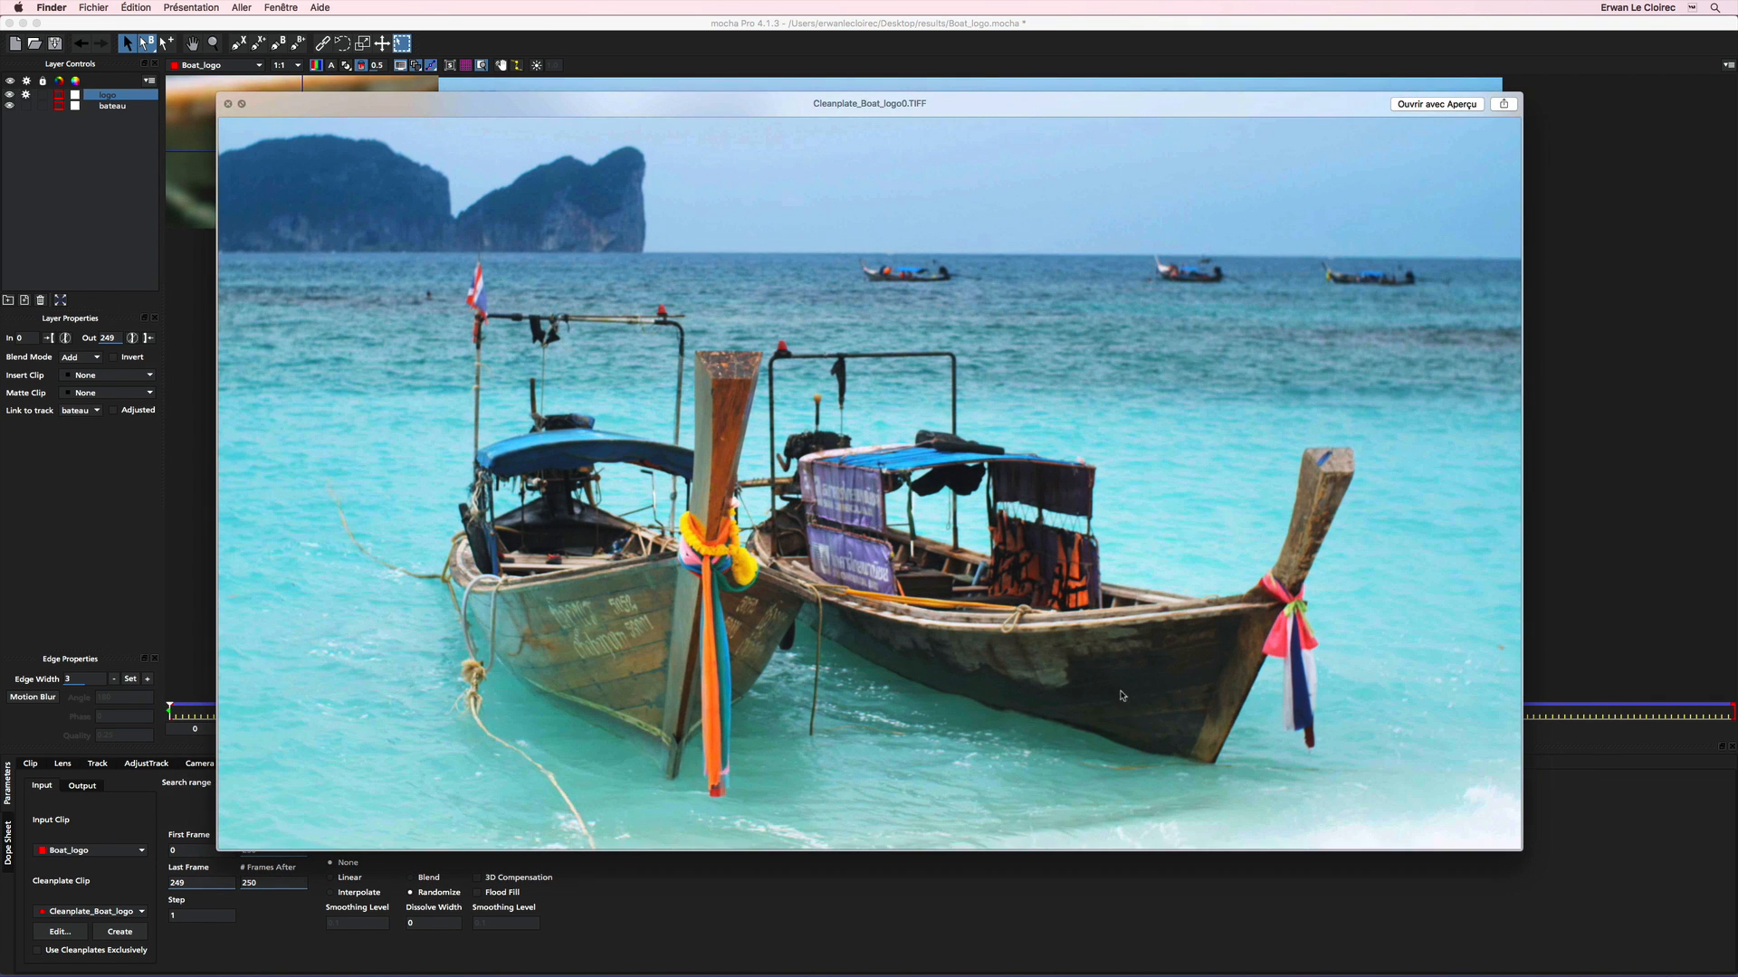
key(space)
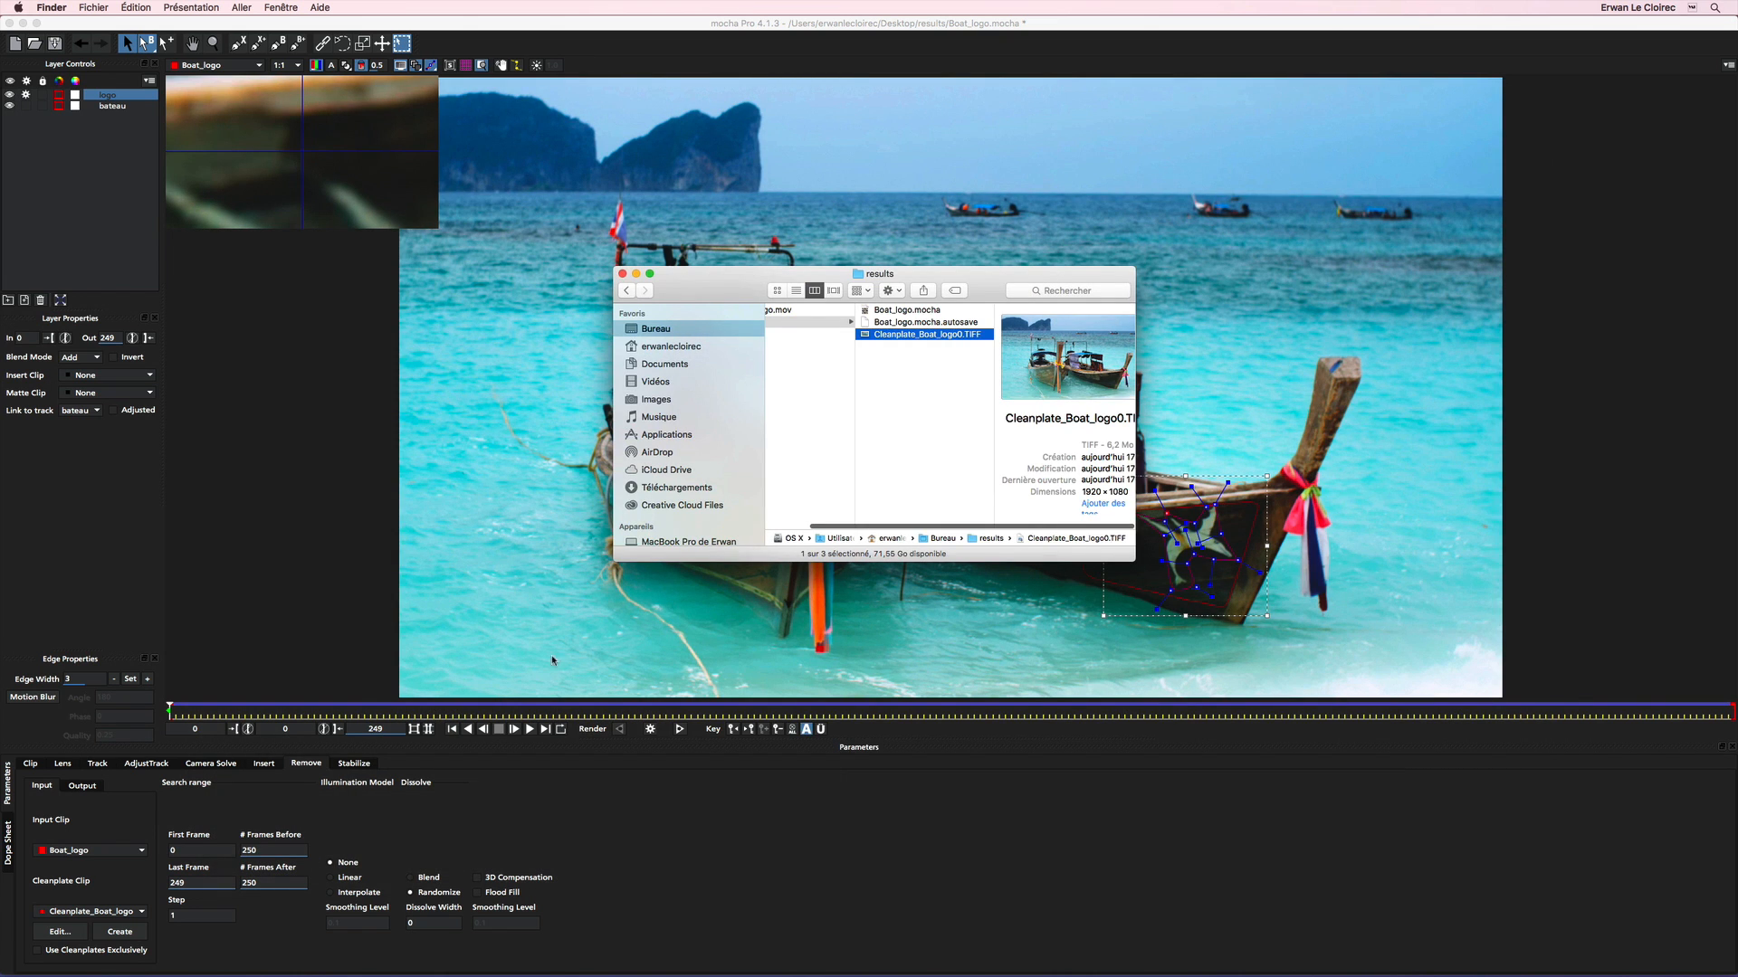
Switch back to mocha Pro, hide the spline overlays in the viewer and render the removal on frame 0
click(744, 828)
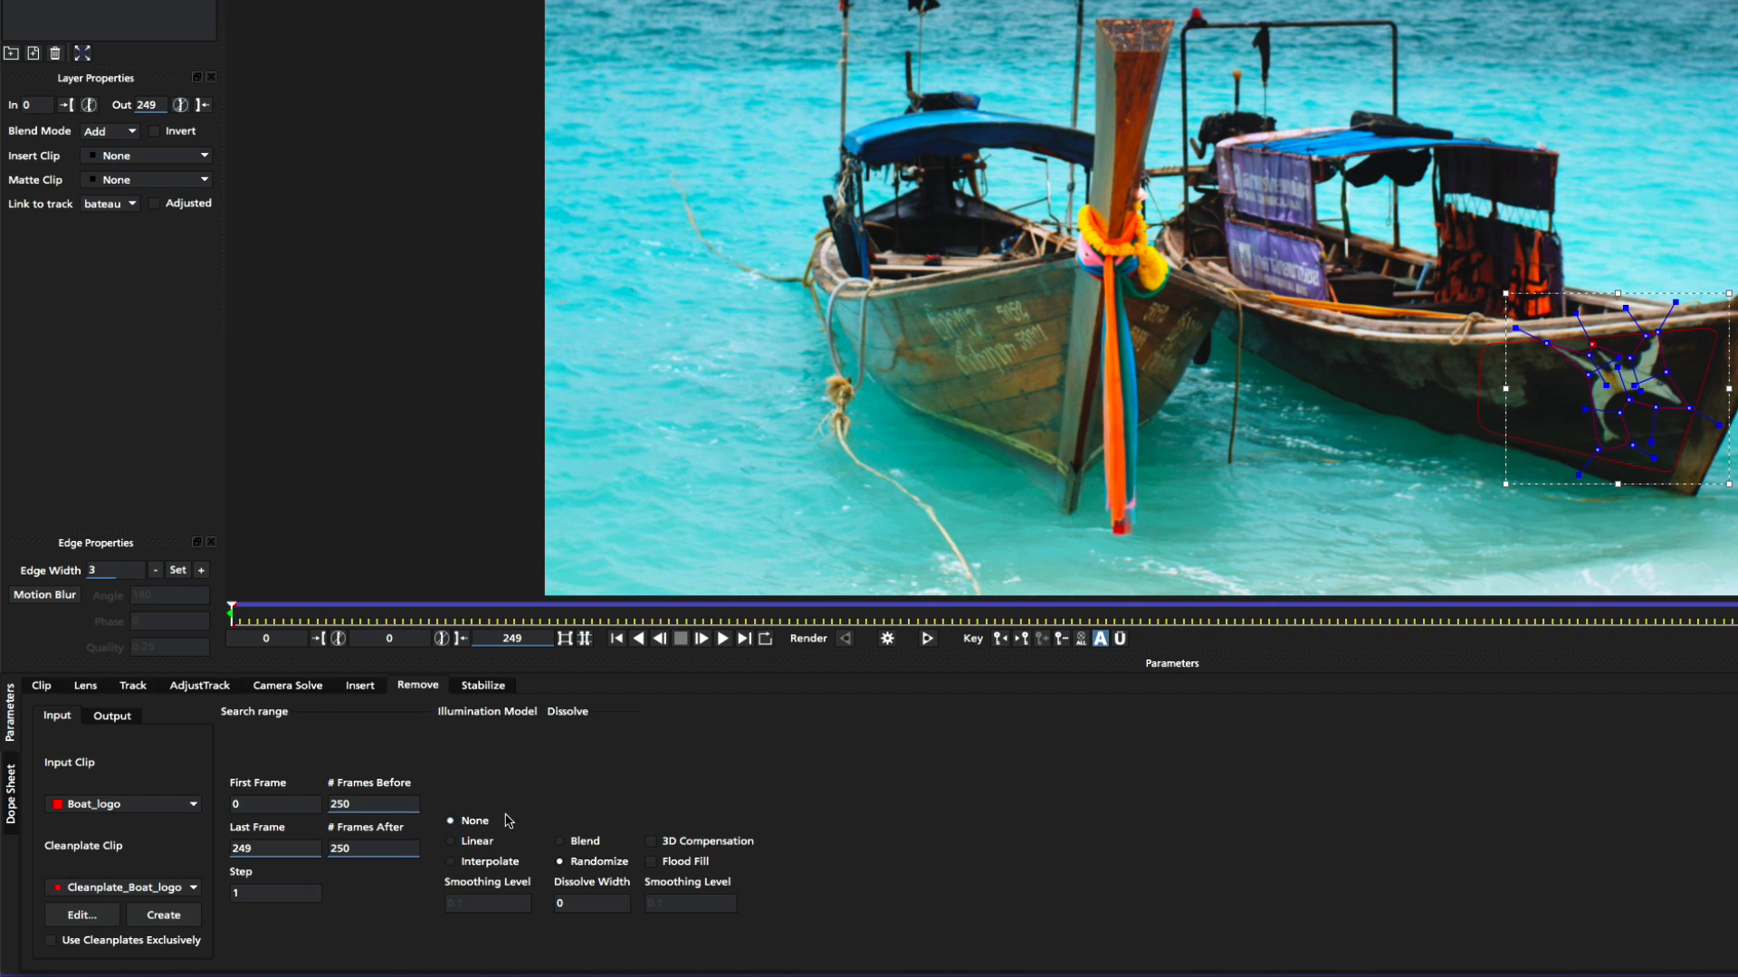
click(286, 0)
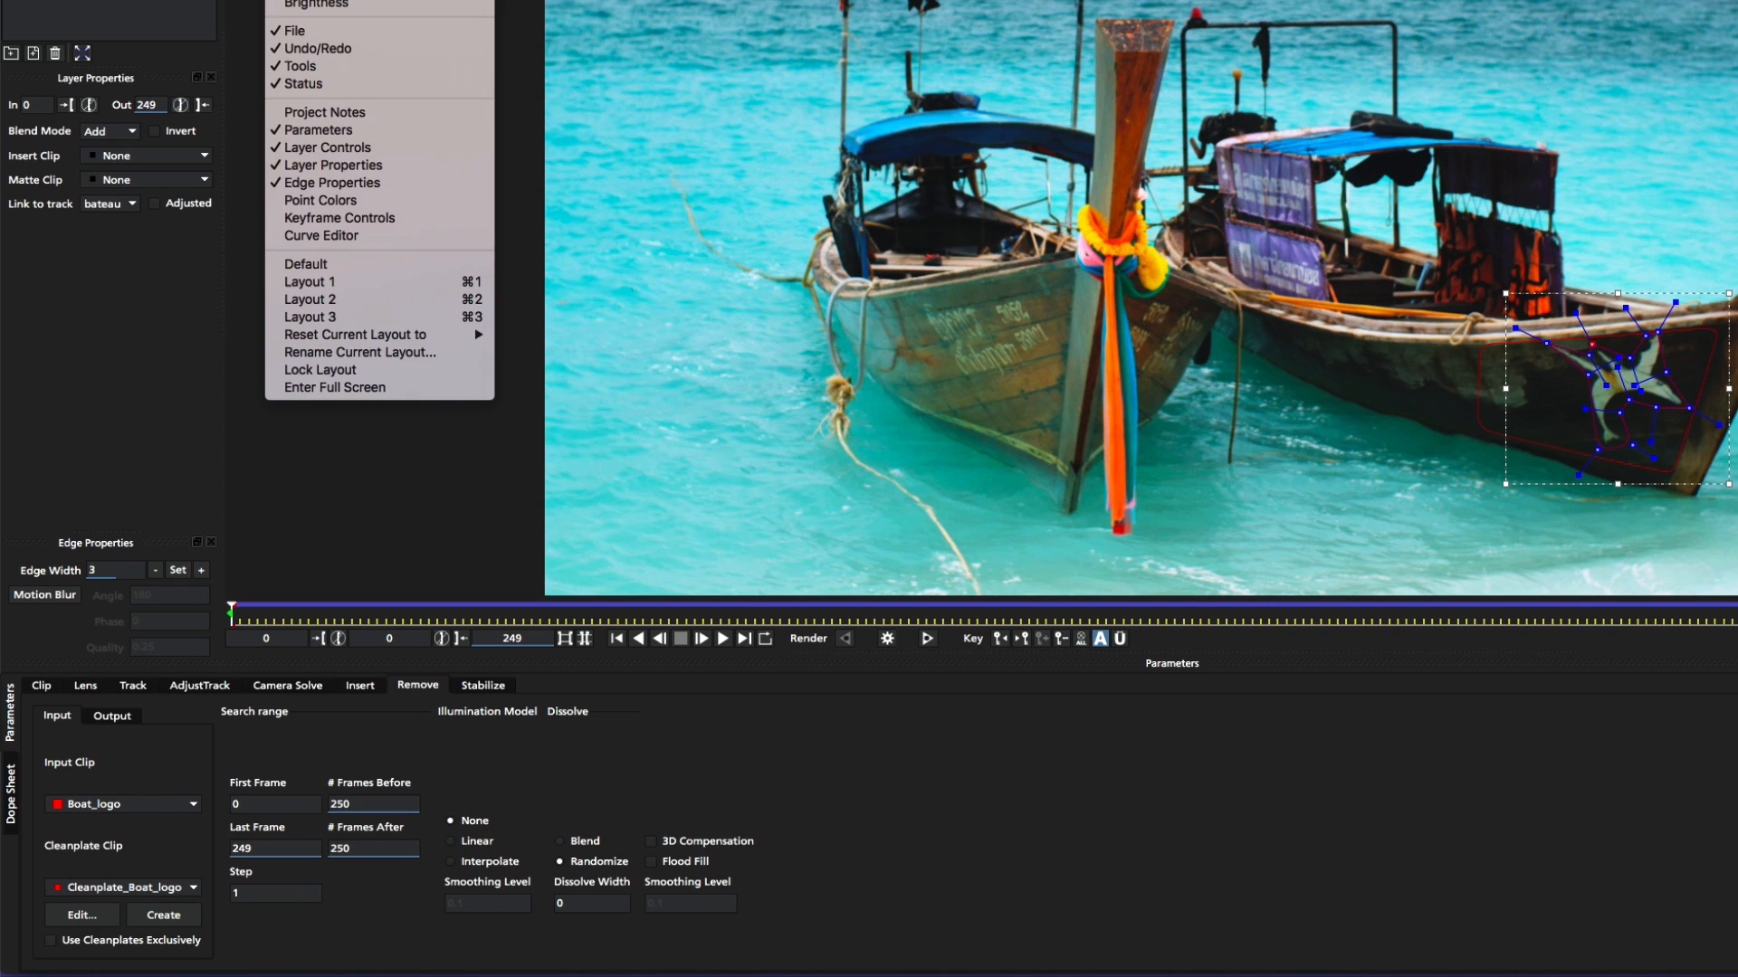
click(312, 0)
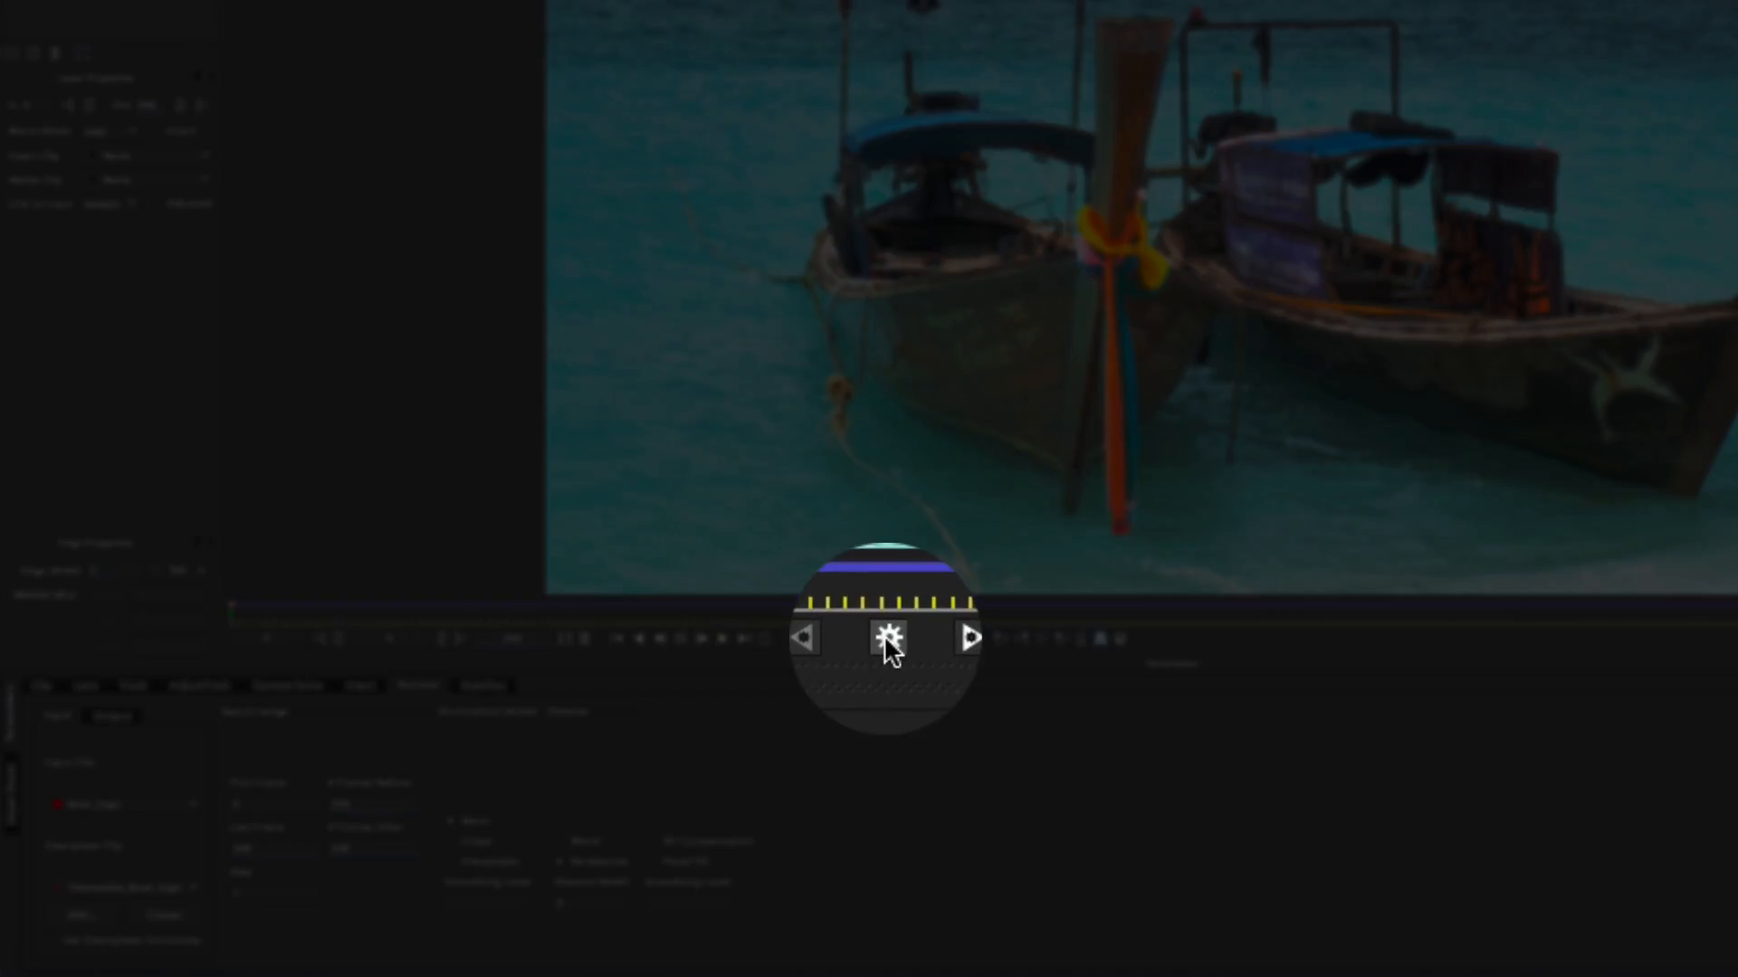
click(887, 638)
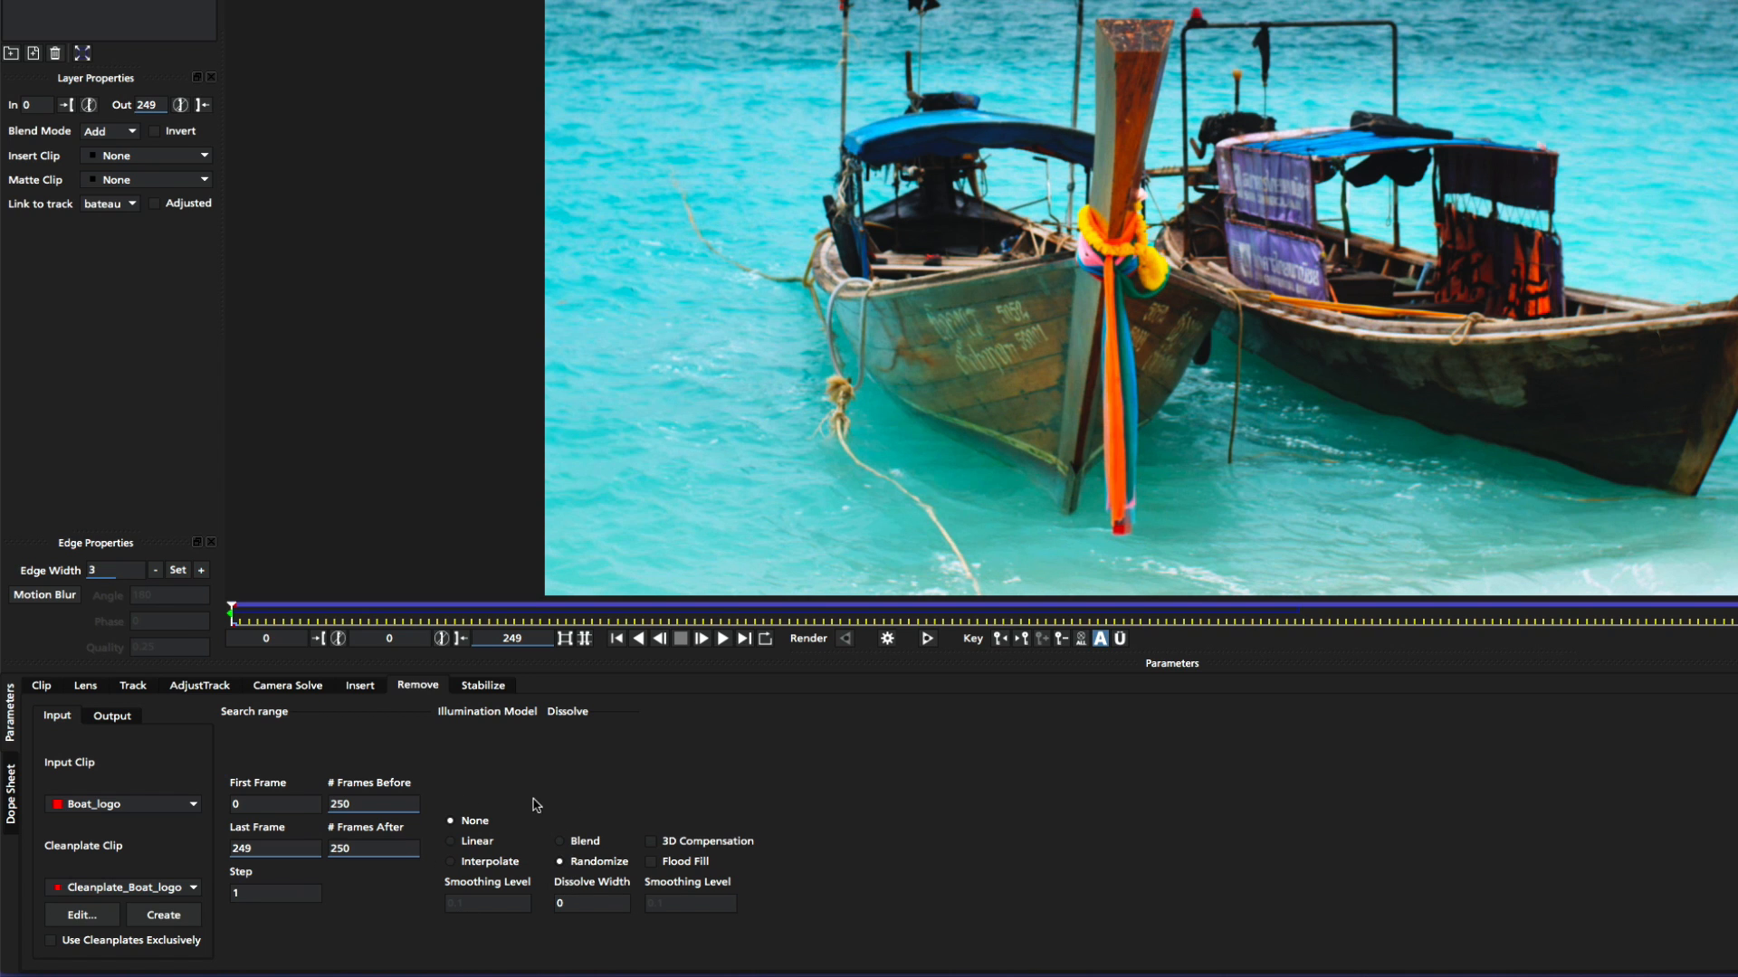
Set the Illumination Model to Linear and Dissolve to Blend with a width of 20, and render the removal forwards through the clip
click(452, 842)
click(561, 905)
text(0)
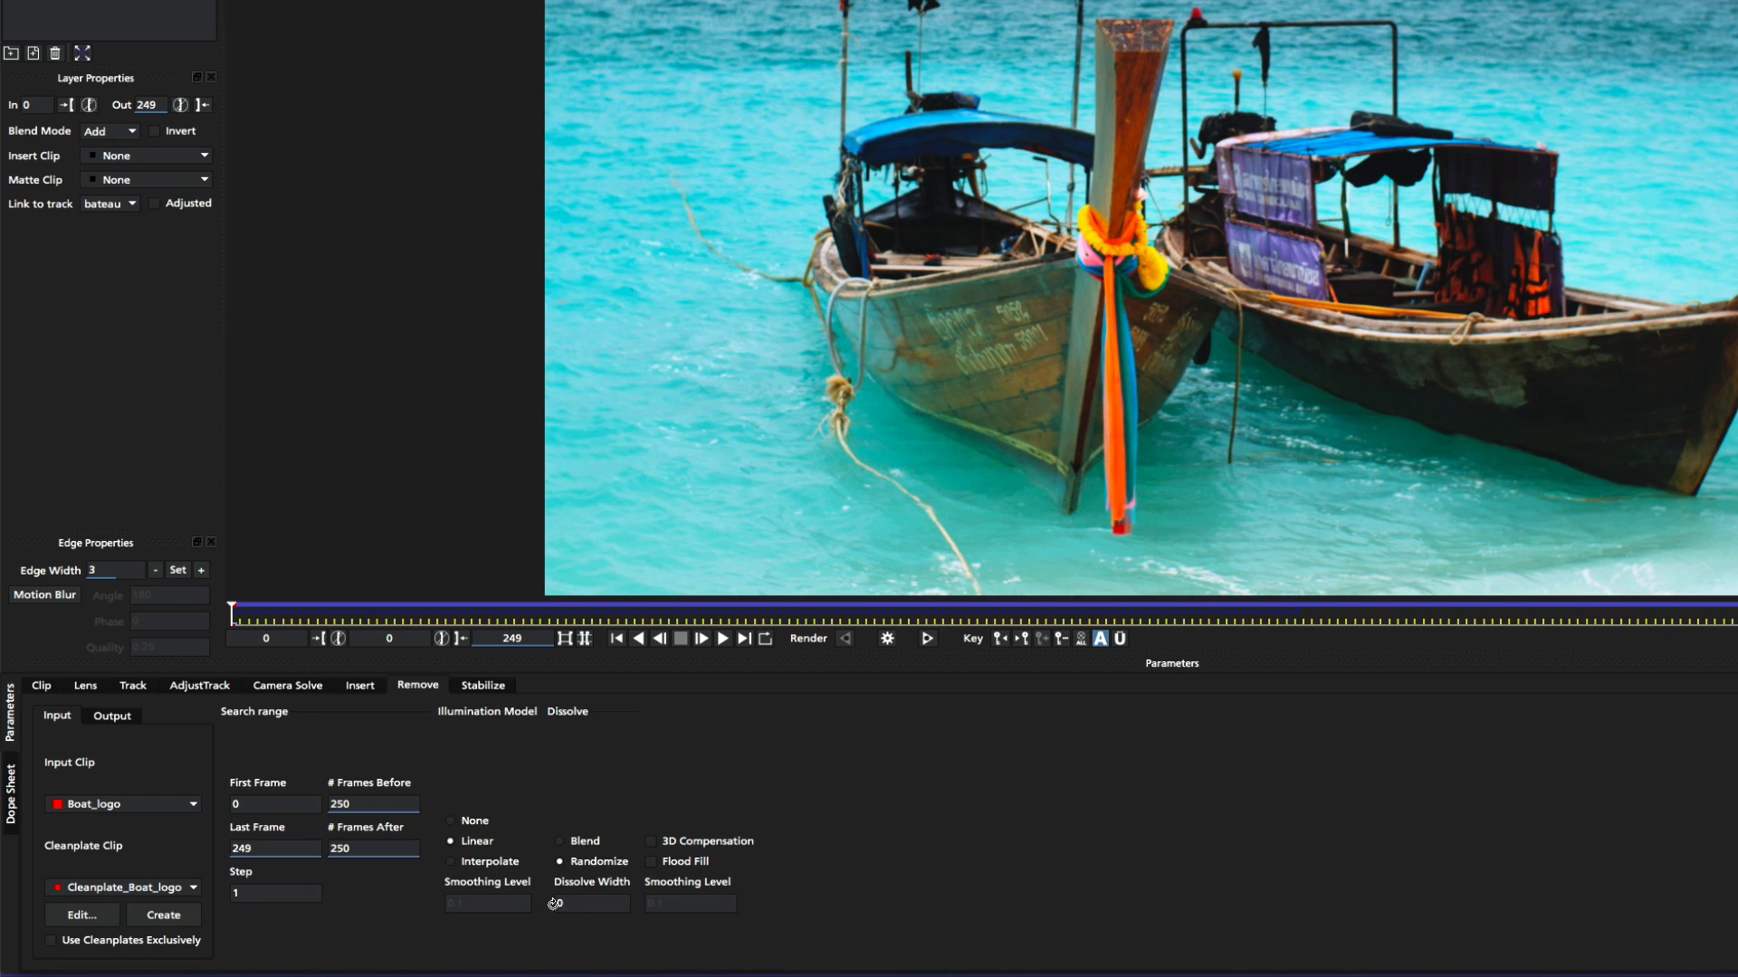
click(561, 841)
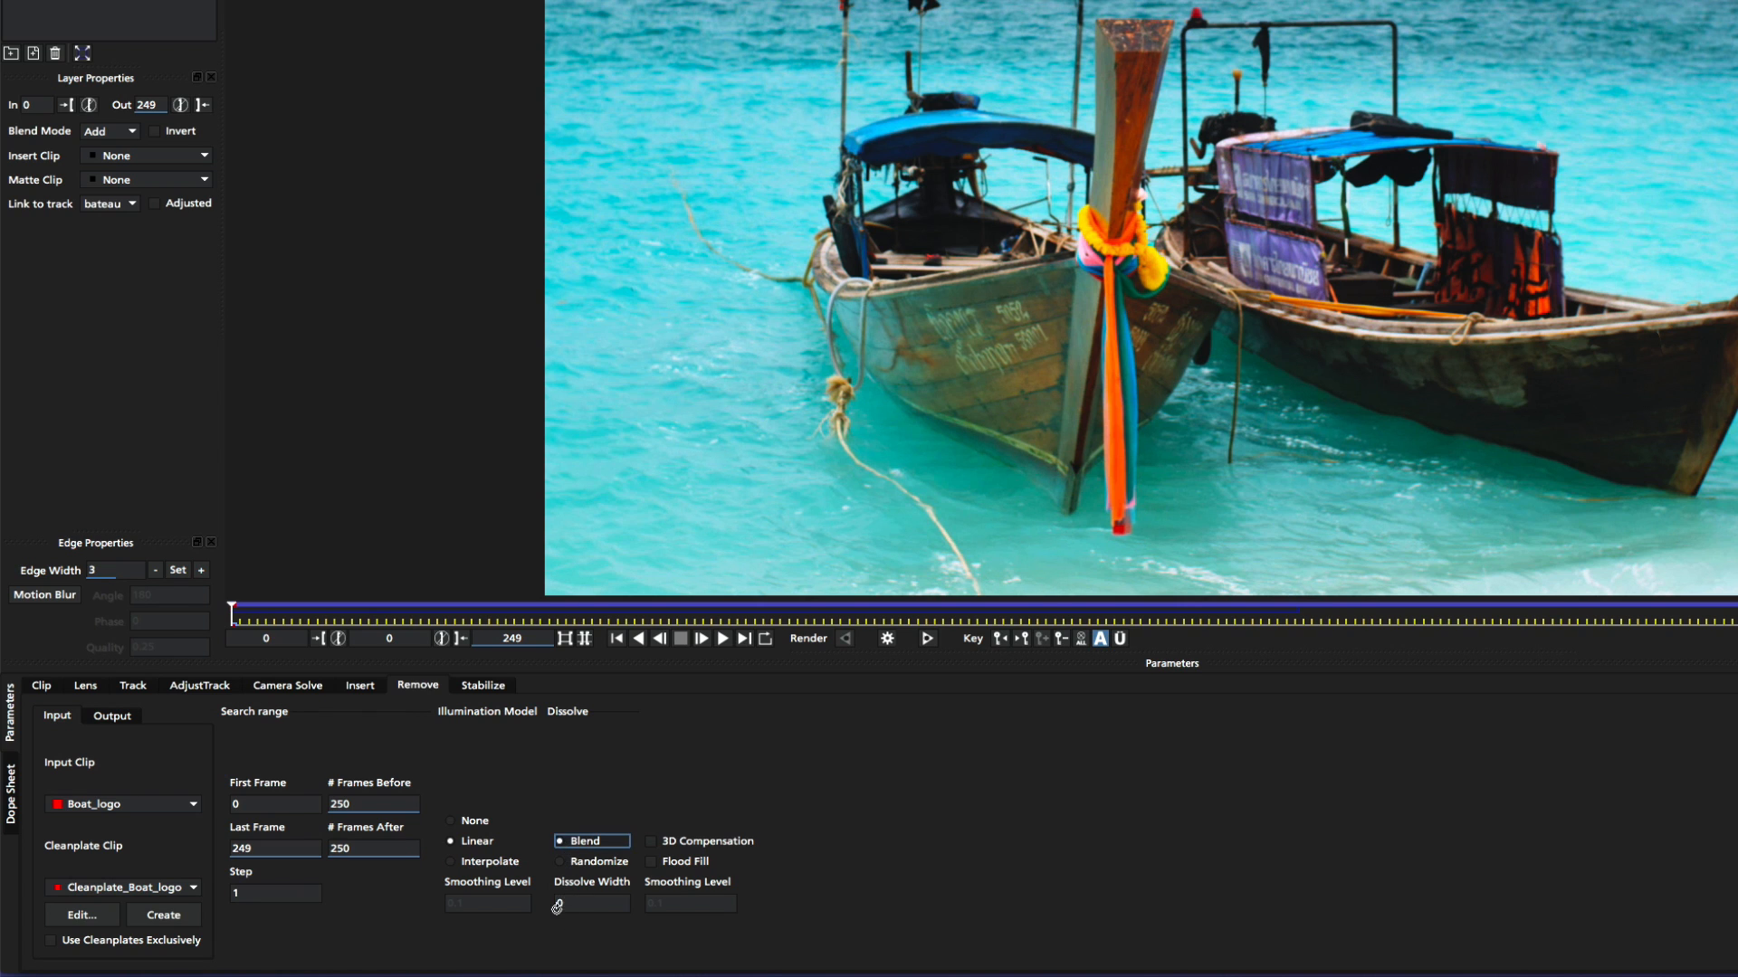
click(557, 905)
text(10)
key(BackSpace)
text(9)
click(887, 638)
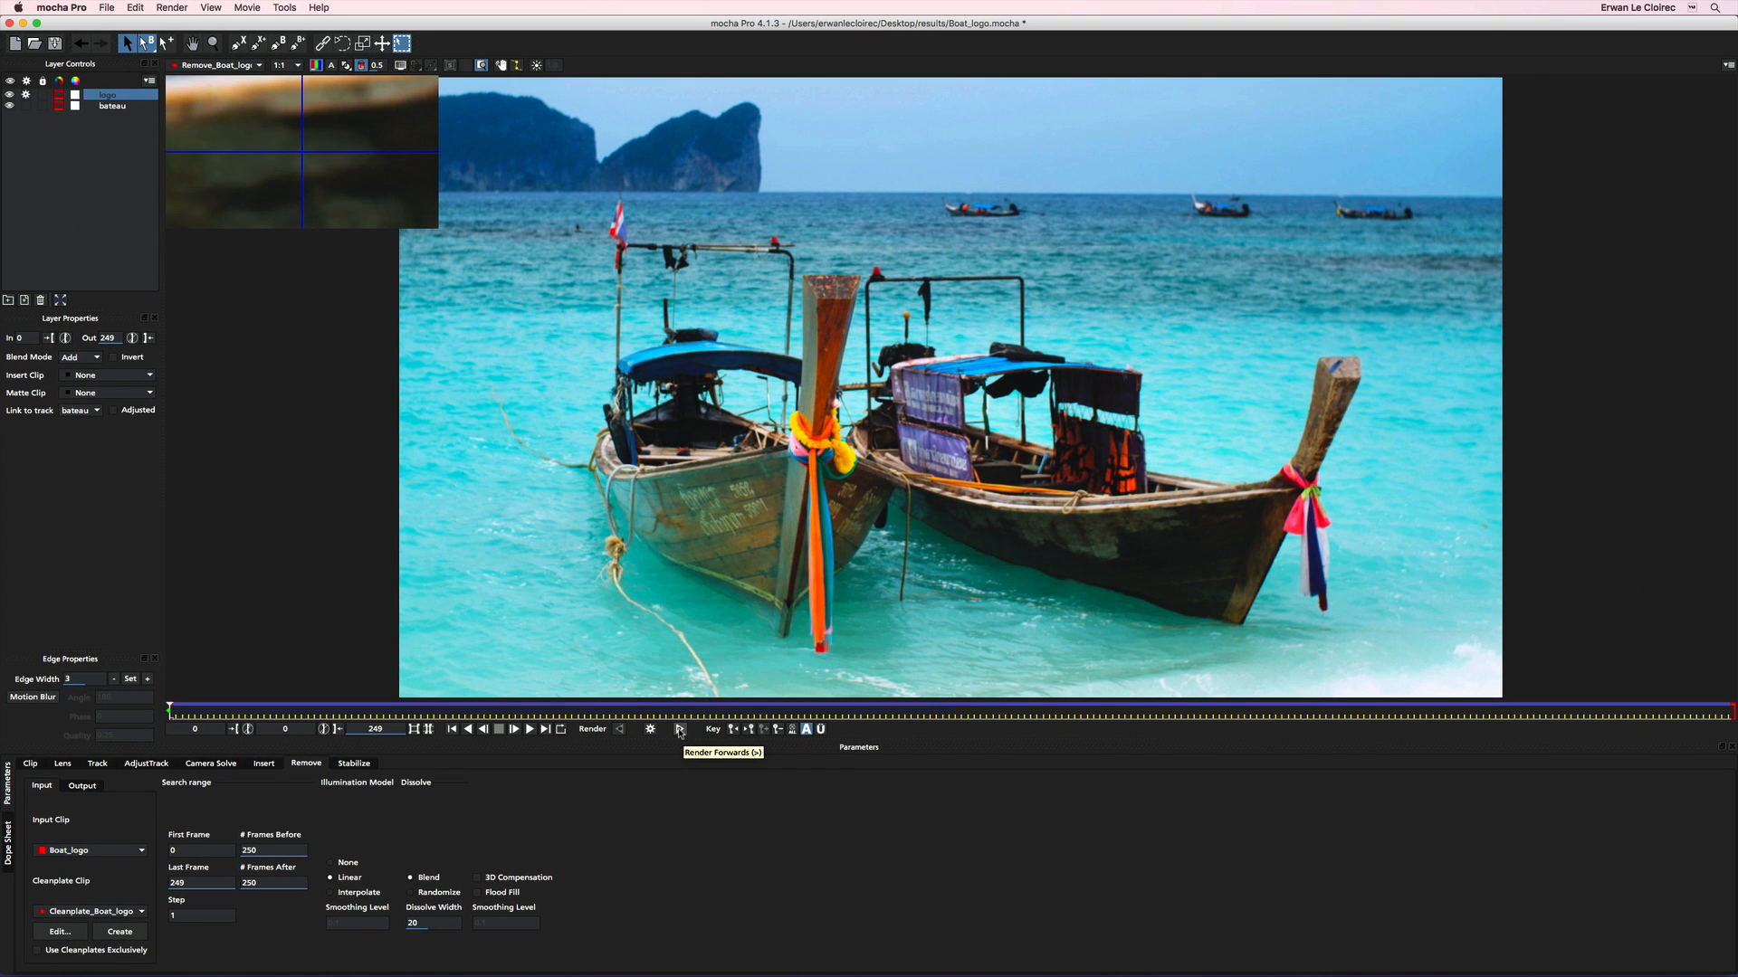
click(680, 730)
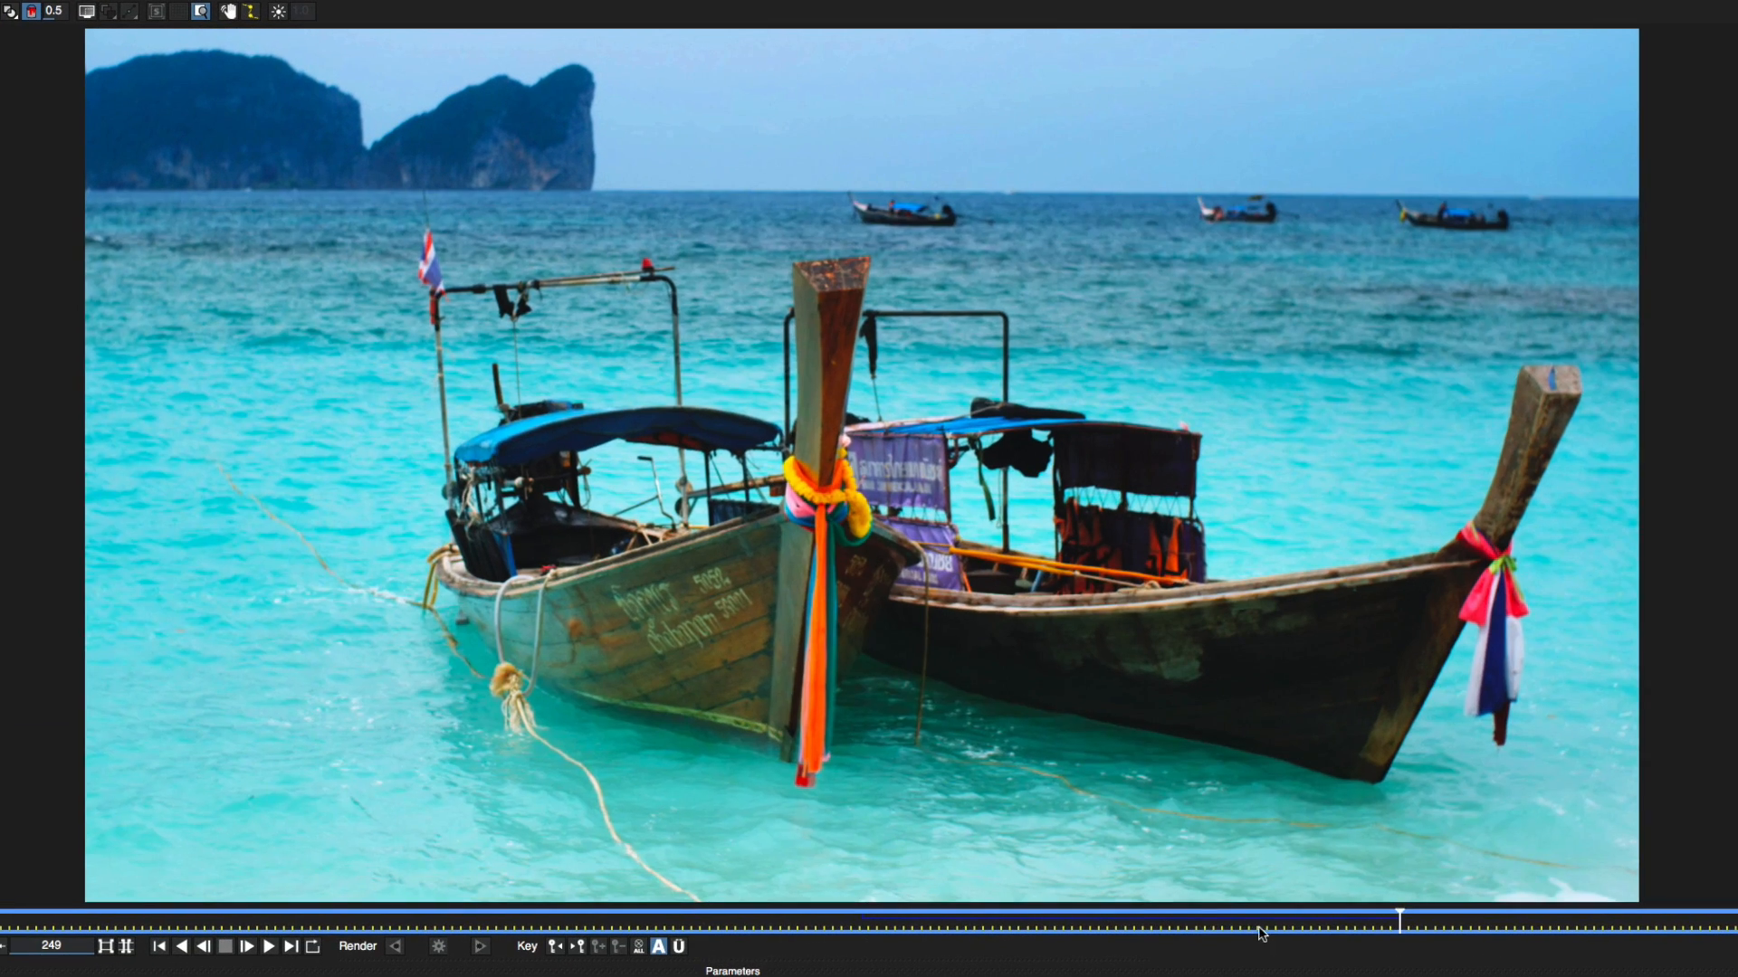
Scrub through and play the rendered clip to examine the cleaned hull, and return near the start
click(869, 909)
click(522, 909)
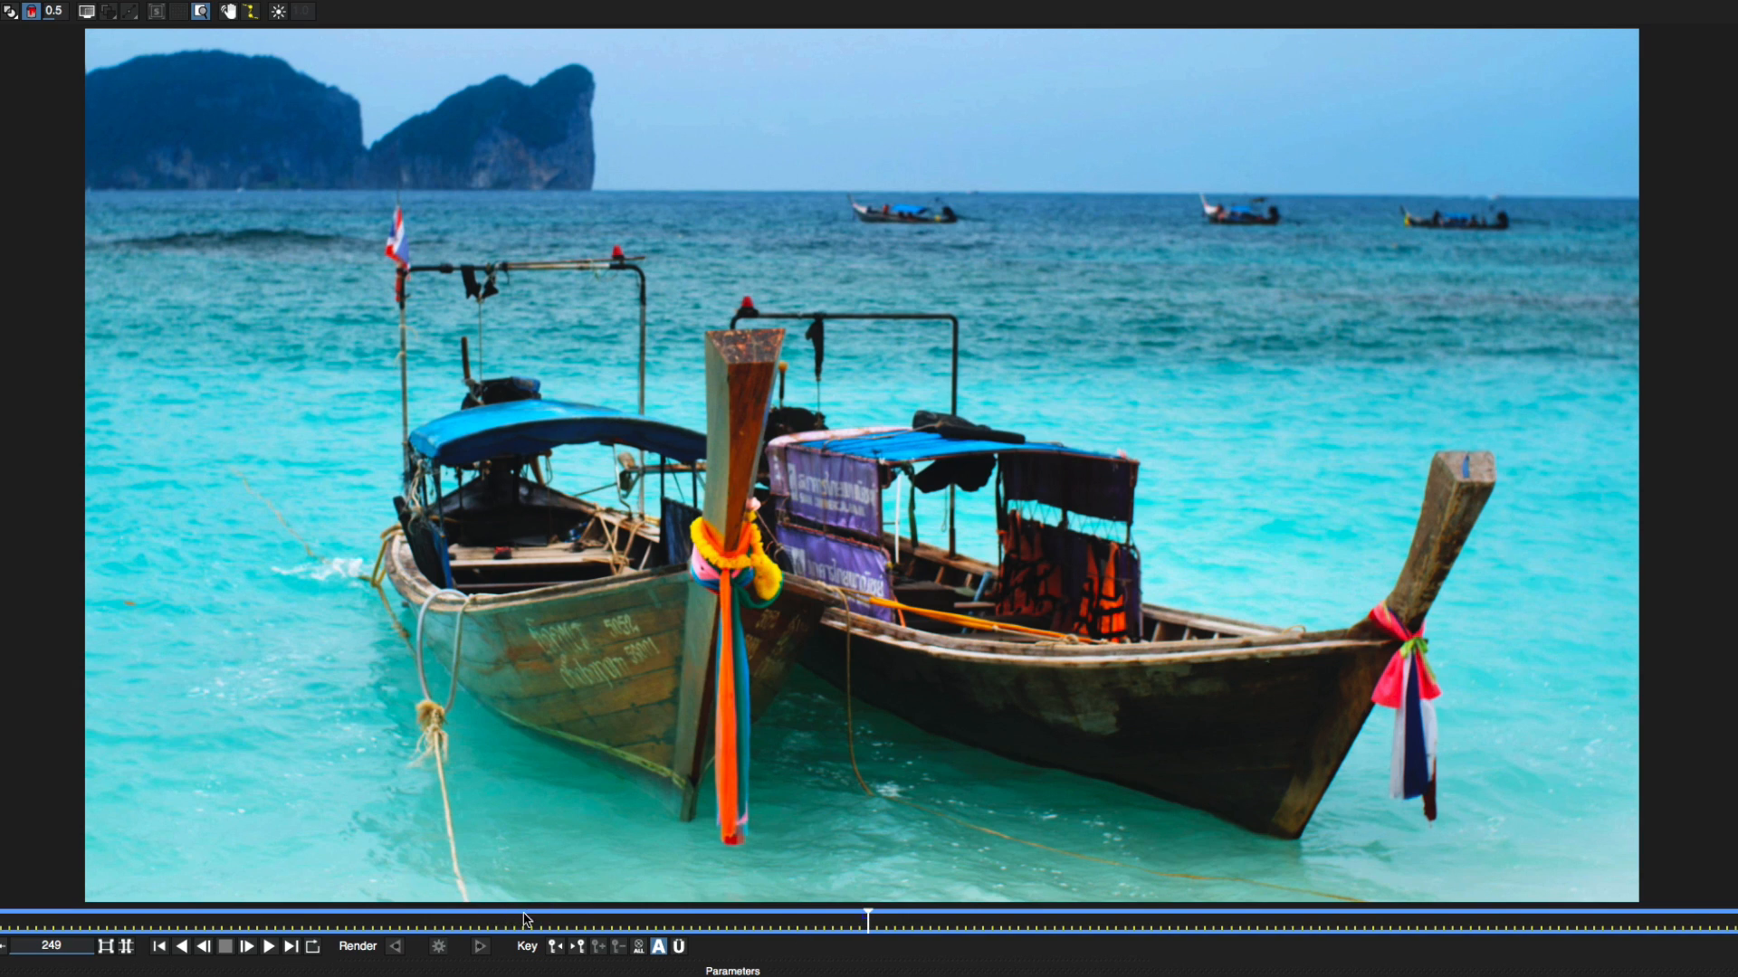
click(317, 912)
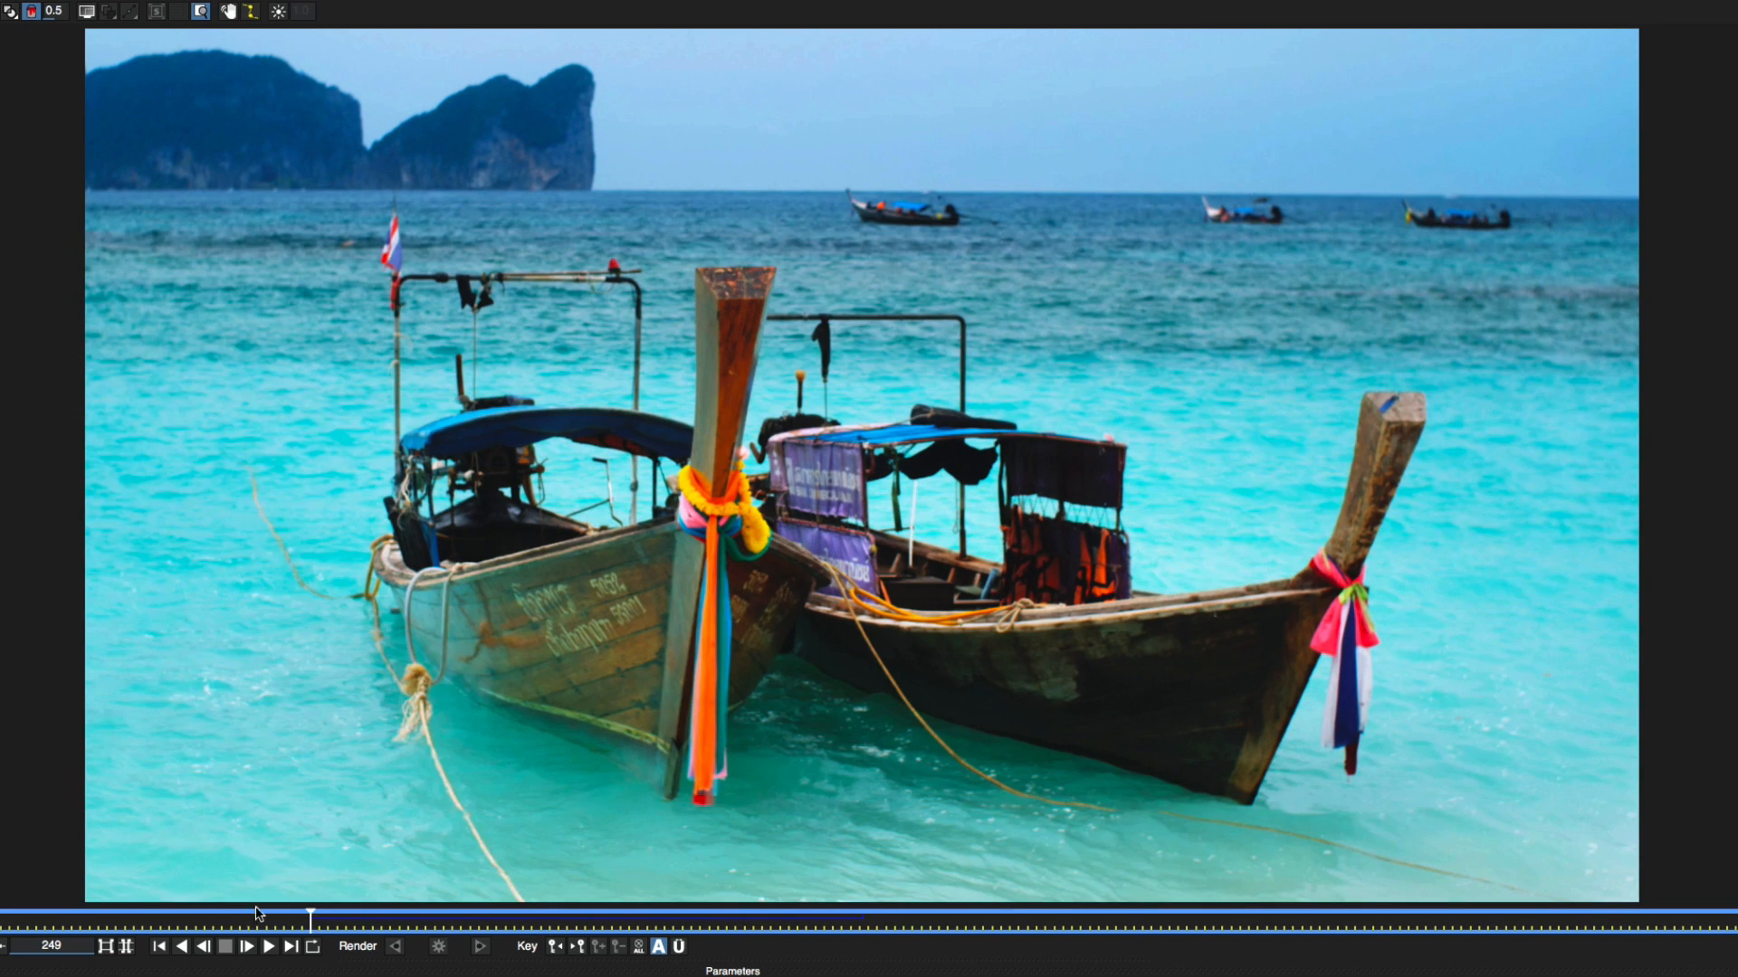
click(152, 913)
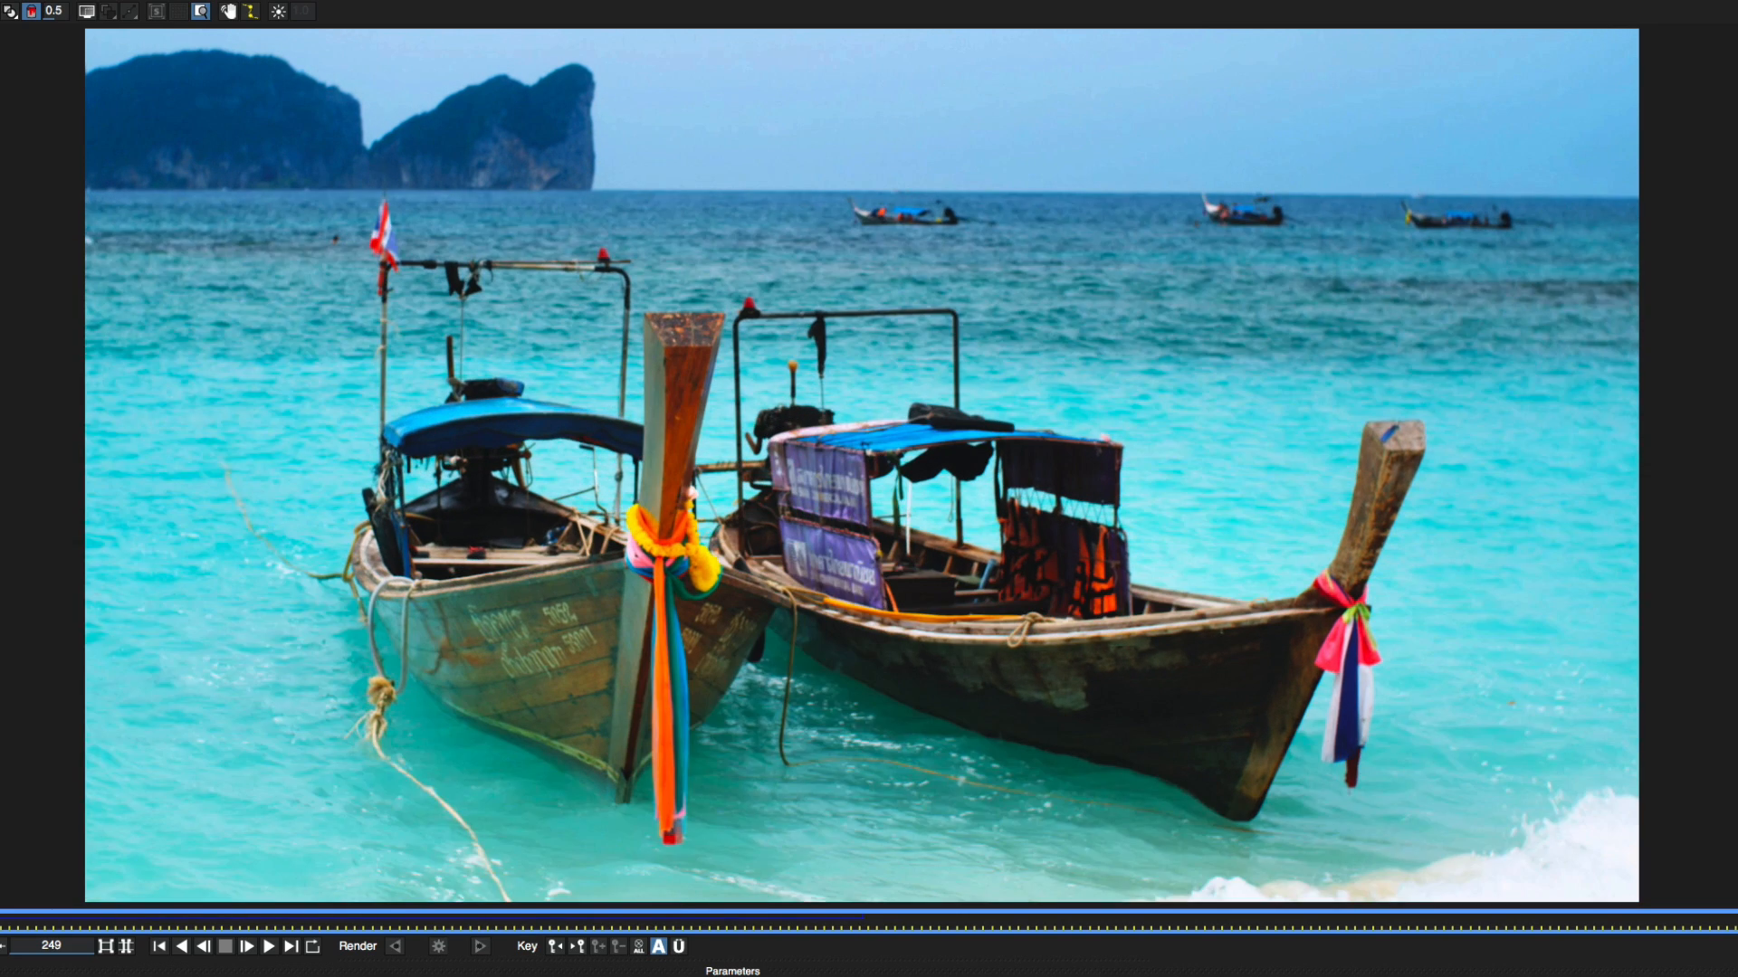
click(269, 948)
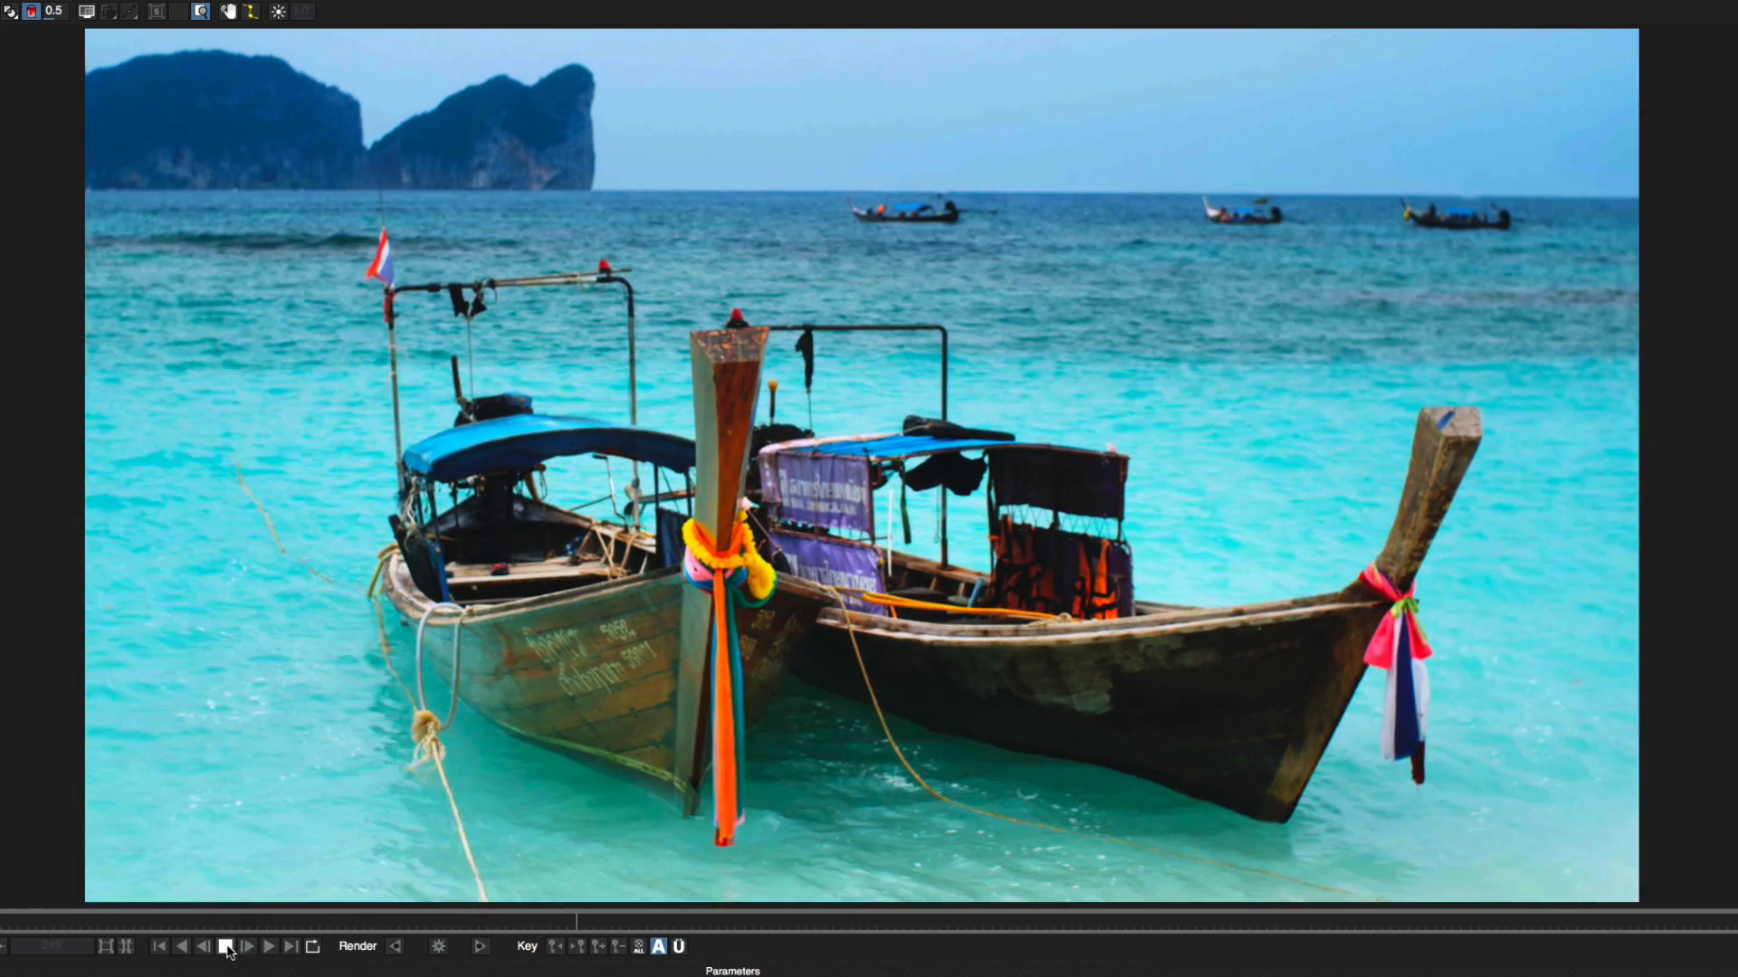
click(572, 922)
drag(571, 921, 0, 921)
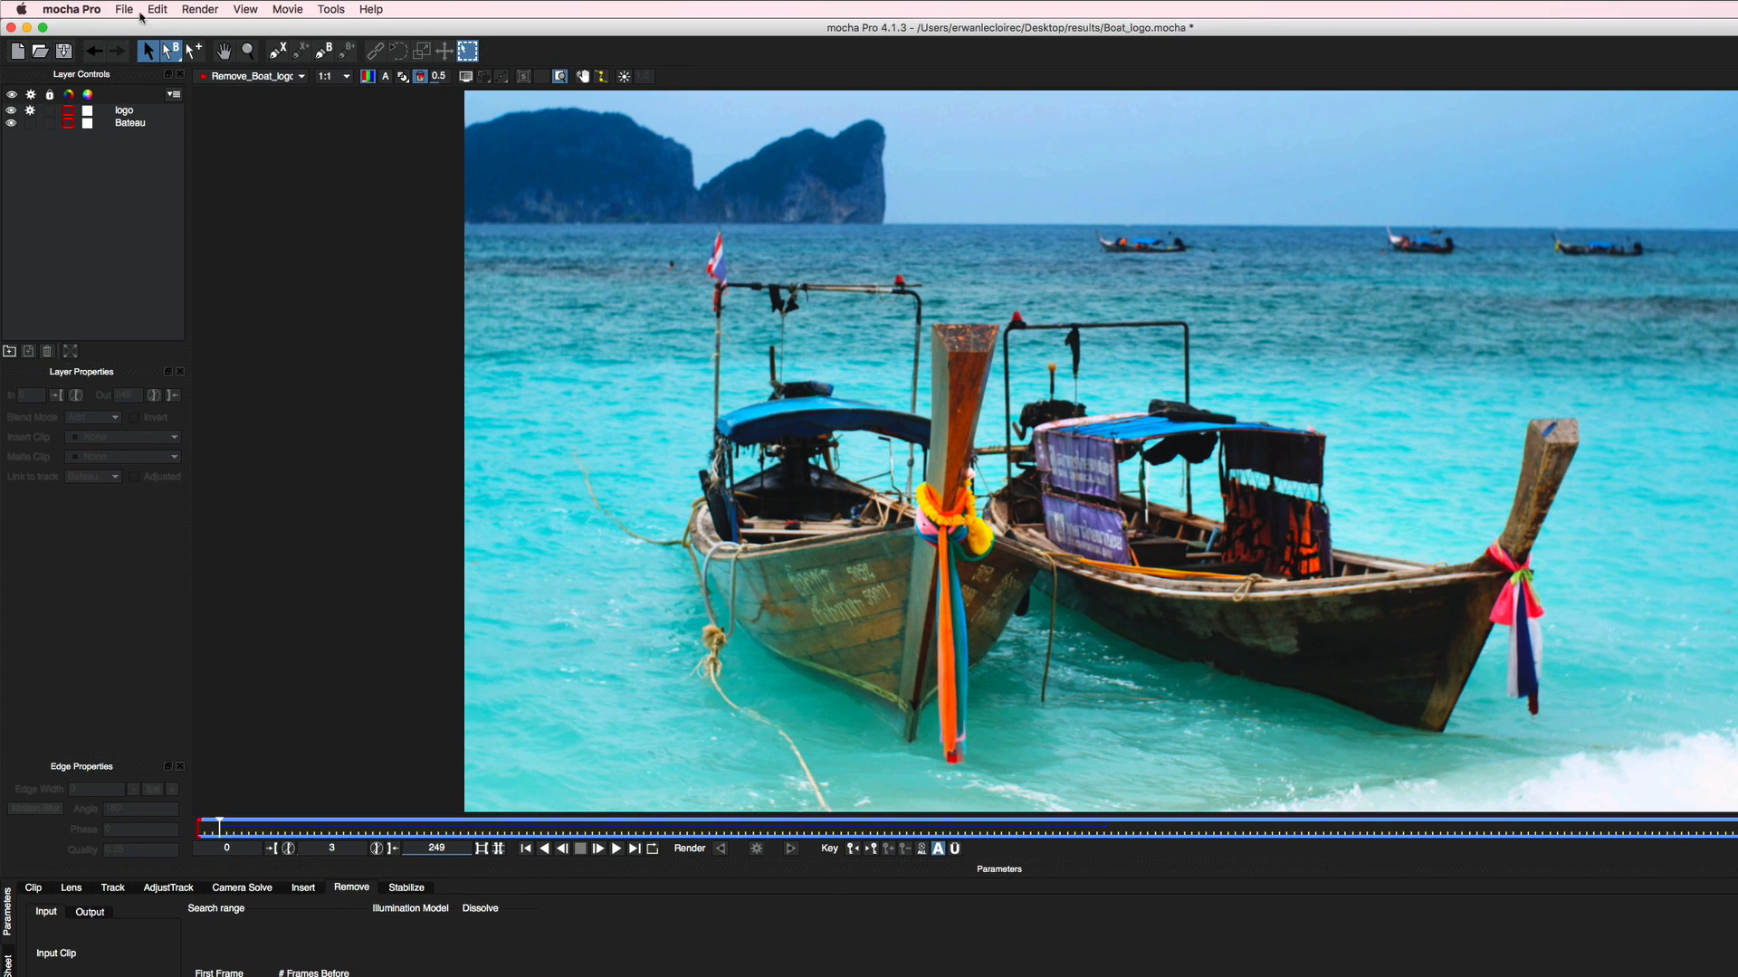
Export the rendered Remove_Boat_logo clip as the QuickTime movie Boat_clean.mov in the results folder with Apple ProRes 422 compression
click(126, 9)
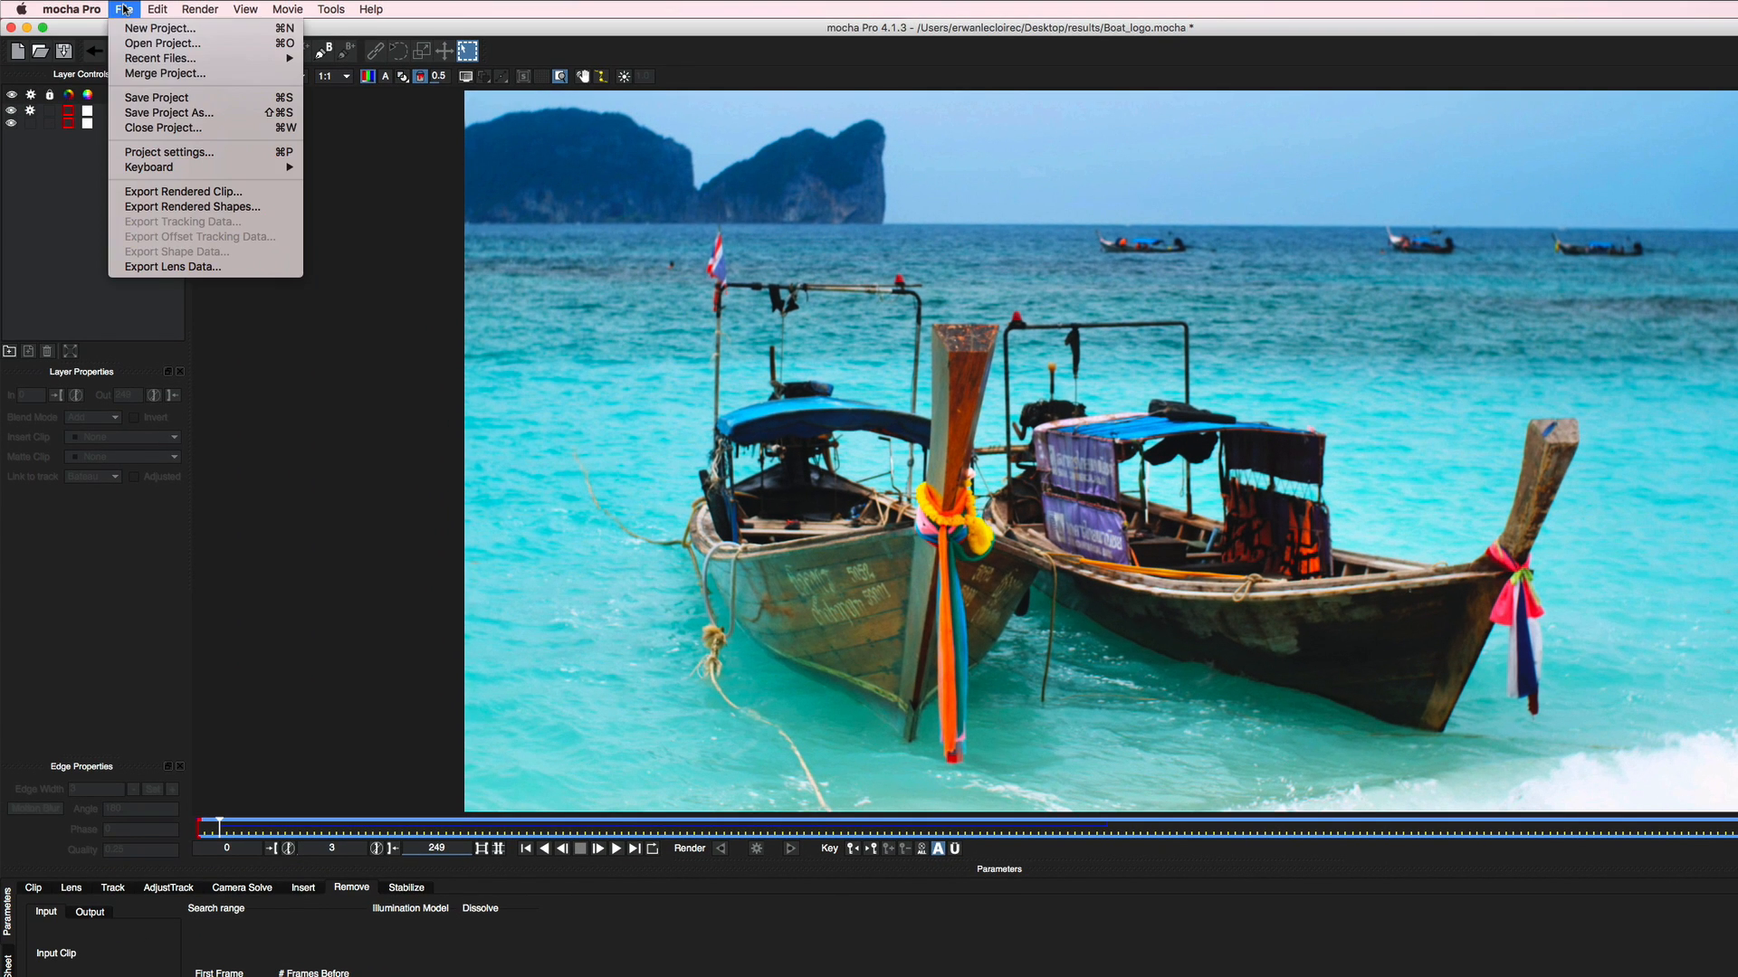
click(155, 192)
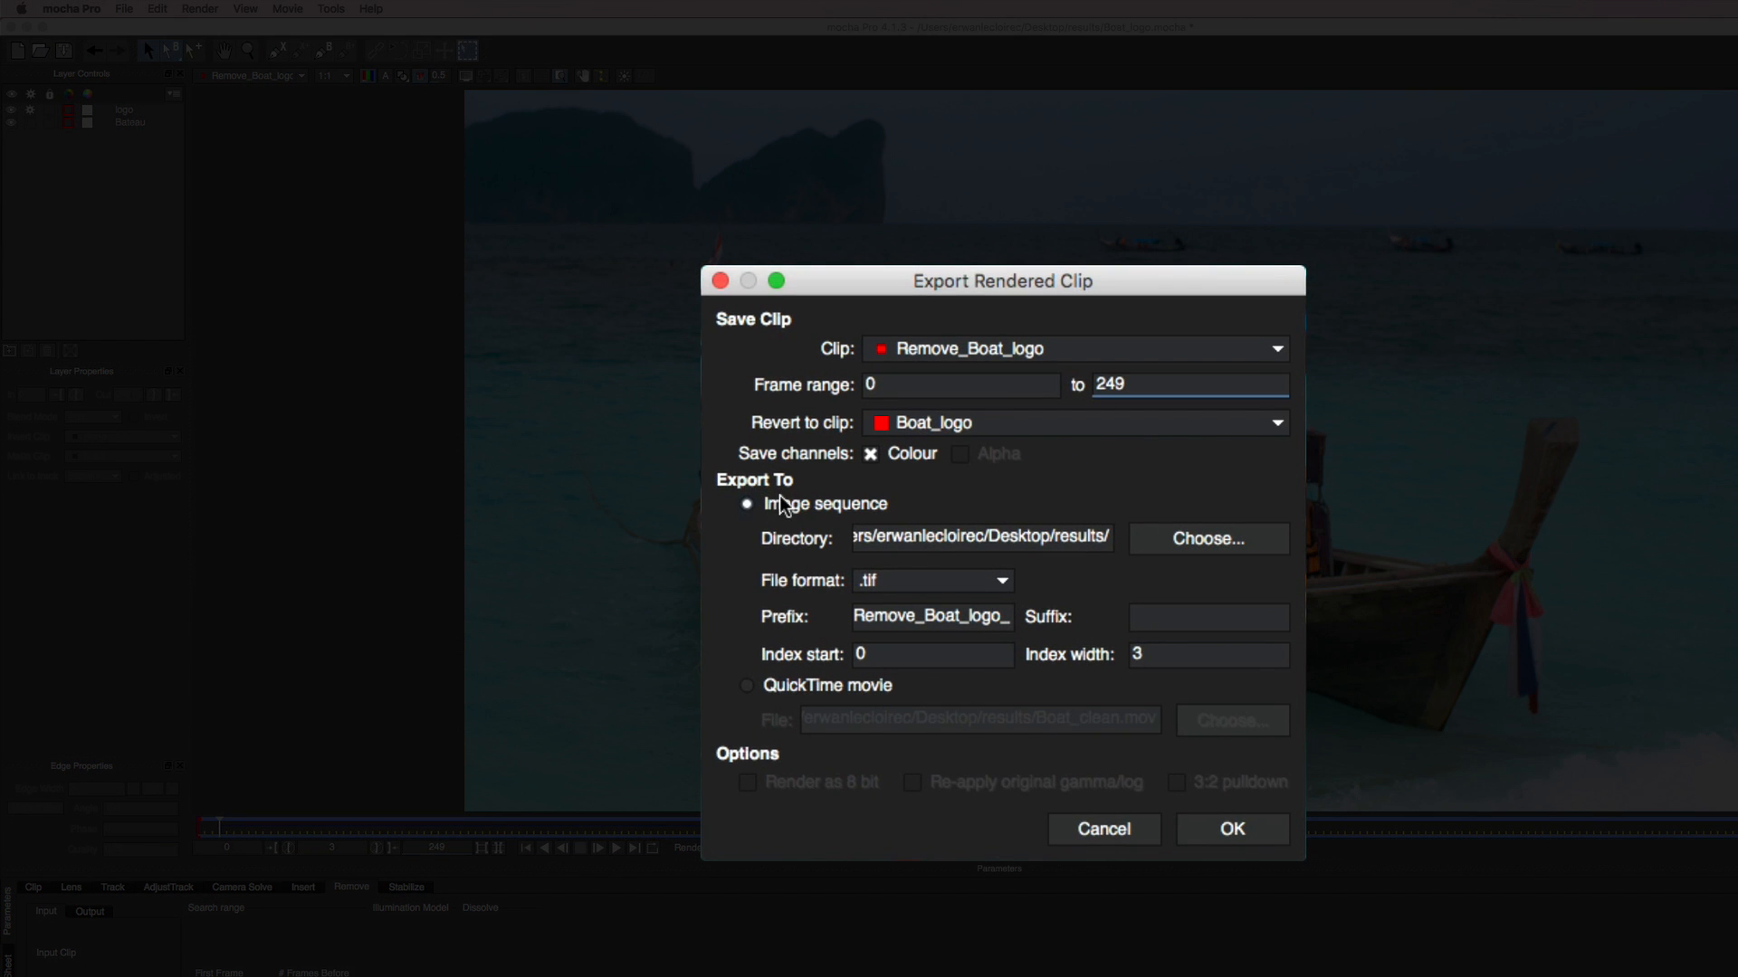
click(744, 687)
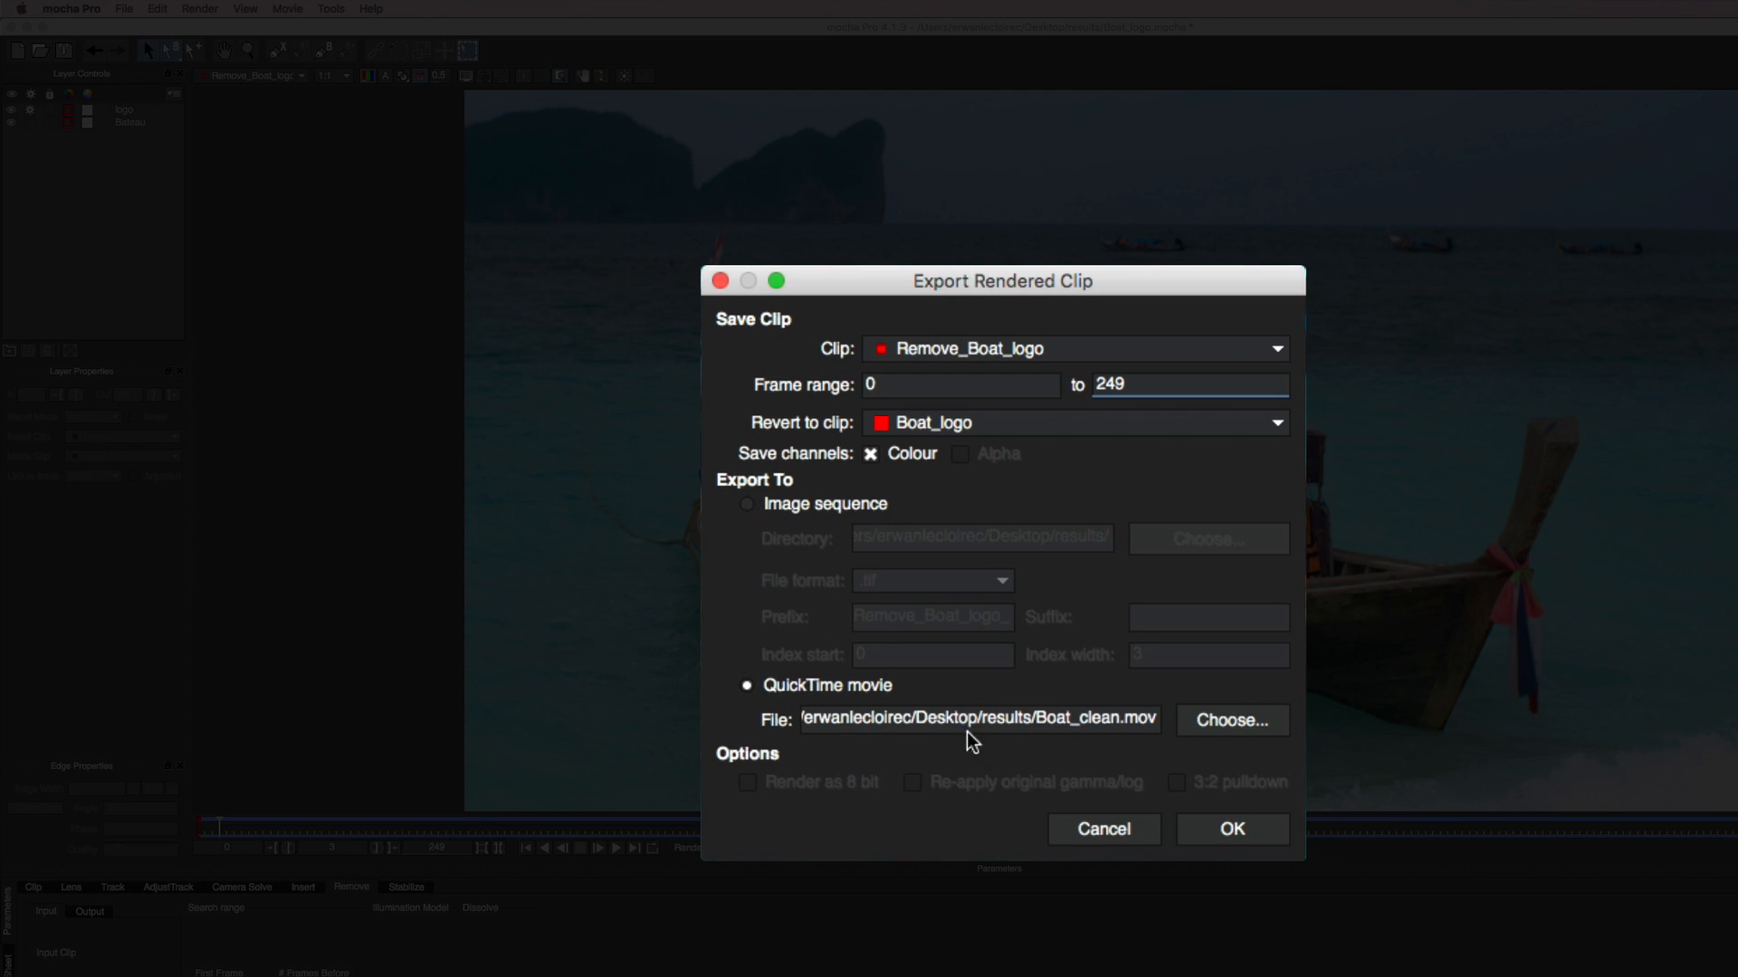
click(1231, 828)
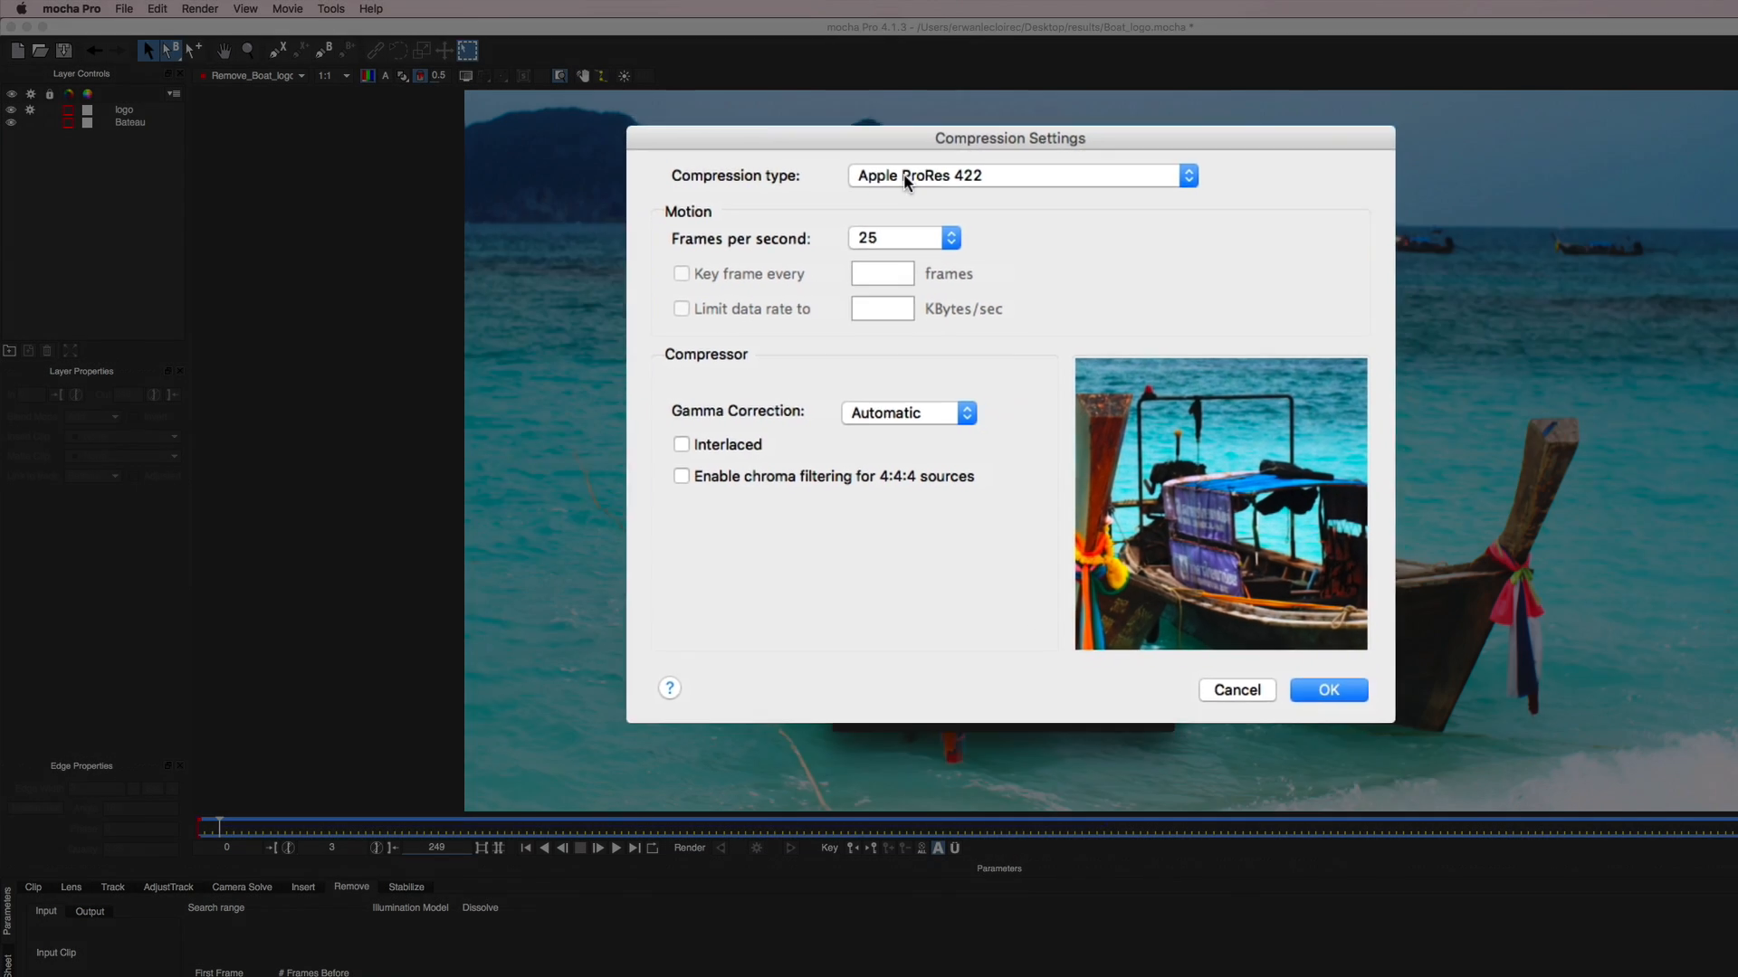
click(938, 252)
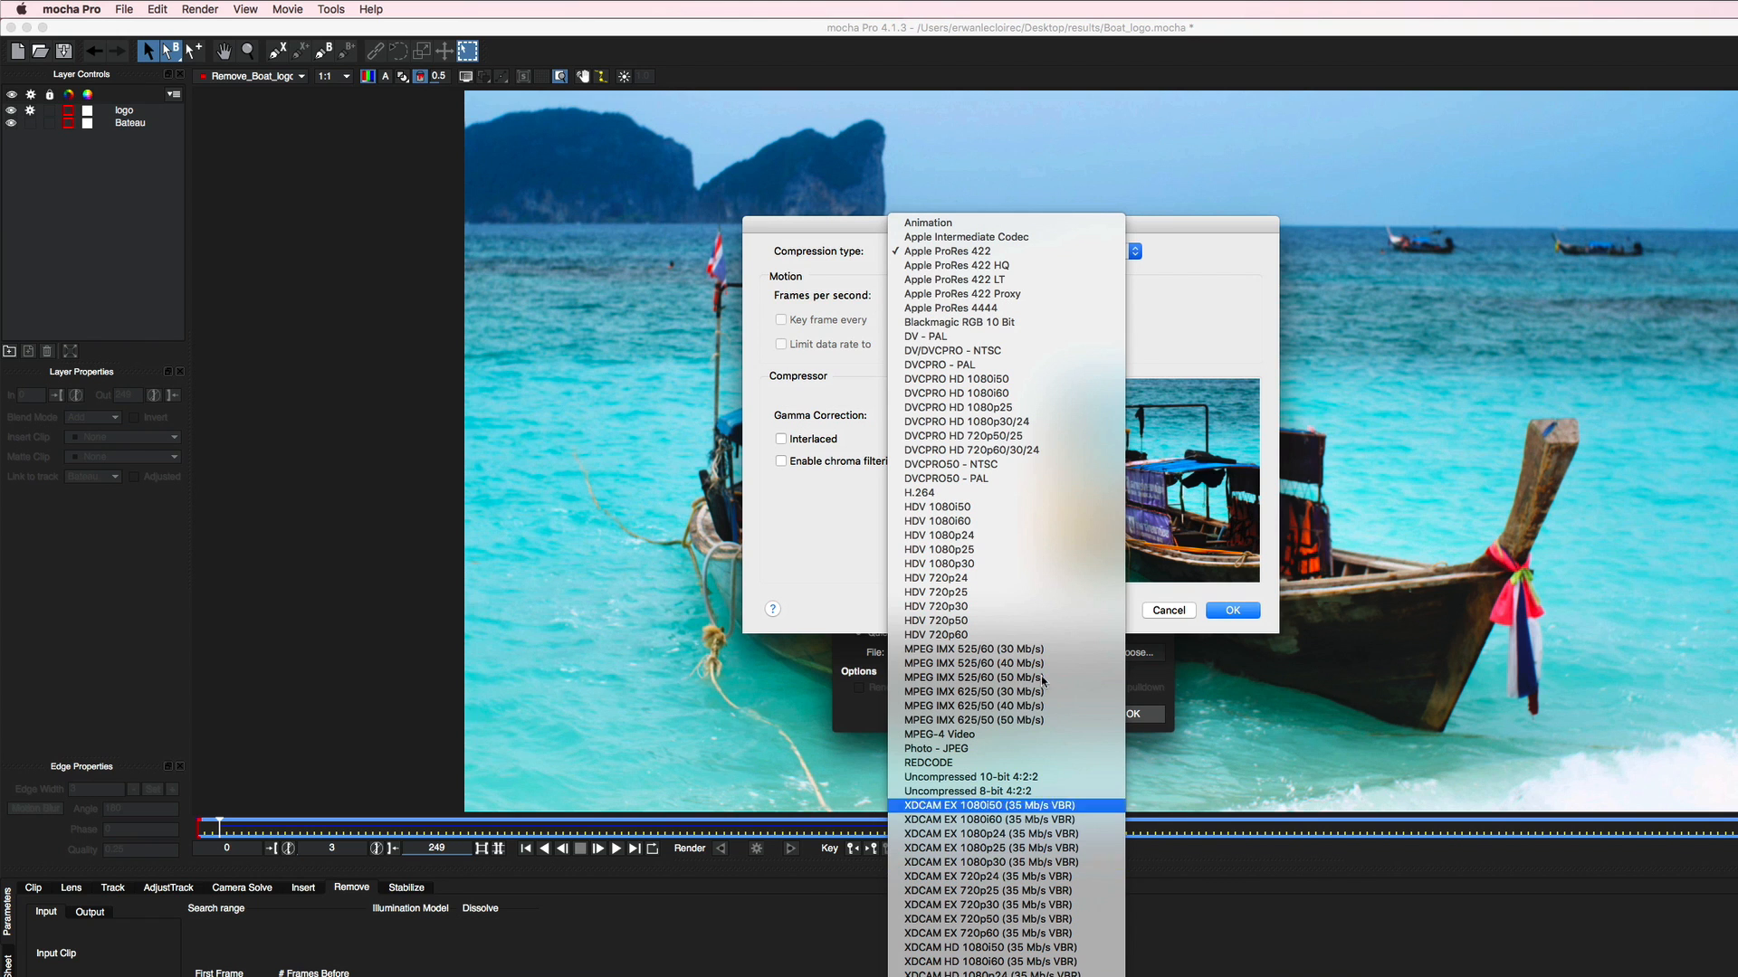
click(1007, 251)
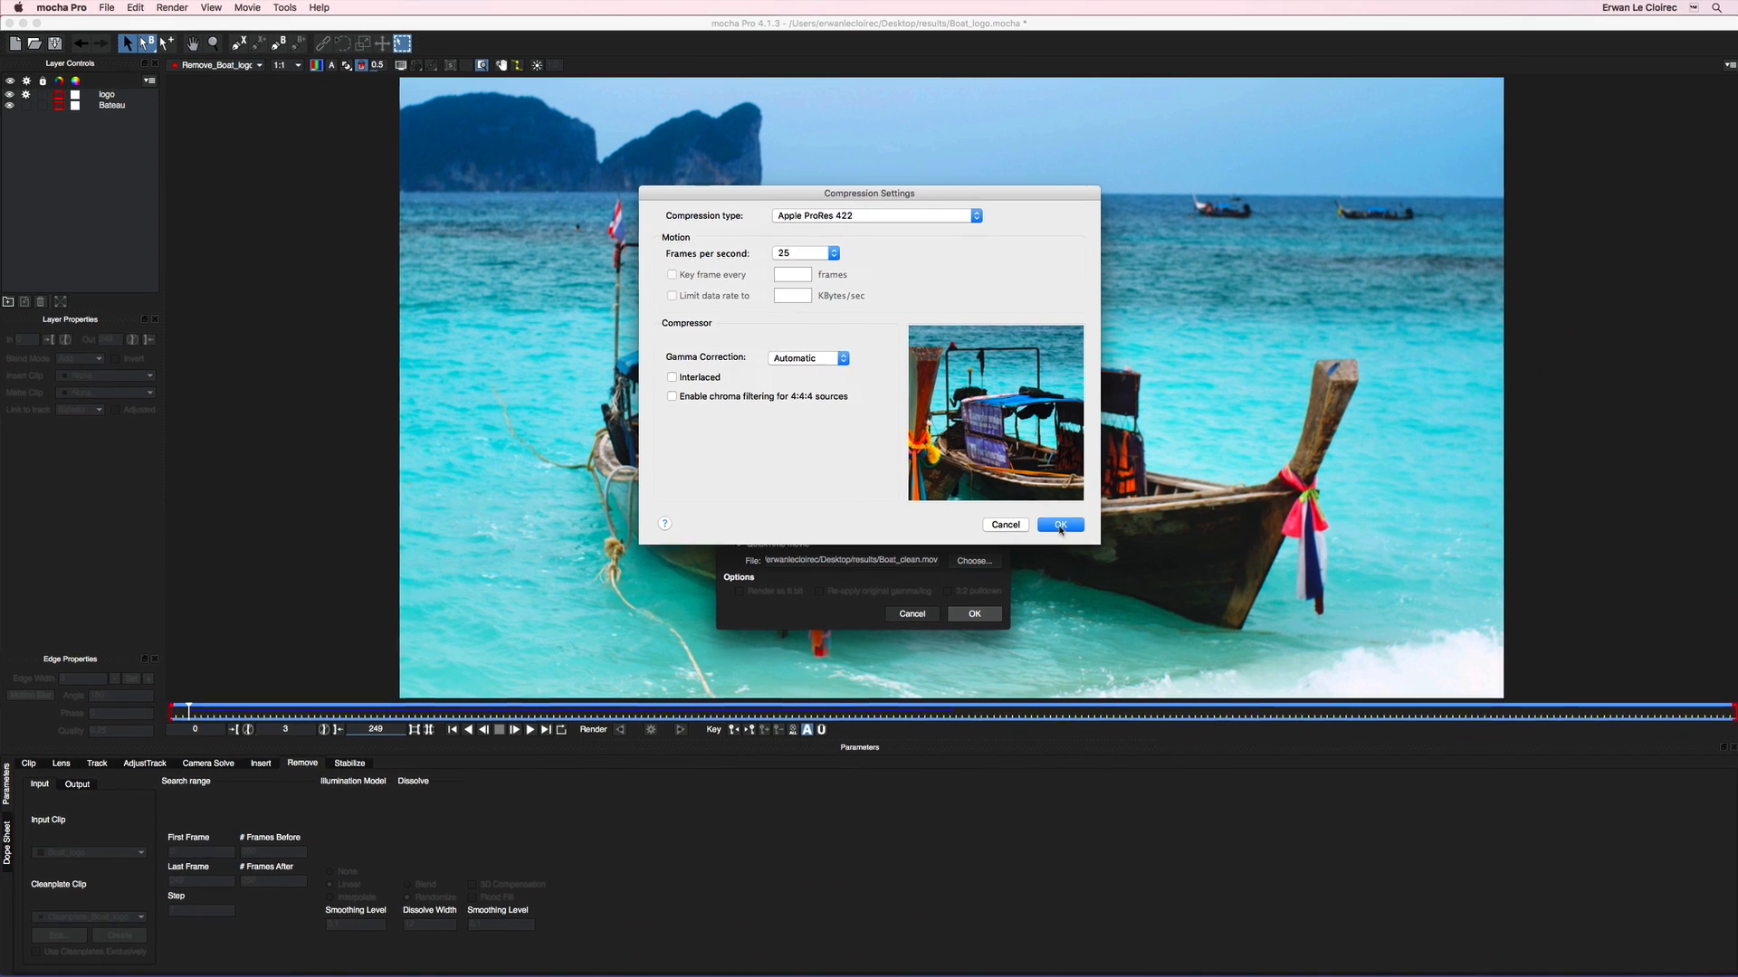
click(1059, 525)
key(Return)
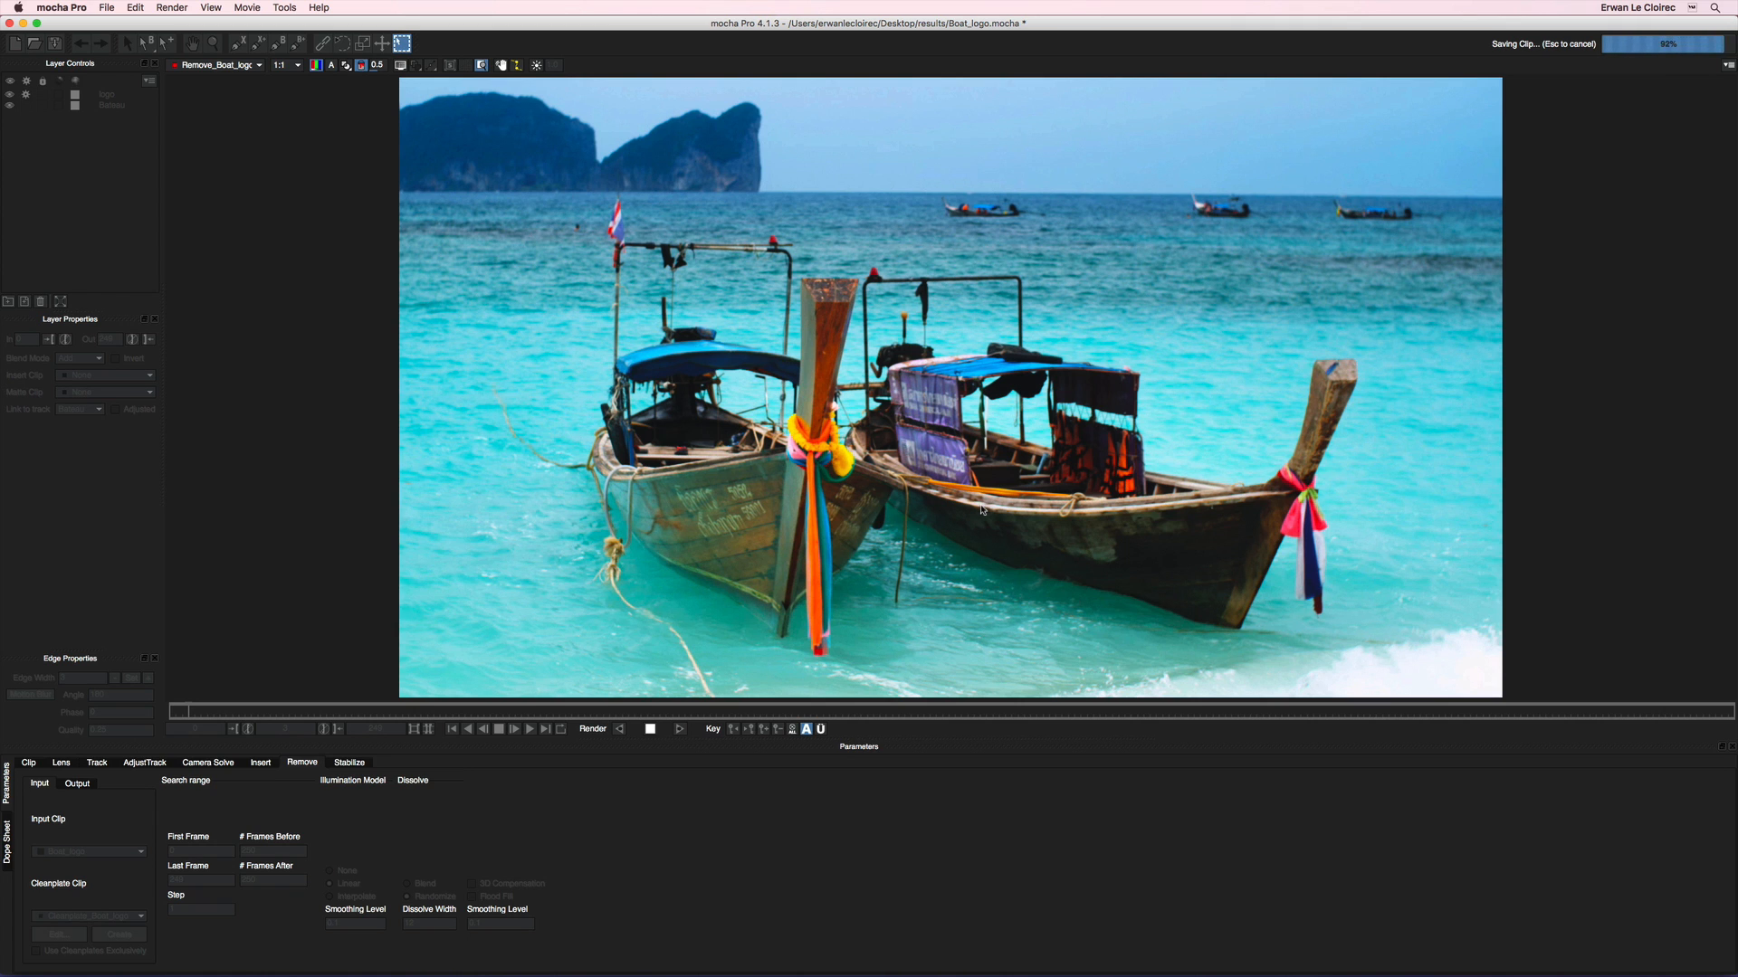
Switch to Finder and select the exported Boat_clean.mov in the results folder from a new window
key(super+Tab)
key(super+n)
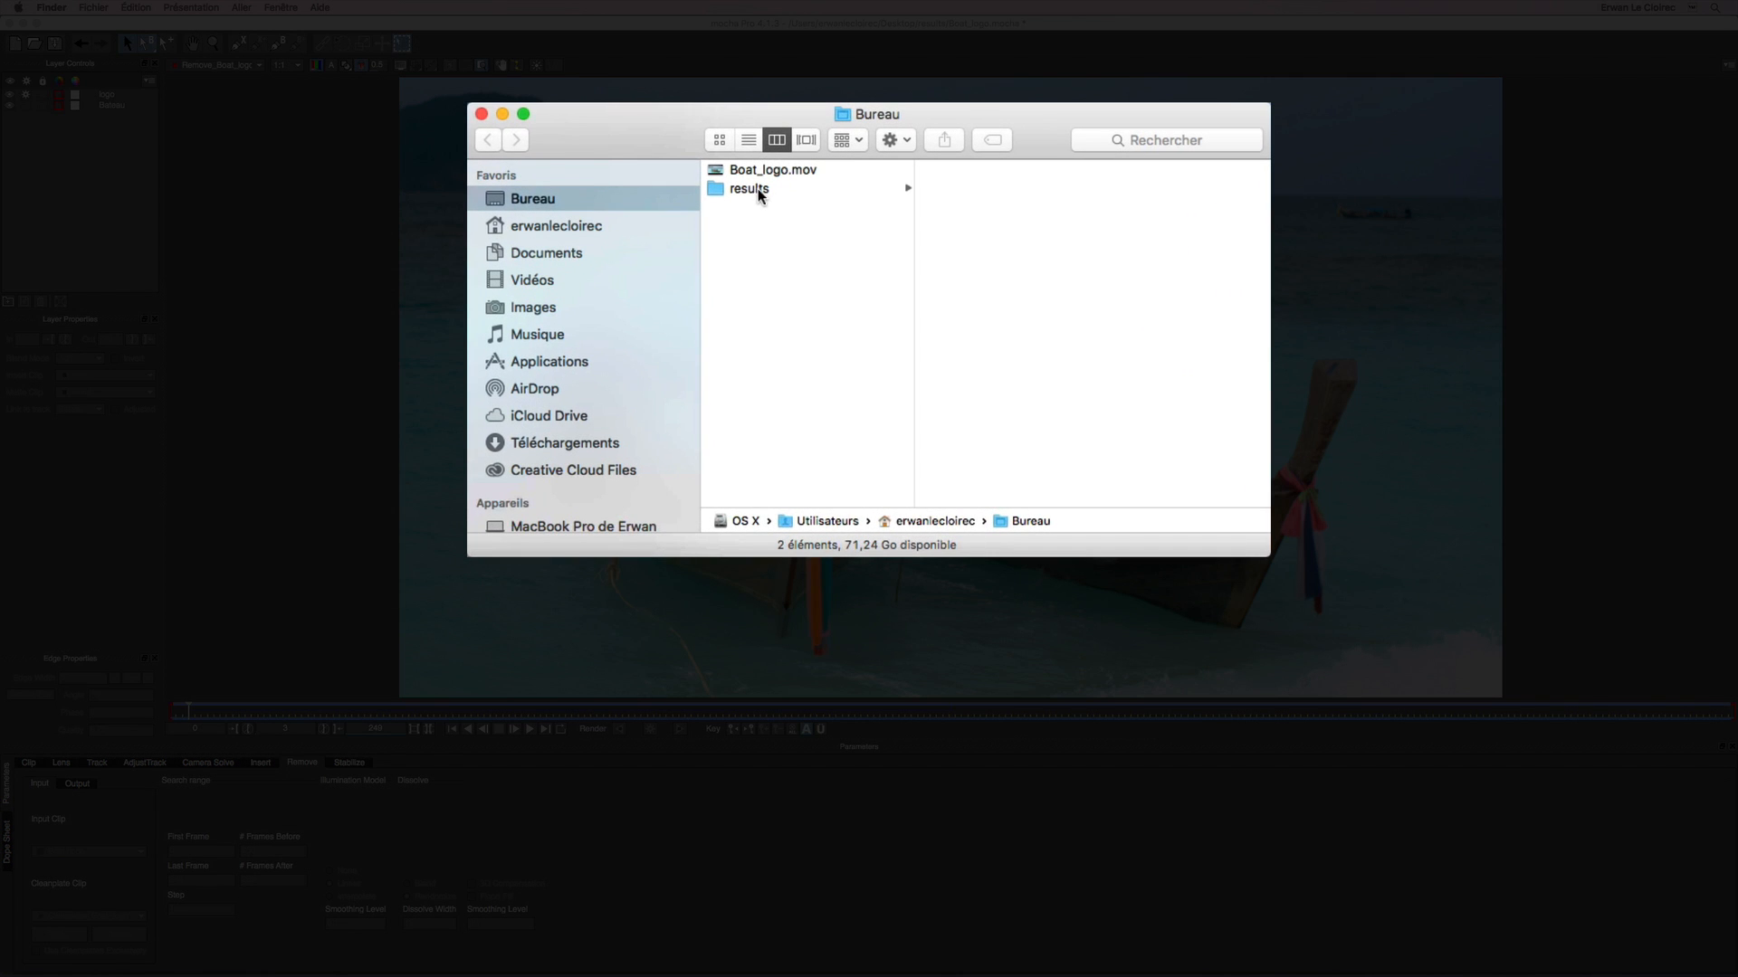
click(751, 188)
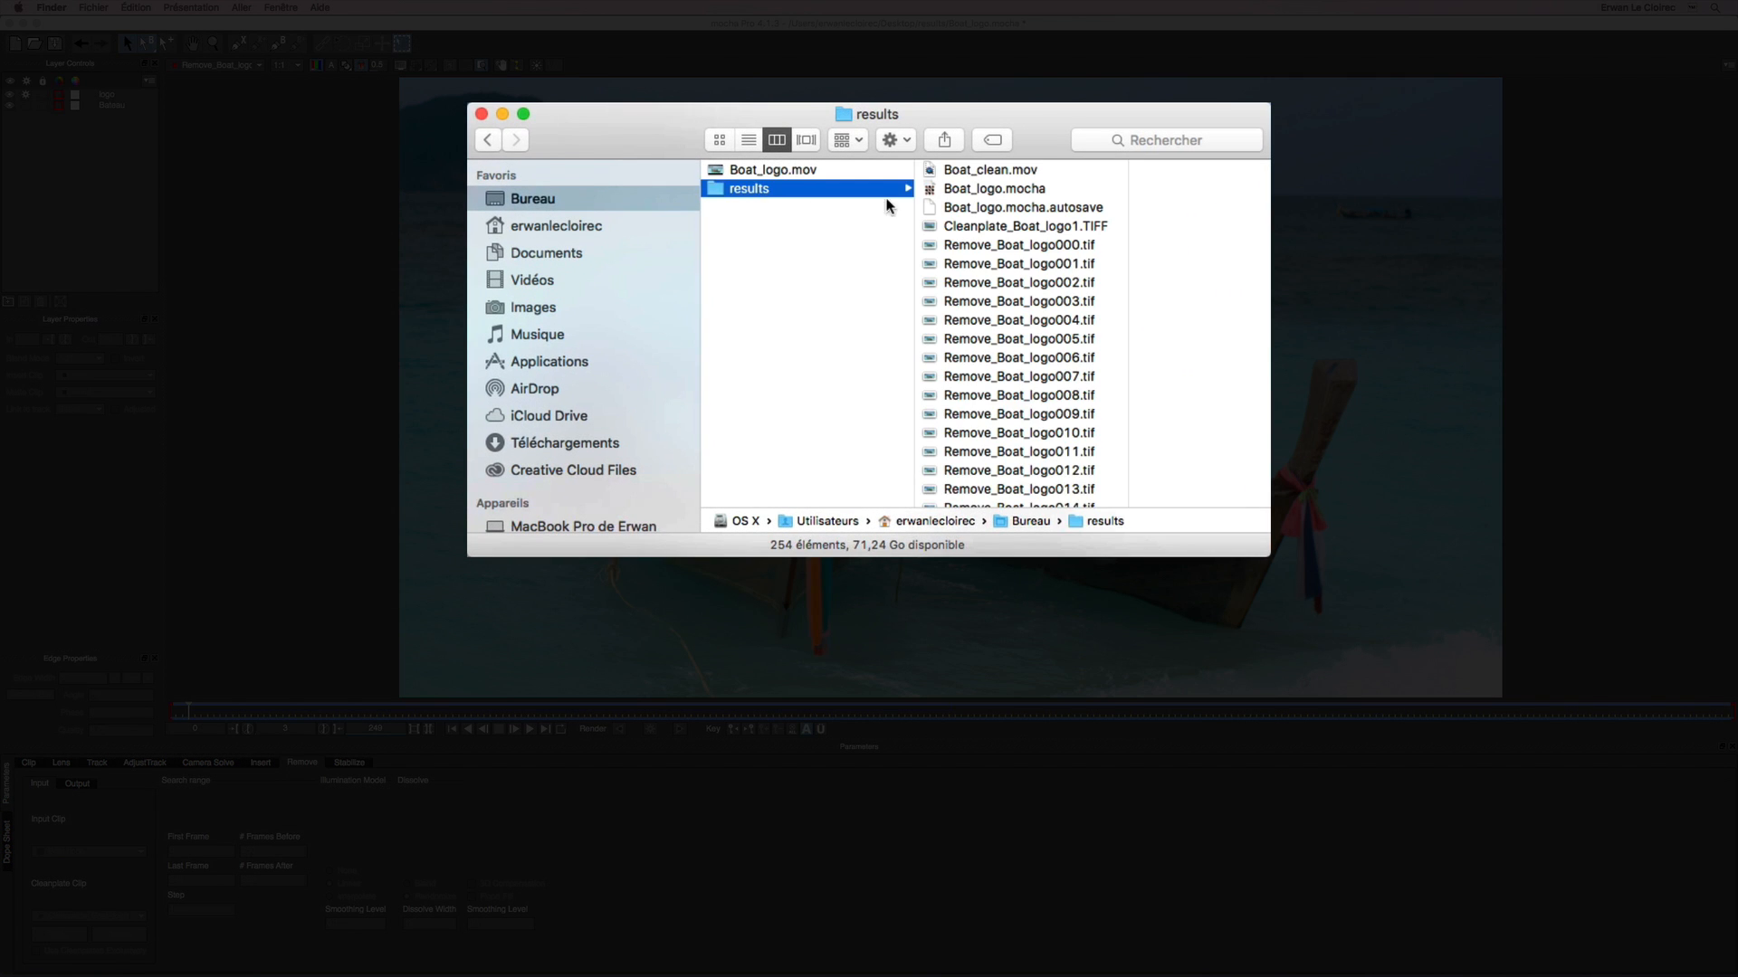
click(989, 174)
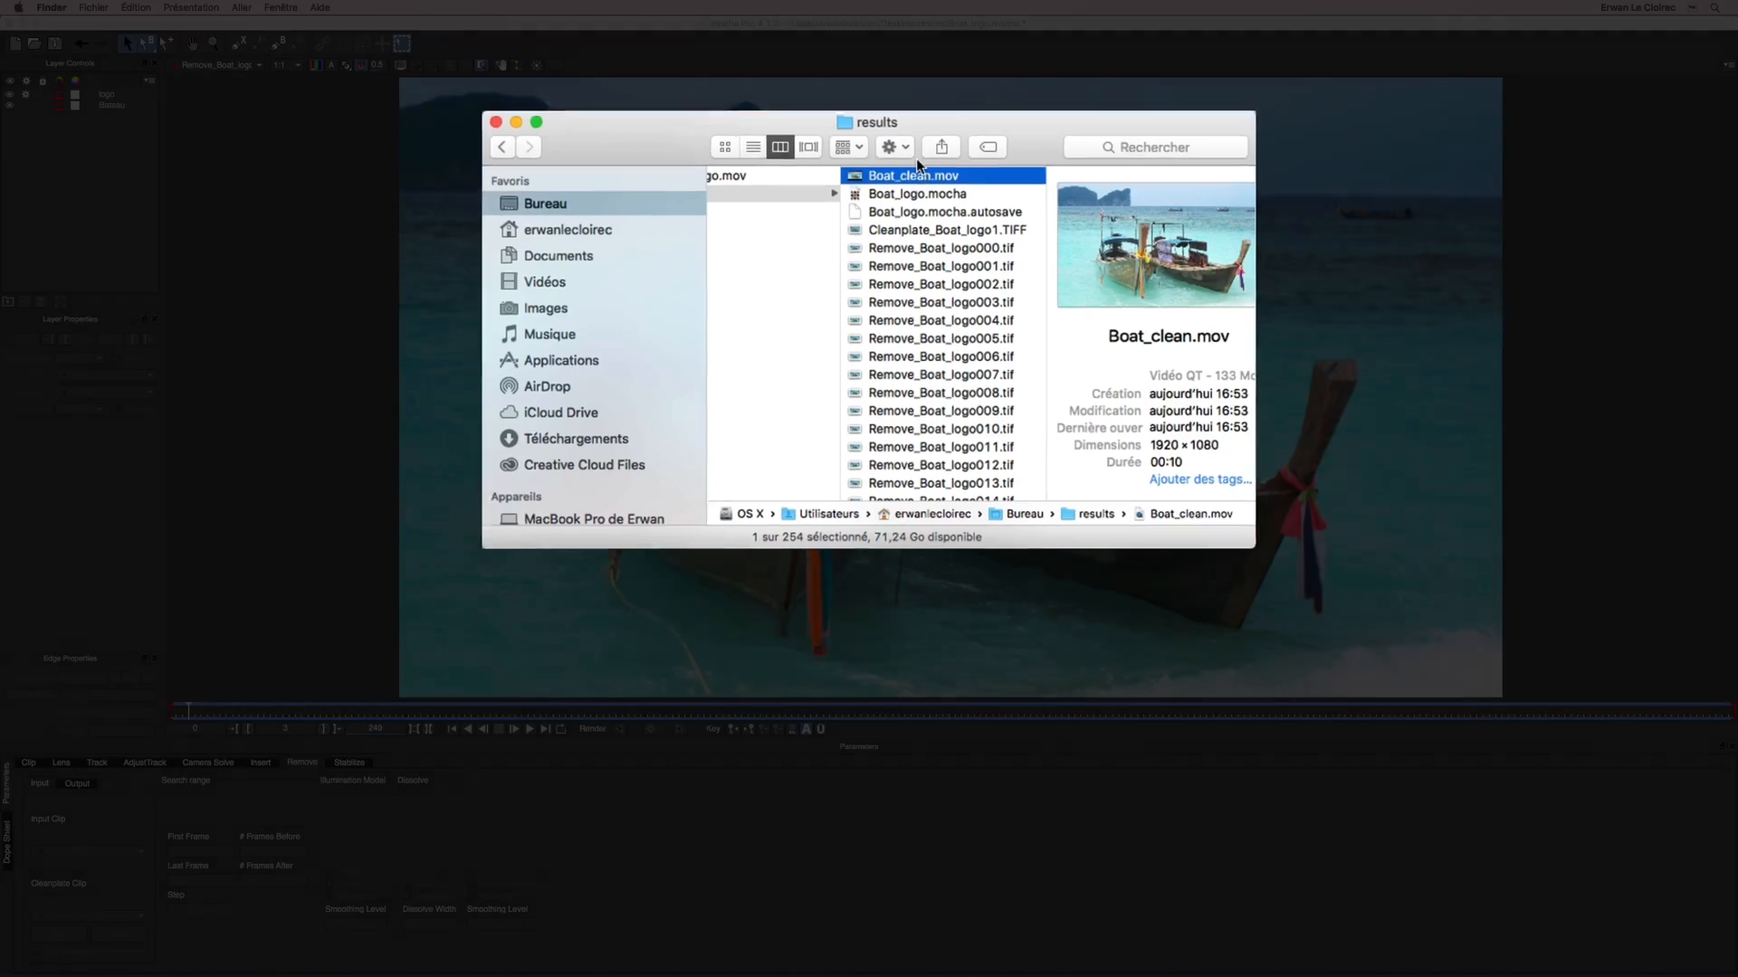
Preview the exported Boat_clean.mov in Quick Look, scrubbing and playing it to examine the cleaned hull, and close the preview and Finder window
key(space)
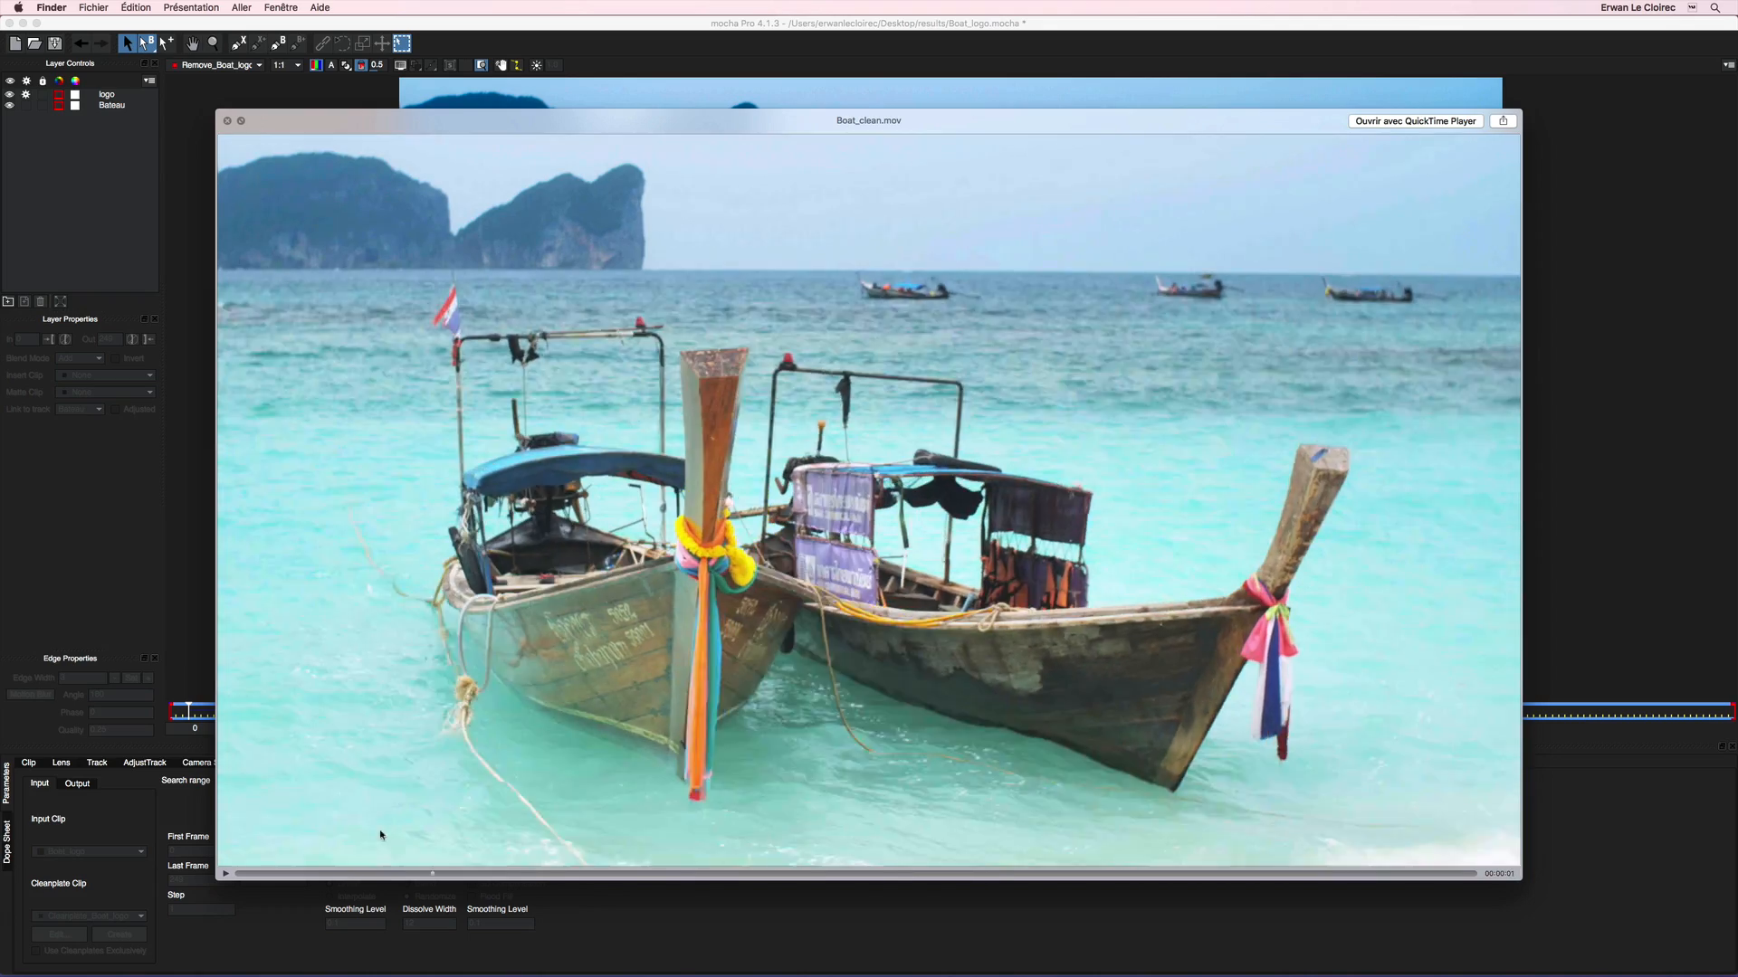
drag(1378, 861, 468, 811)
drag(274, 797, 243, 787)
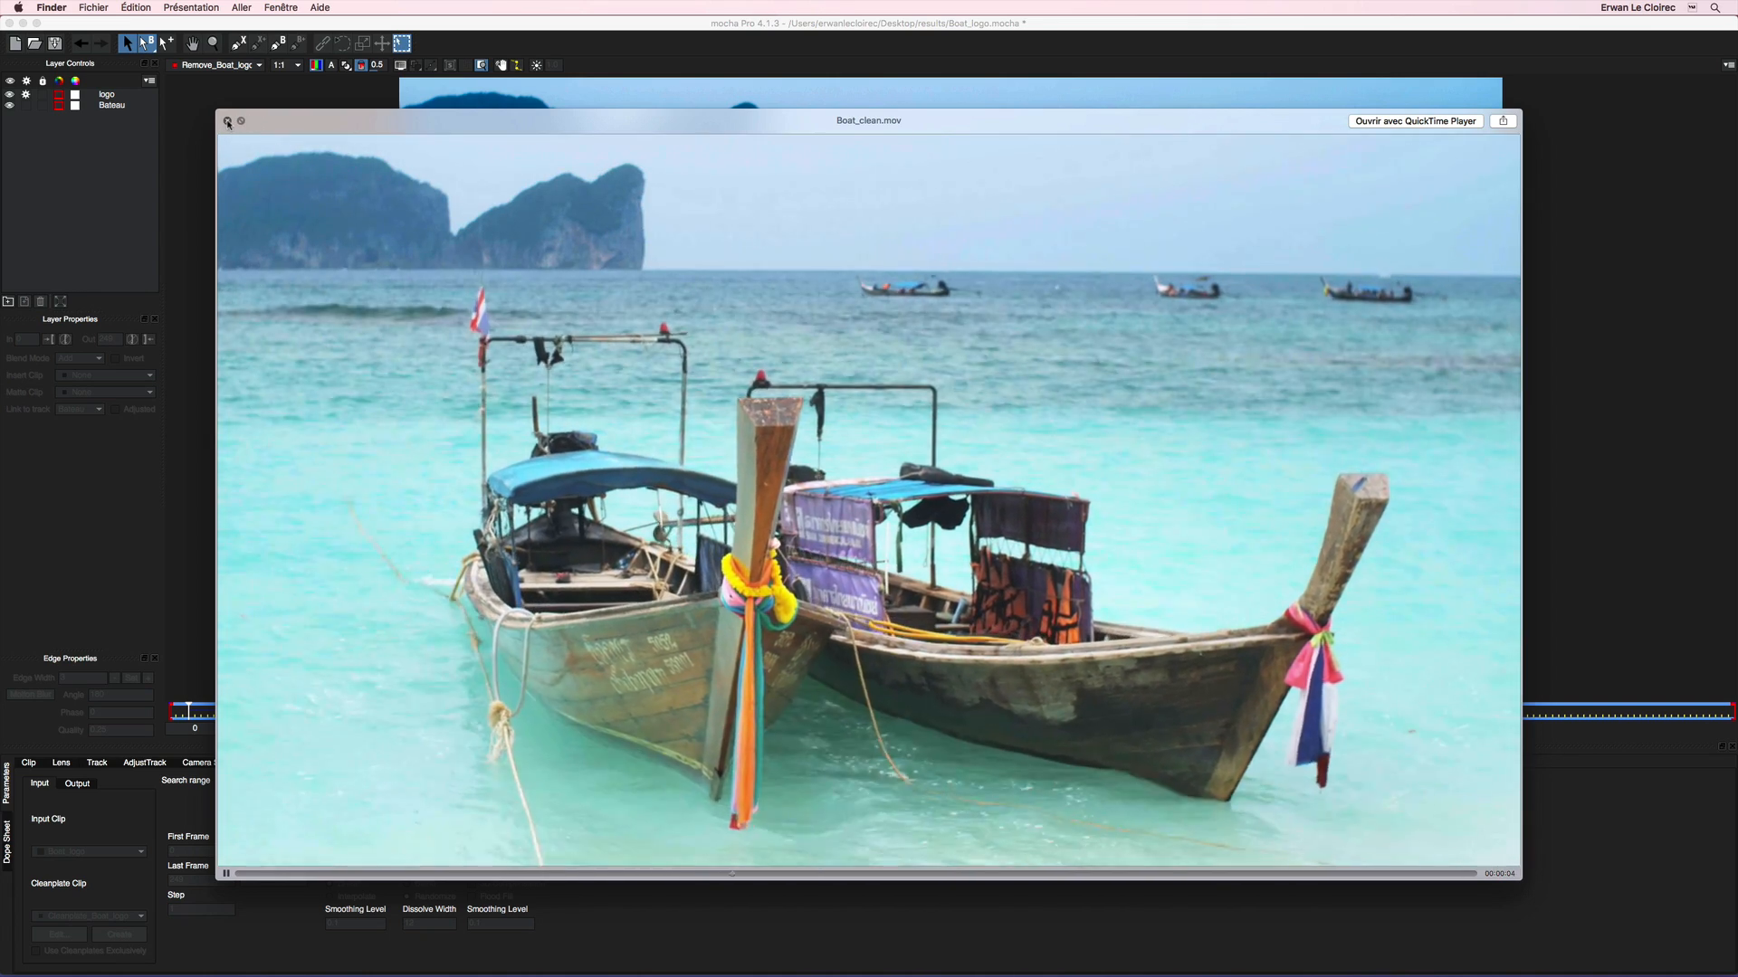
click(228, 123)
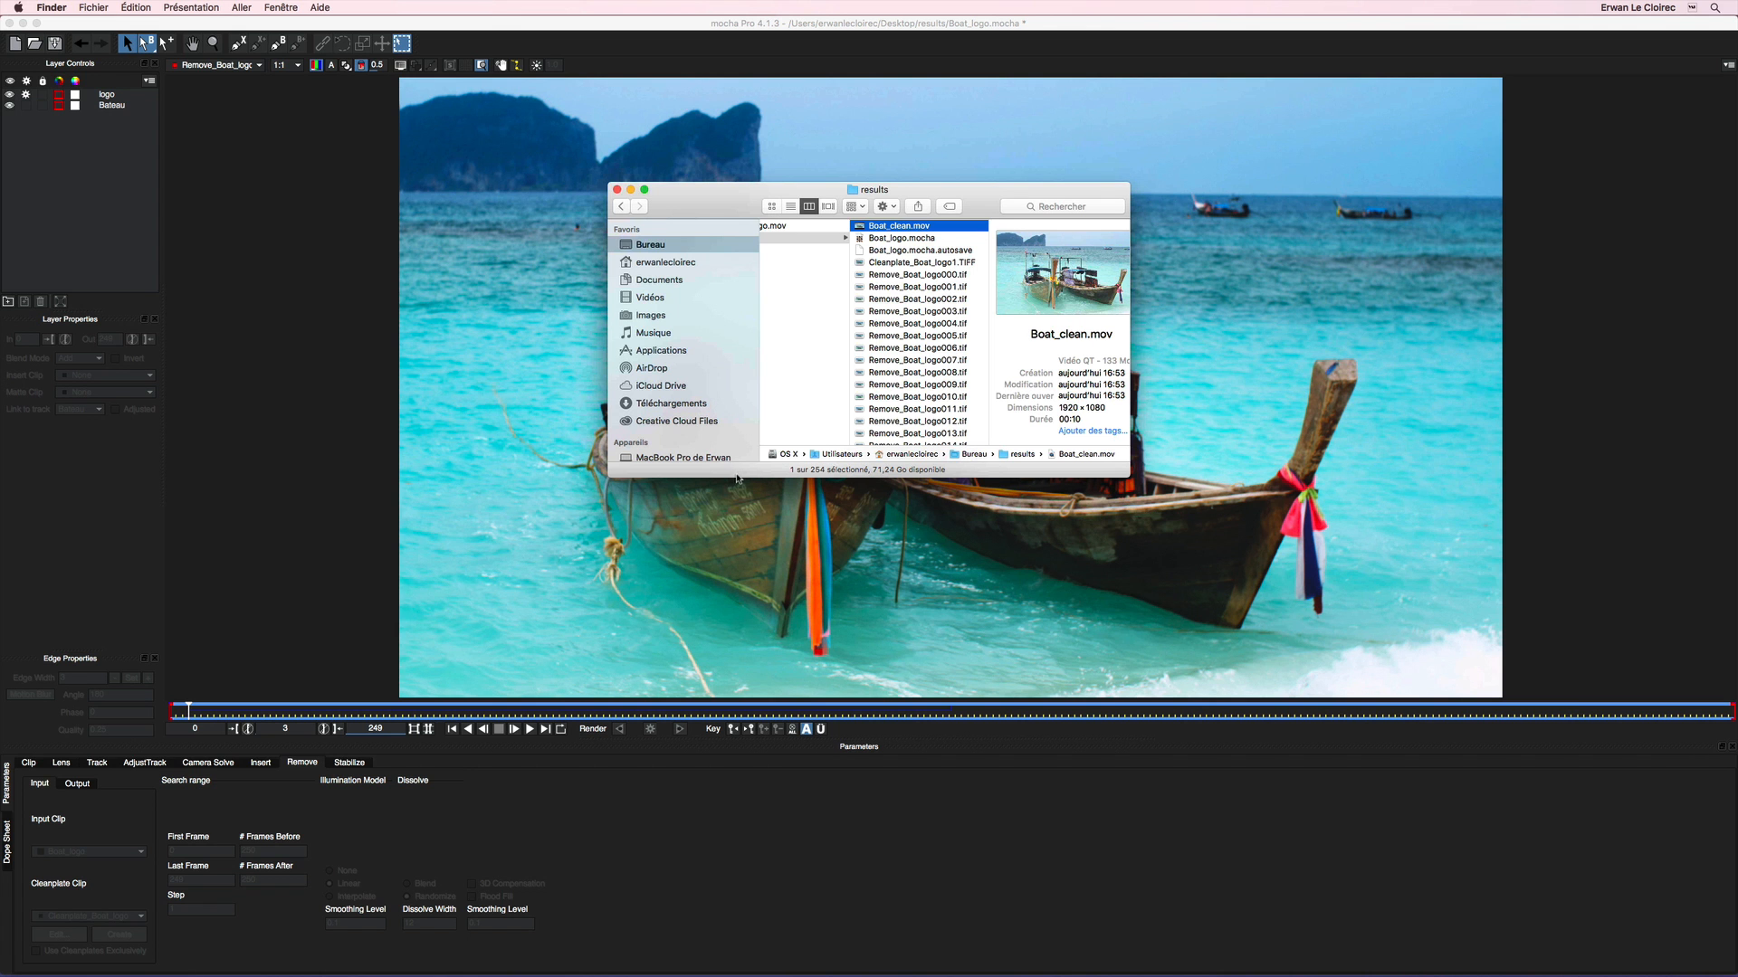
click(617, 192)
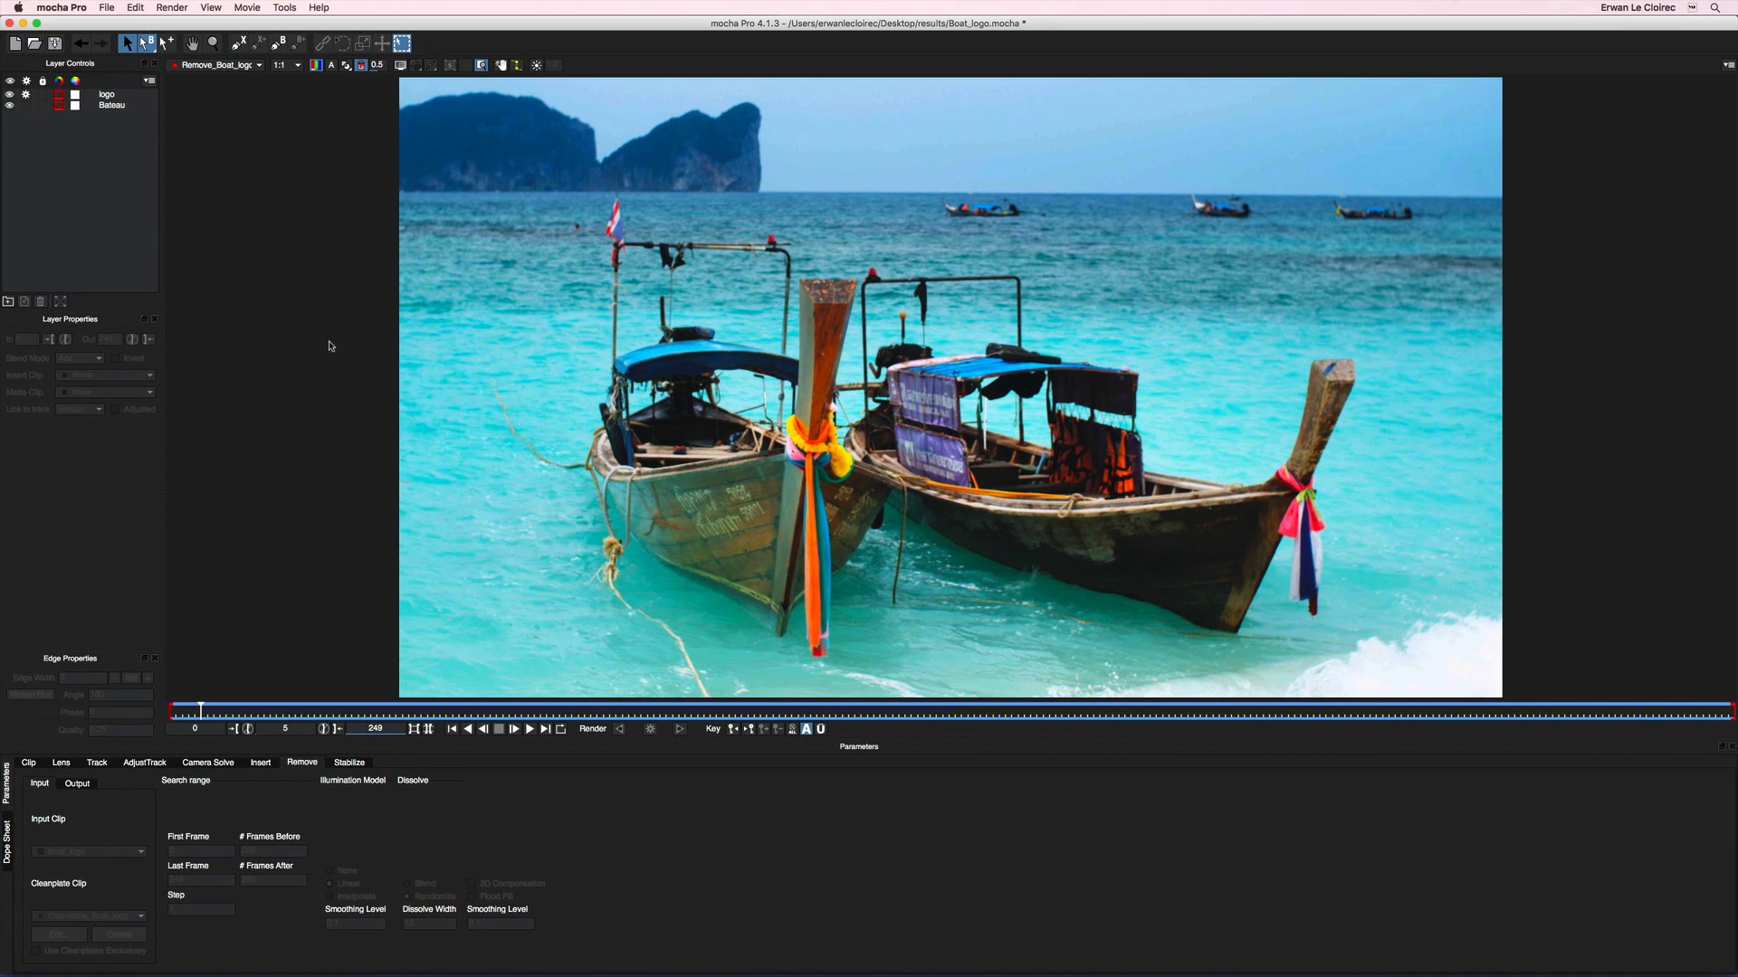
Switch to the browser showing the Imagineer Systems website, look over the mocha home page and show its video categories
key(ctrl+Right)
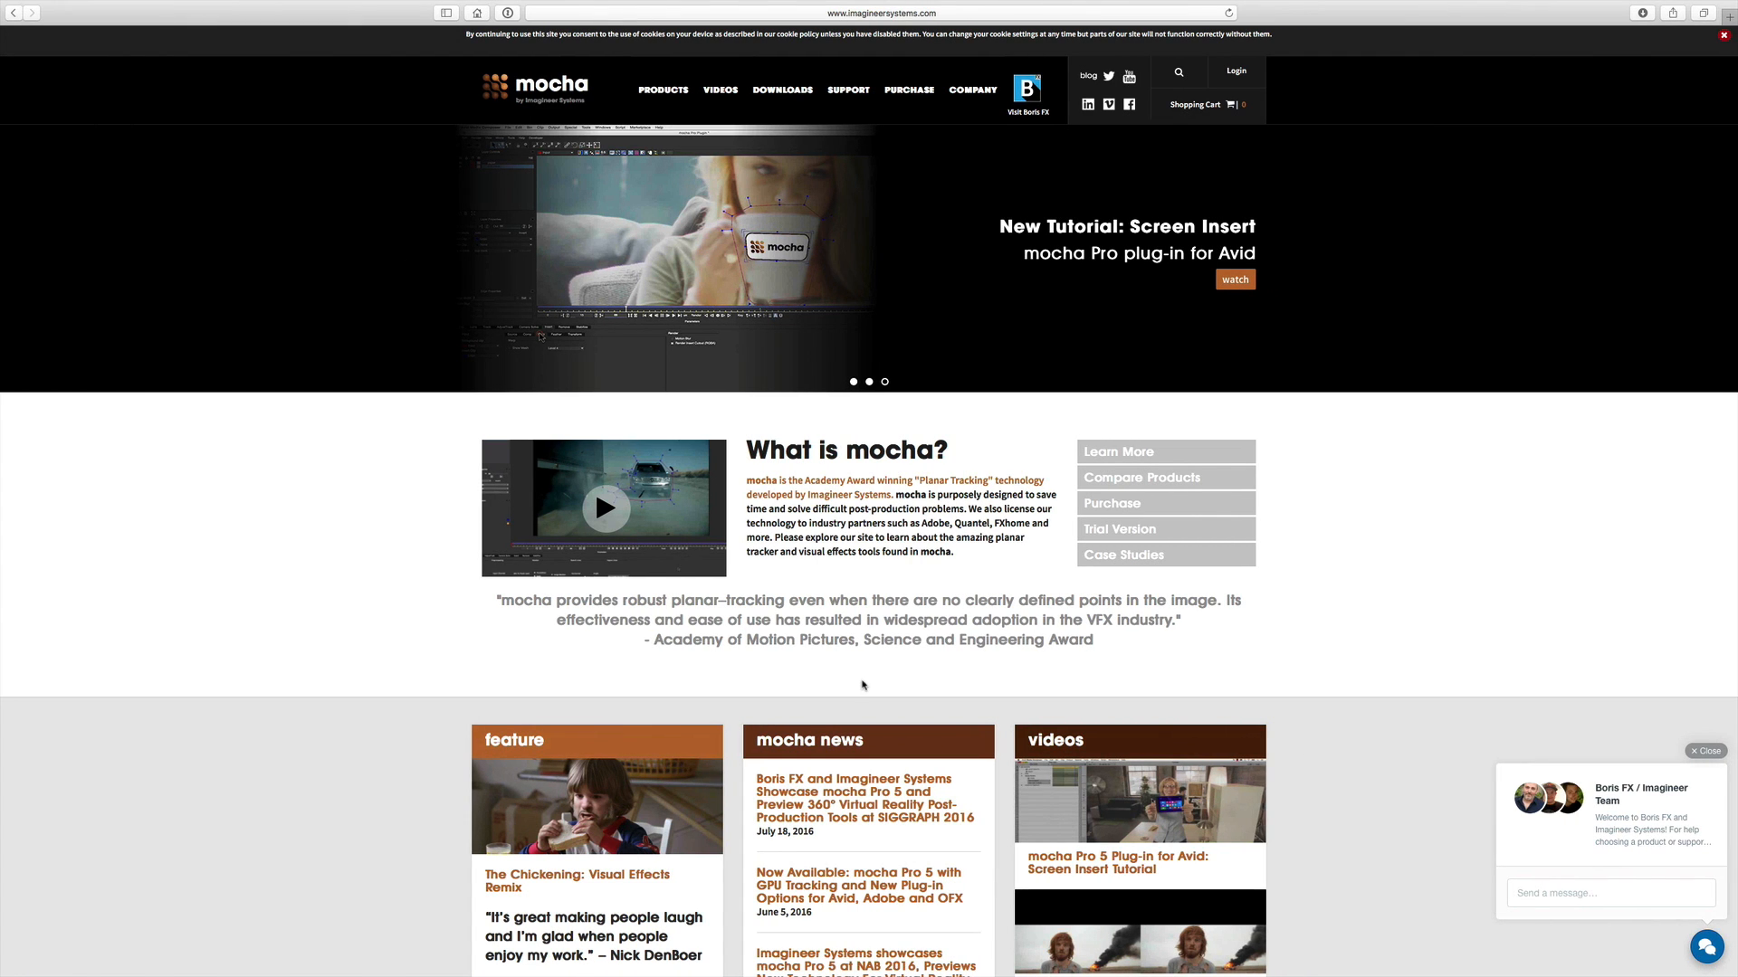
scroll(863, 685, down, 5)
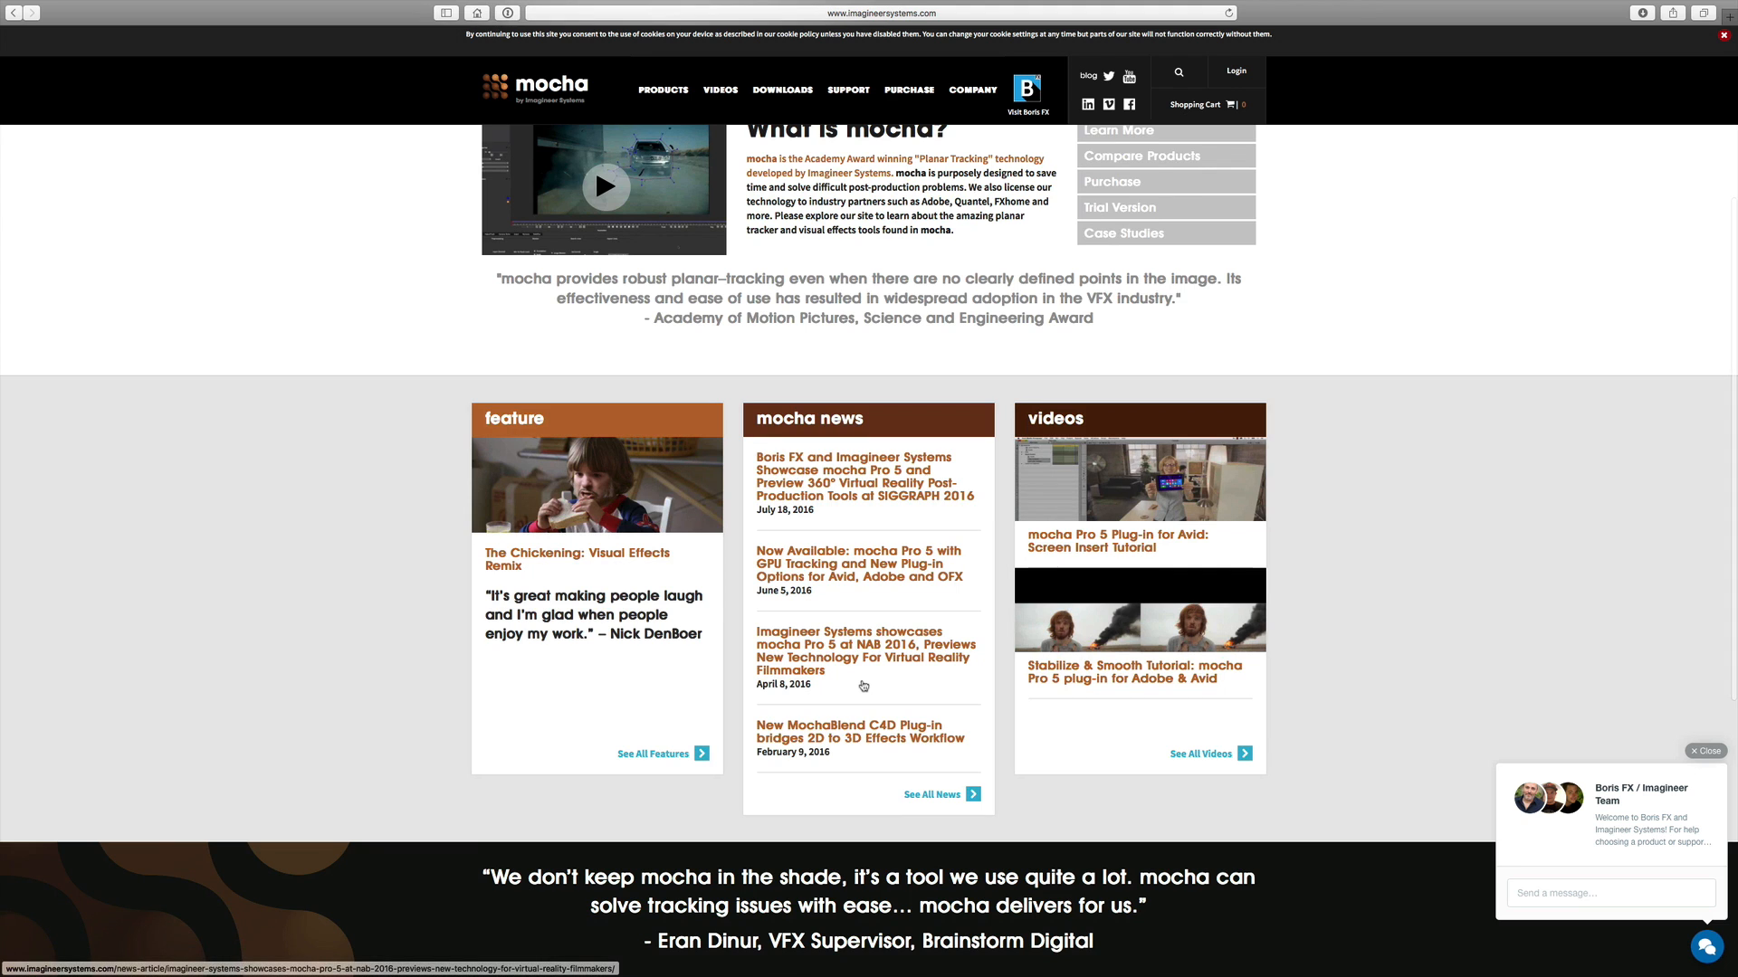
scroll(863, 685, up, 5)
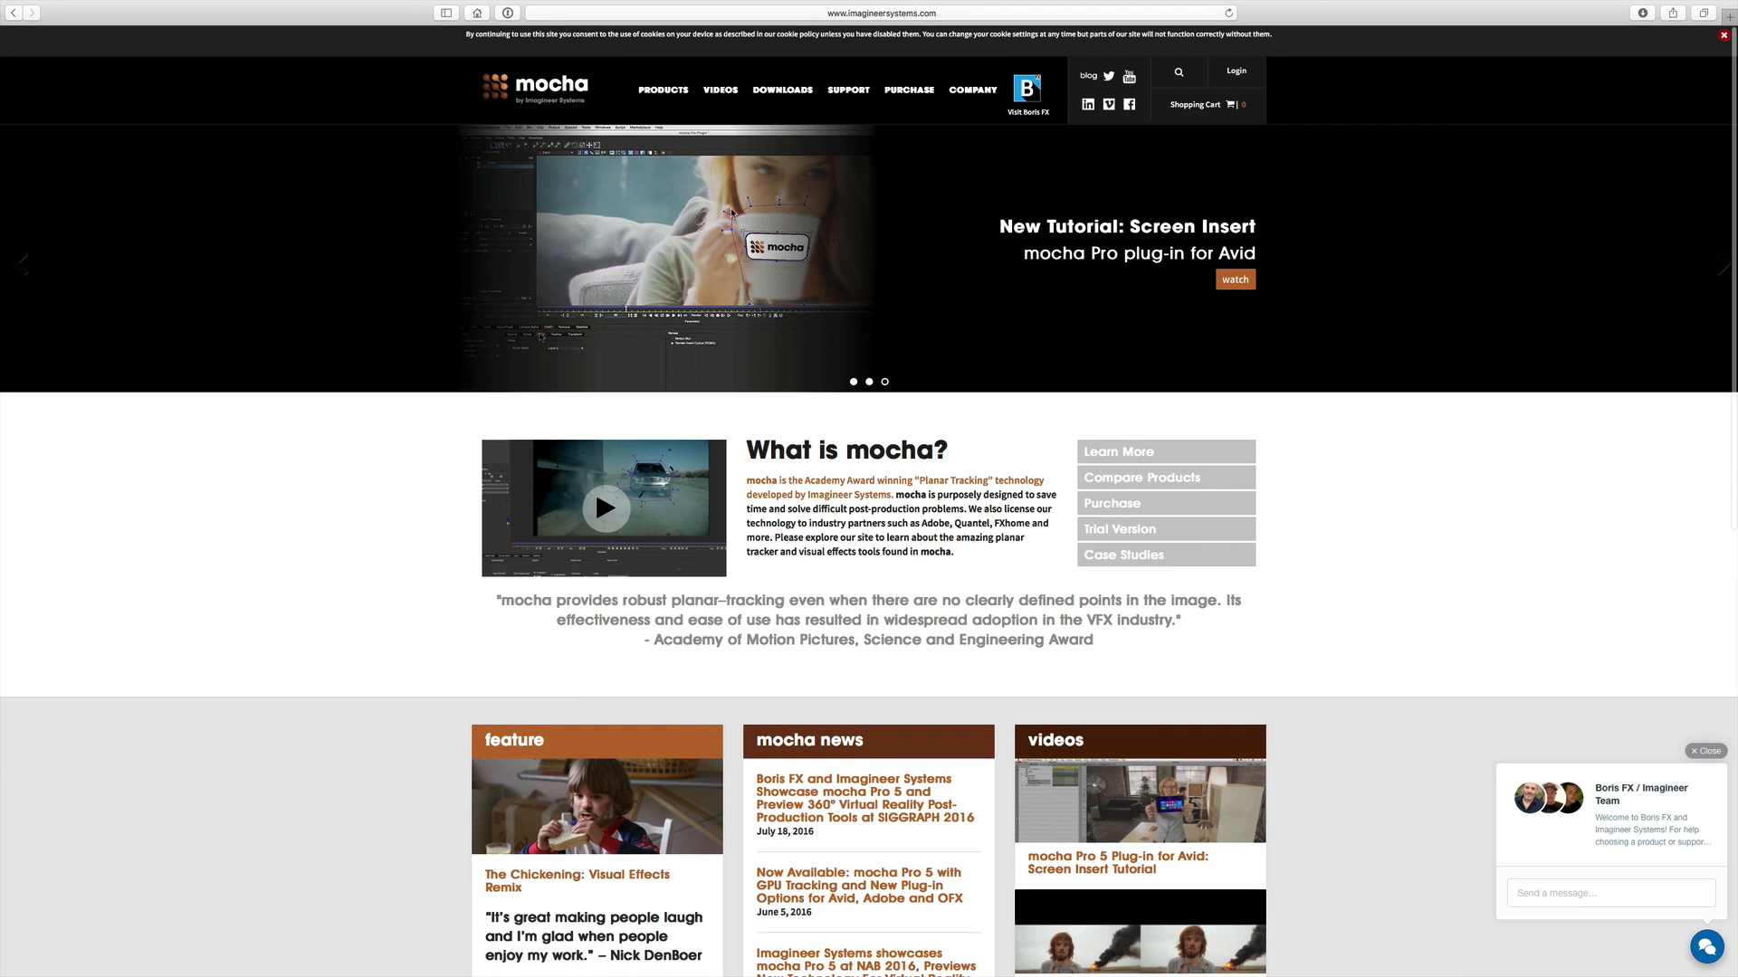
mouse_move(722, 106)
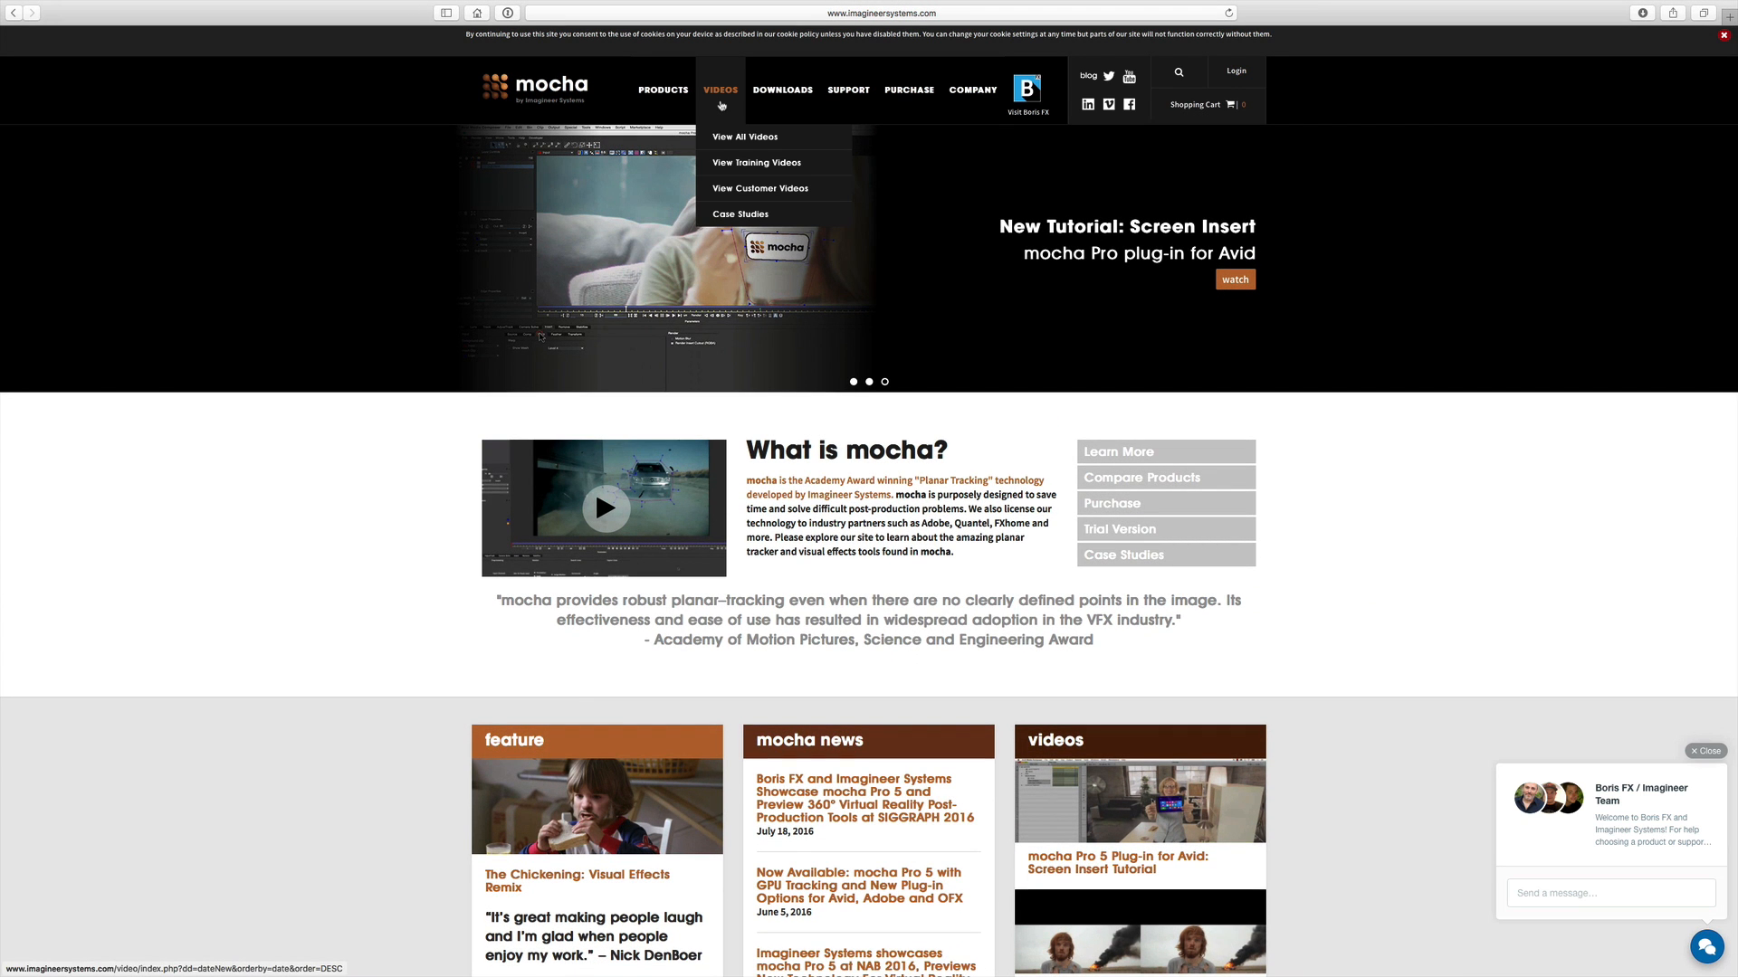